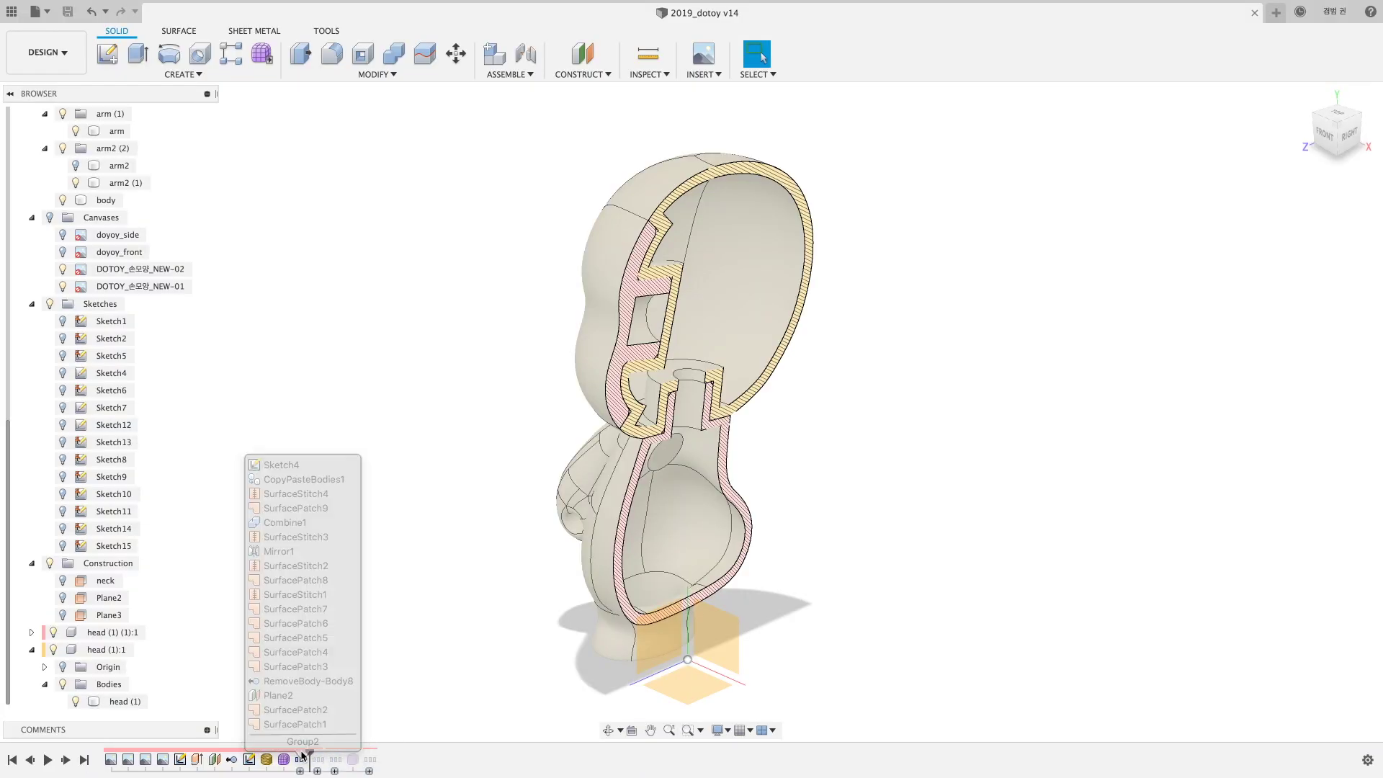
Orbit to a side-on view and toggle the arm body's visibility.
{"action": "mouse_move", "coordinate": [383, 504]}
{"action": "left_mouse_down"}
{"action": "mouse_move", "coordinate": [476, 476]}
{"action": "mouse_move", "coordinate": [401, 482]}
{"action": "left_mouse_up"}
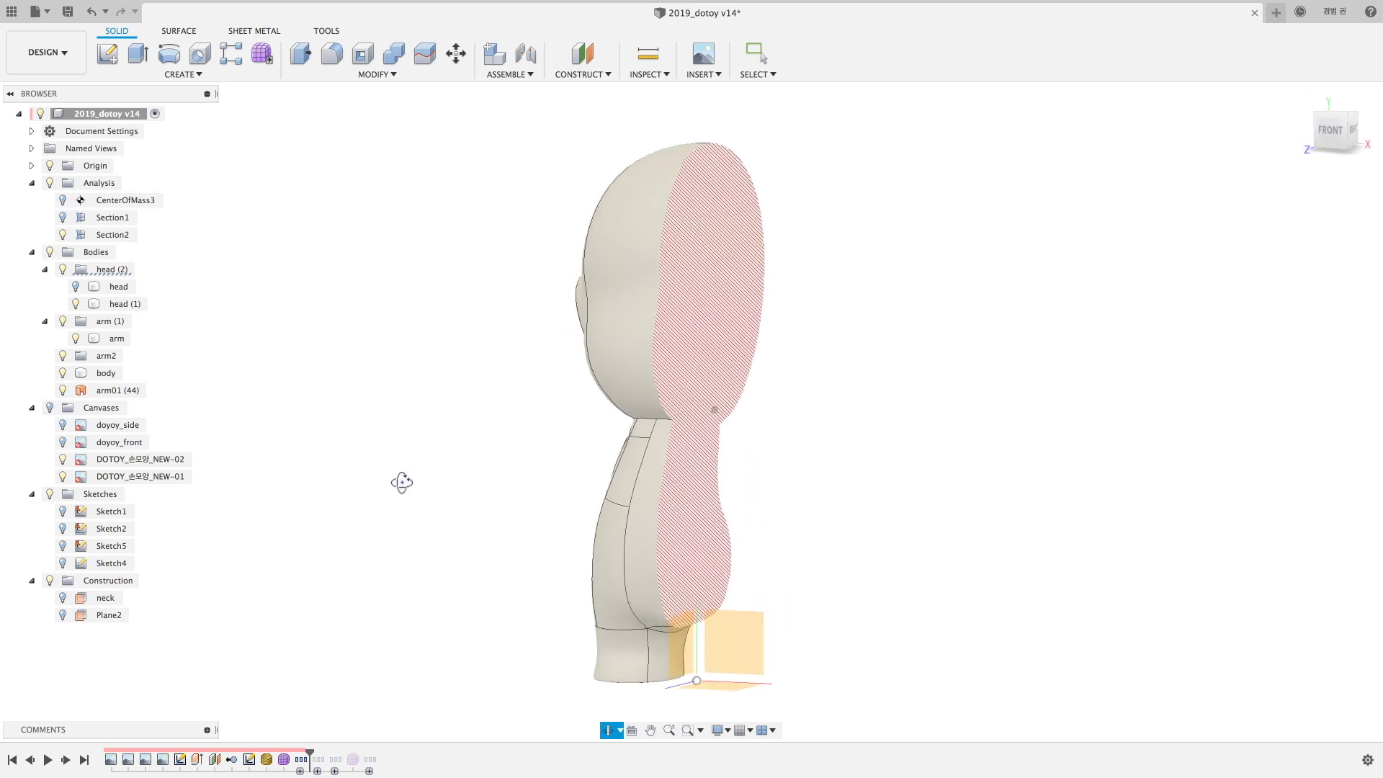
{"action": "key", "text": "Escape"}
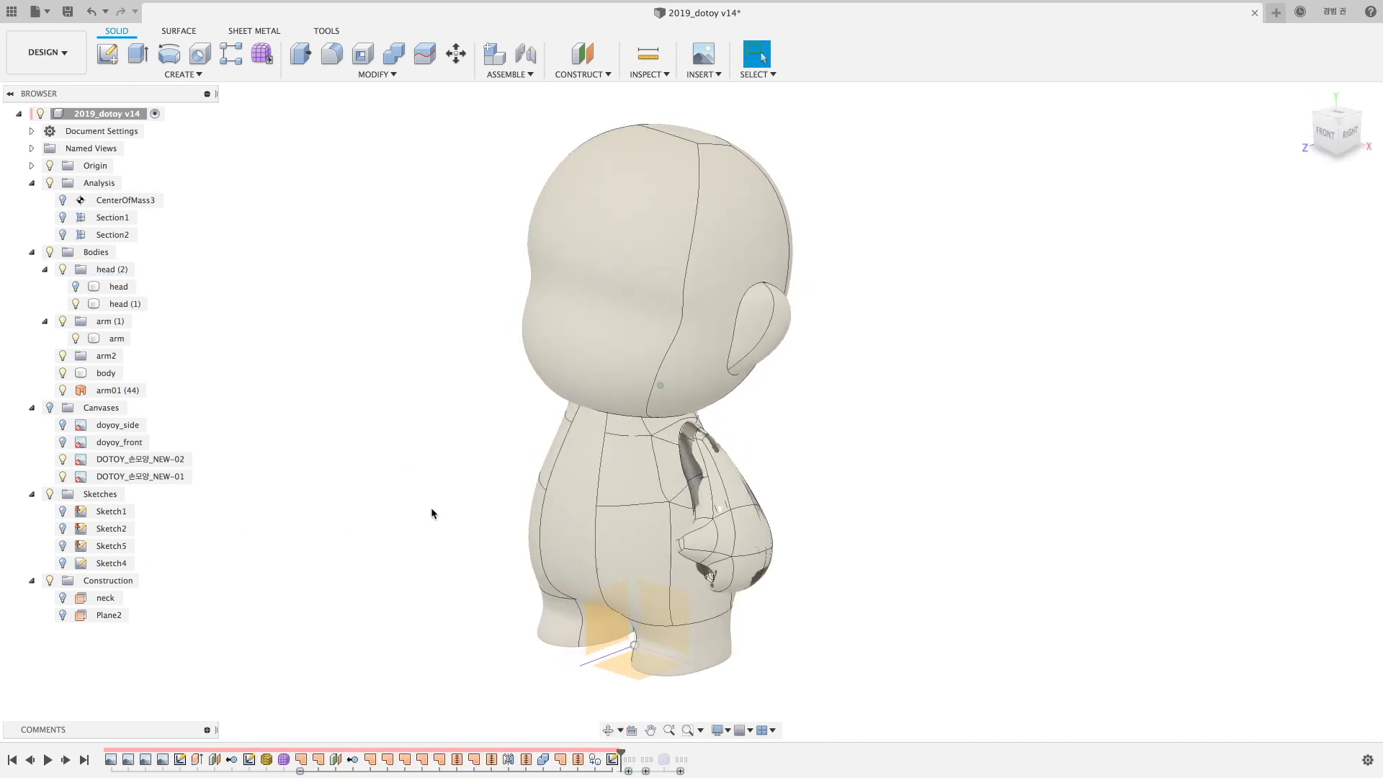
{"action": "left_click", "coordinate": [74, 339]}
{"action": "left_click", "coordinate": [74, 339]}
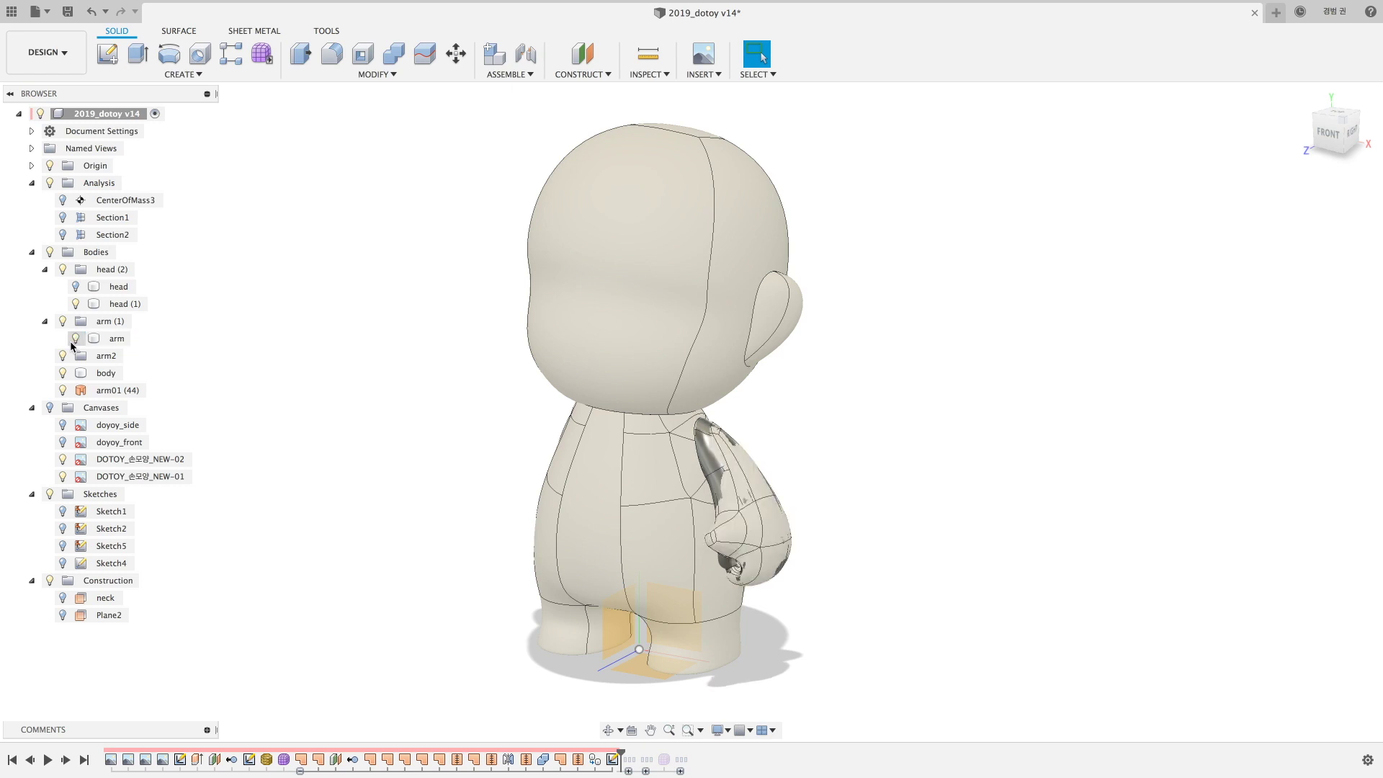
{"action": "left_click", "coordinate": [75, 339]}
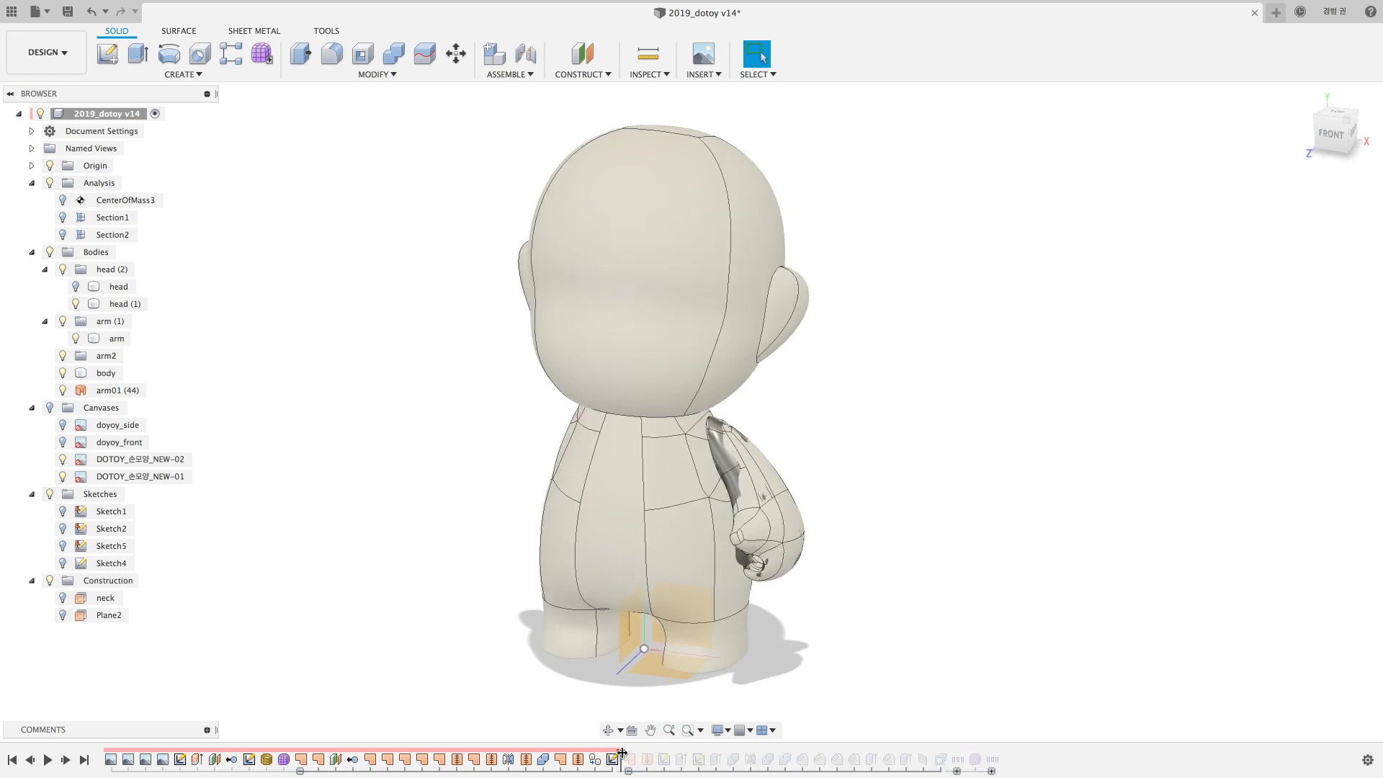
Roll the design history forward and inspect the head (1) body from a front-right angle.
{"action": "left_click_drag", "start_coordinate": [622, 753], "coordinate": [949, 753]}
{"action": "left_click_drag", "start_coordinate": [326, 253], "coordinate": [646, 144]}
{"action": "key", "text": "Escape"}
{"action": "left_click", "coordinate": [645, 145]}
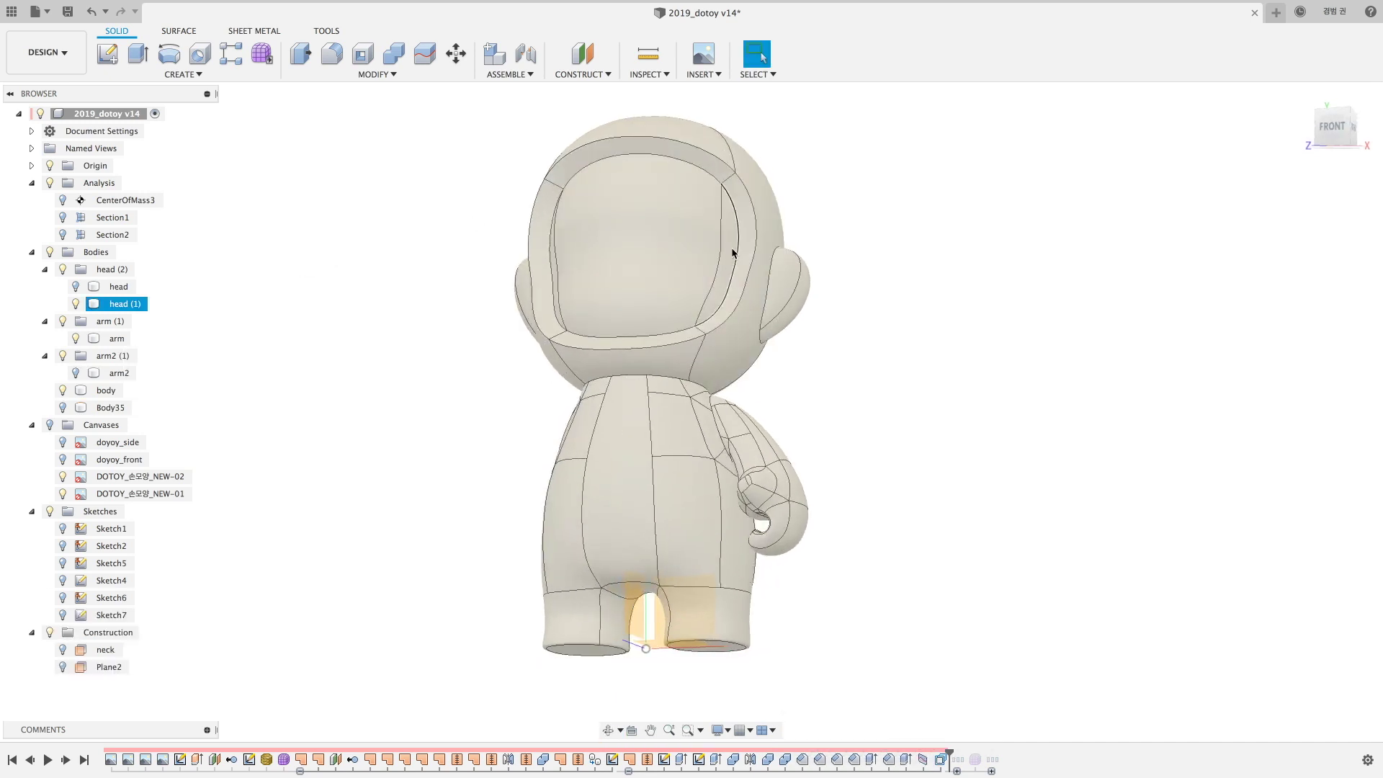
{"action": "middle_click_drag", "start_coordinate": [646, 247], "coordinate": [525, 225], "text": "shift"}
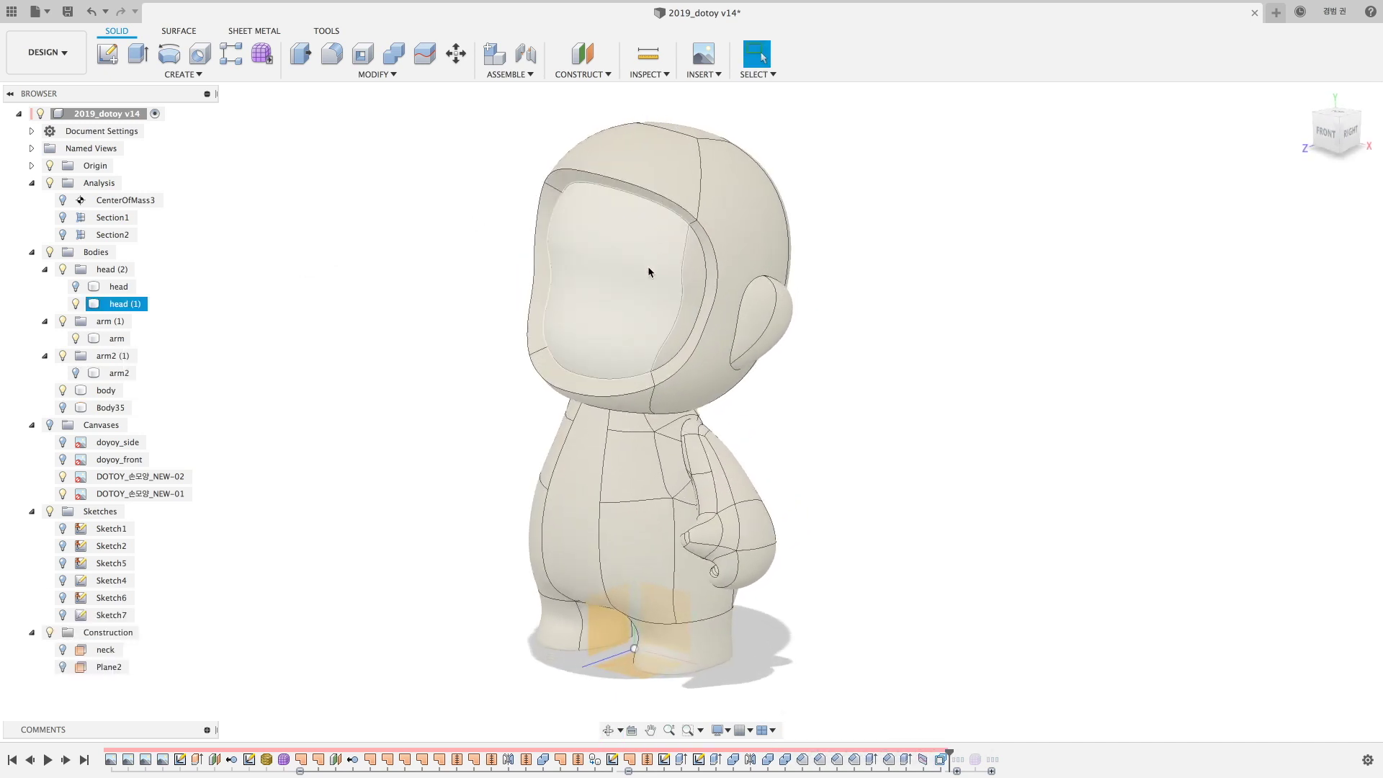
{"action": "left_click", "coordinate": [337, 325]}
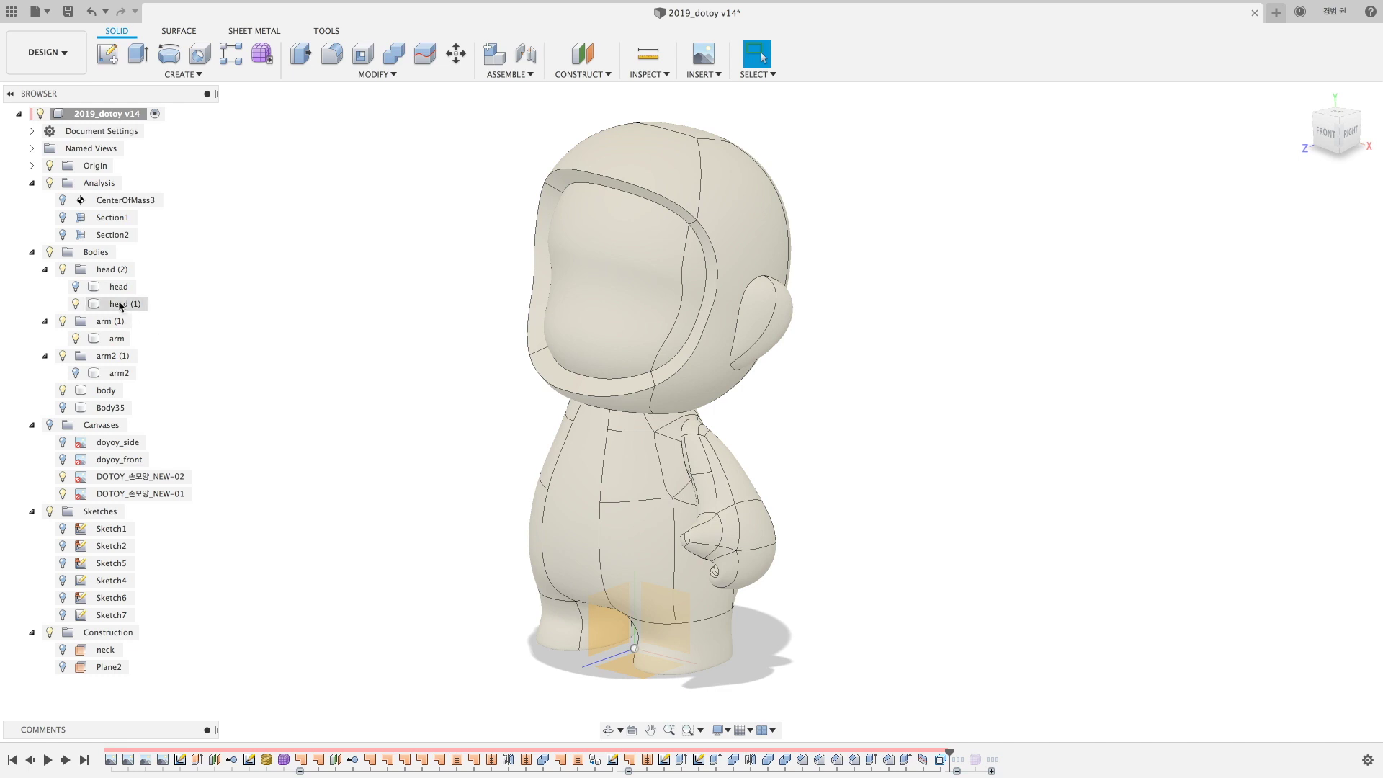
Show the section cut and jump to SplitFace4 to view the split head pieces.
{"action": "left_click", "coordinate": [75, 381]}
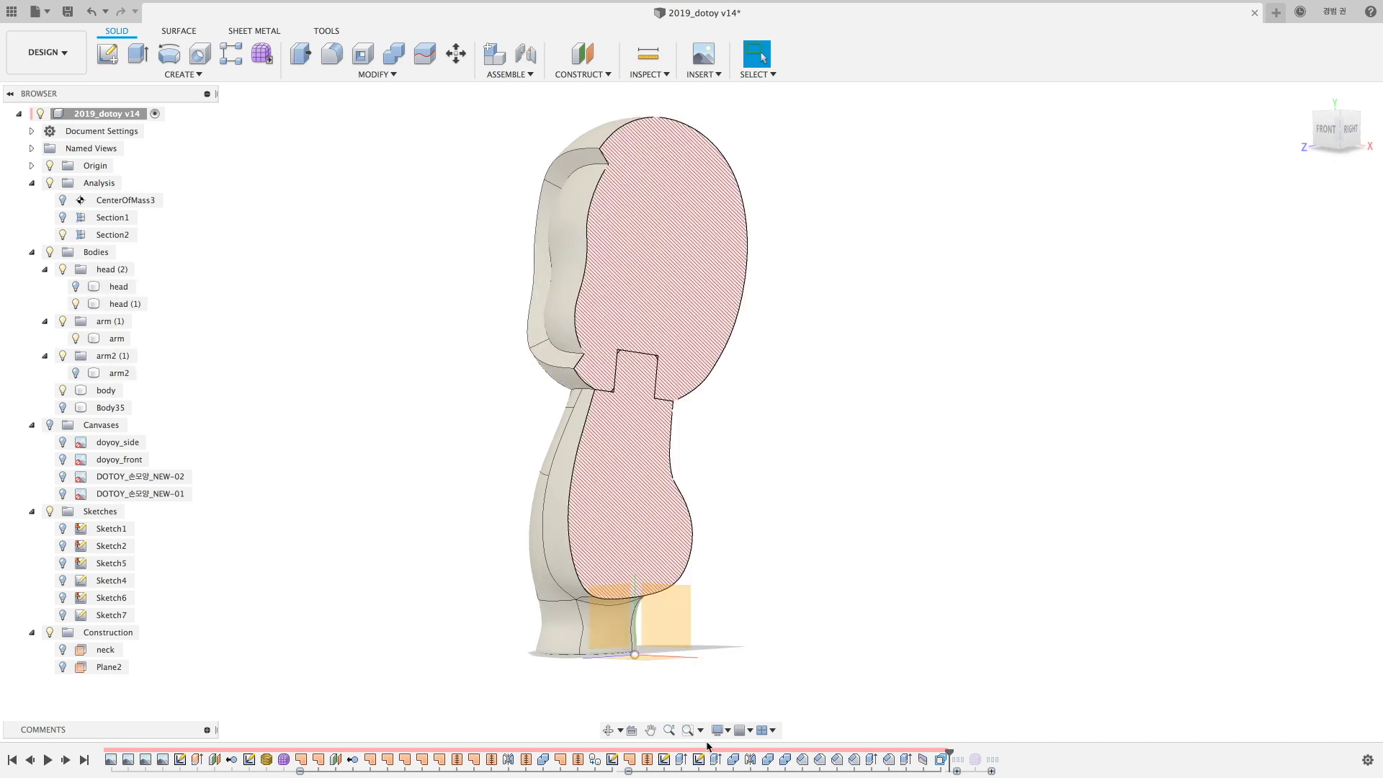
{"action": "middle_click_drag", "start_coordinate": [769, 540], "coordinate": [571, 396], "text": "shift"}
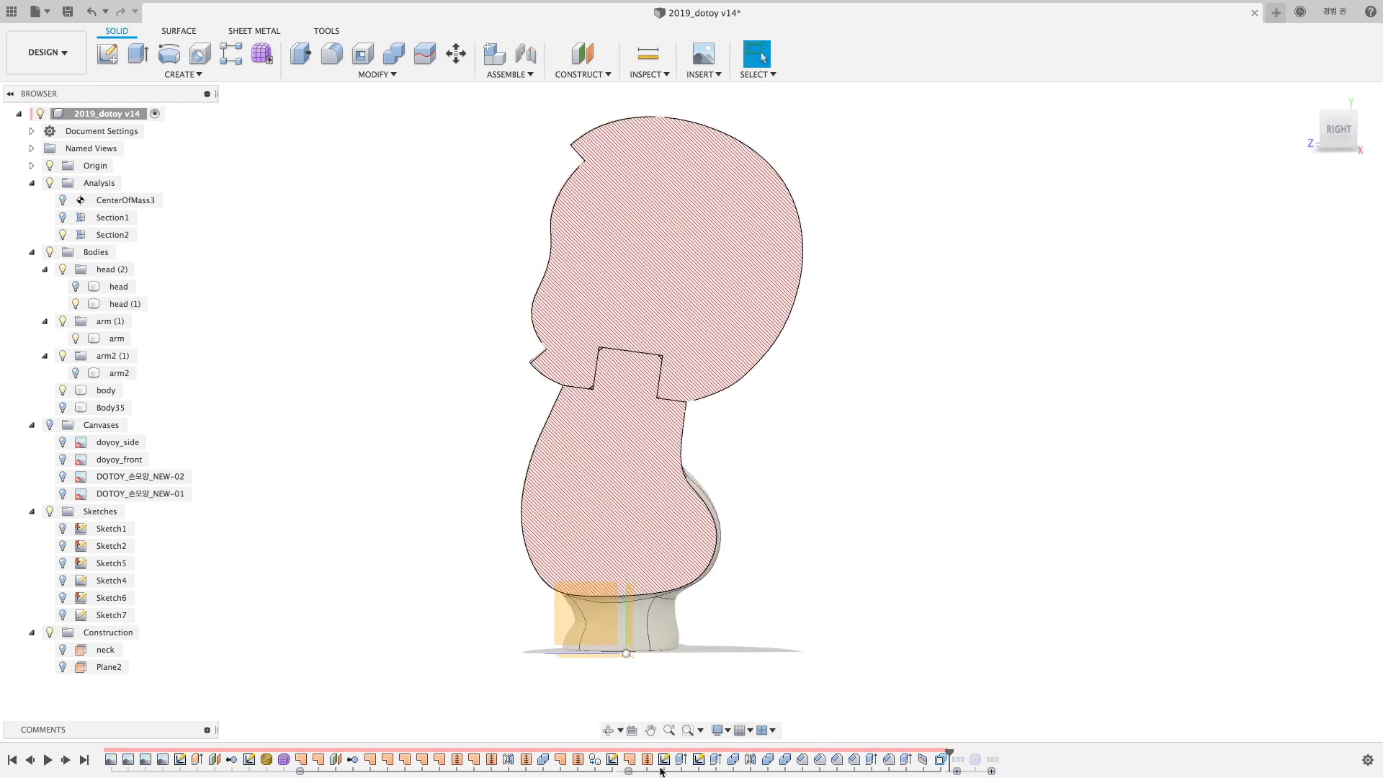
{"action": "left_click", "coordinate": [923, 760]}
{"action": "mouse_move", "coordinate": [771, 559]}
{"action": "middle_mouse_down", "text": "shift"}
{"action": "mouse_move", "coordinate": [799, 481]}
{"action": "mouse_move", "coordinate": [566, 237]}
{"action": "middle_mouse_up", "text": "shift"}
{"action": "left_click", "coordinate": [408, 342]}
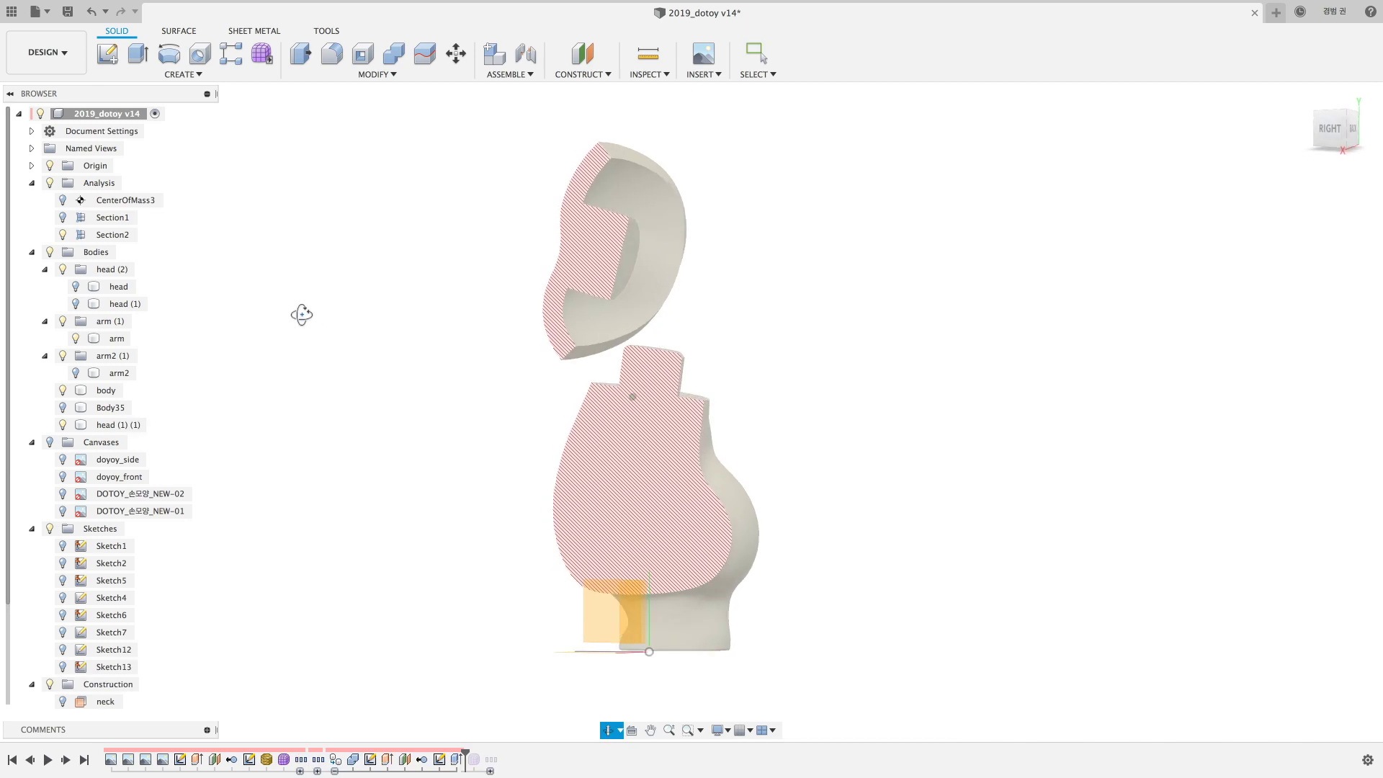
{"action": "key", "text": "Escape"}
{"action": "mouse_move", "coordinate": [395, 349]}
{"action": "middle_mouse_down", "text": "shift"}
{"action": "mouse_move", "coordinate": [392, 482]}
{"action": "mouse_move", "coordinate": [327, 429]}
{"action": "middle_mouse_up", "text": "shift"}
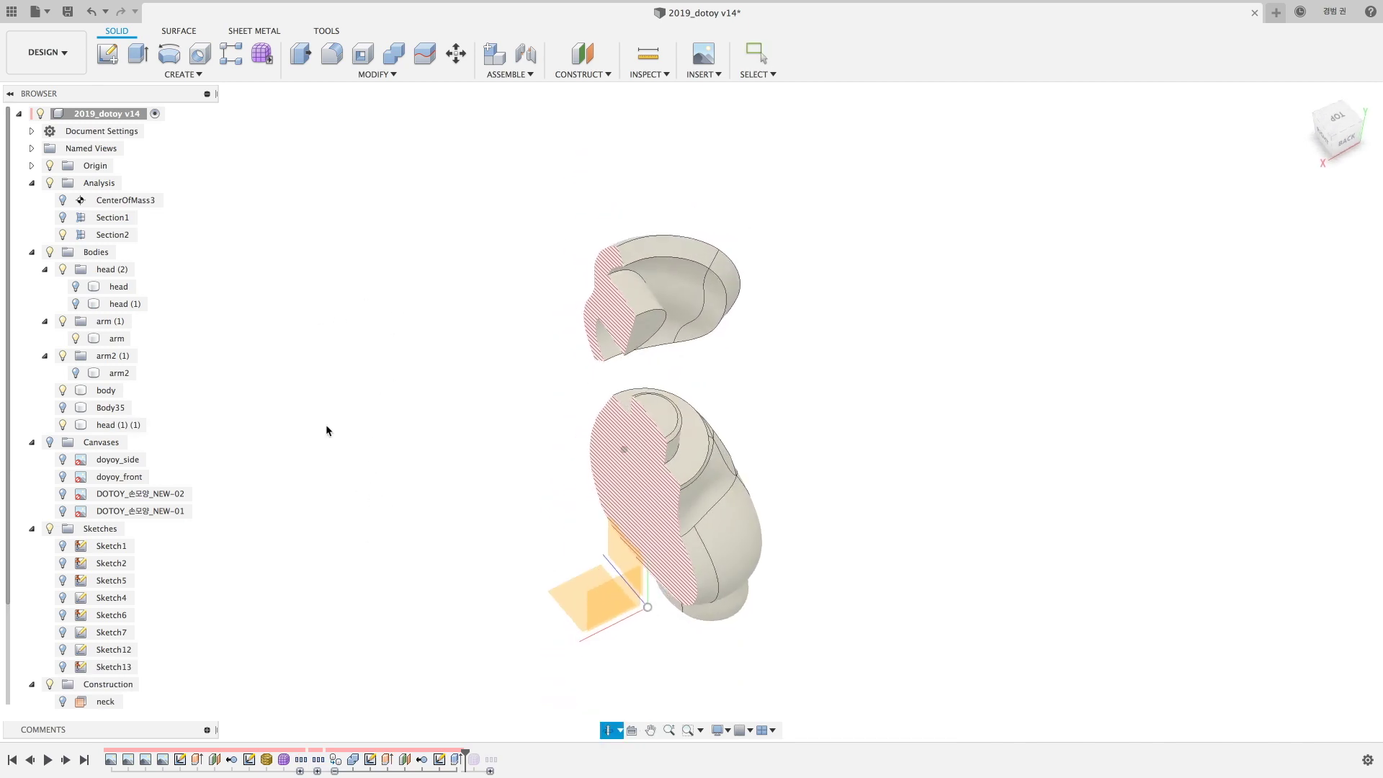
Hide the Section2 cut, orbit to the right view, and compare the head and head (1) bodies.
{"action": "left_click", "coordinate": [63, 235]}
{"action": "mouse_move", "coordinate": [377, 352]}
{"action": "middle_mouse_down", "text": "shift"}
{"action": "mouse_move", "coordinate": [296, 300]}
{"action": "mouse_move", "coordinate": [475, 291]}
{"action": "mouse_move", "coordinate": [389, 281]}
{"action": "mouse_move", "coordinate": [446, 294]}
{"action": "middle_mouse_up", "text": "shift"}
{"action": "left_click", "coordinate": [118, 287]}
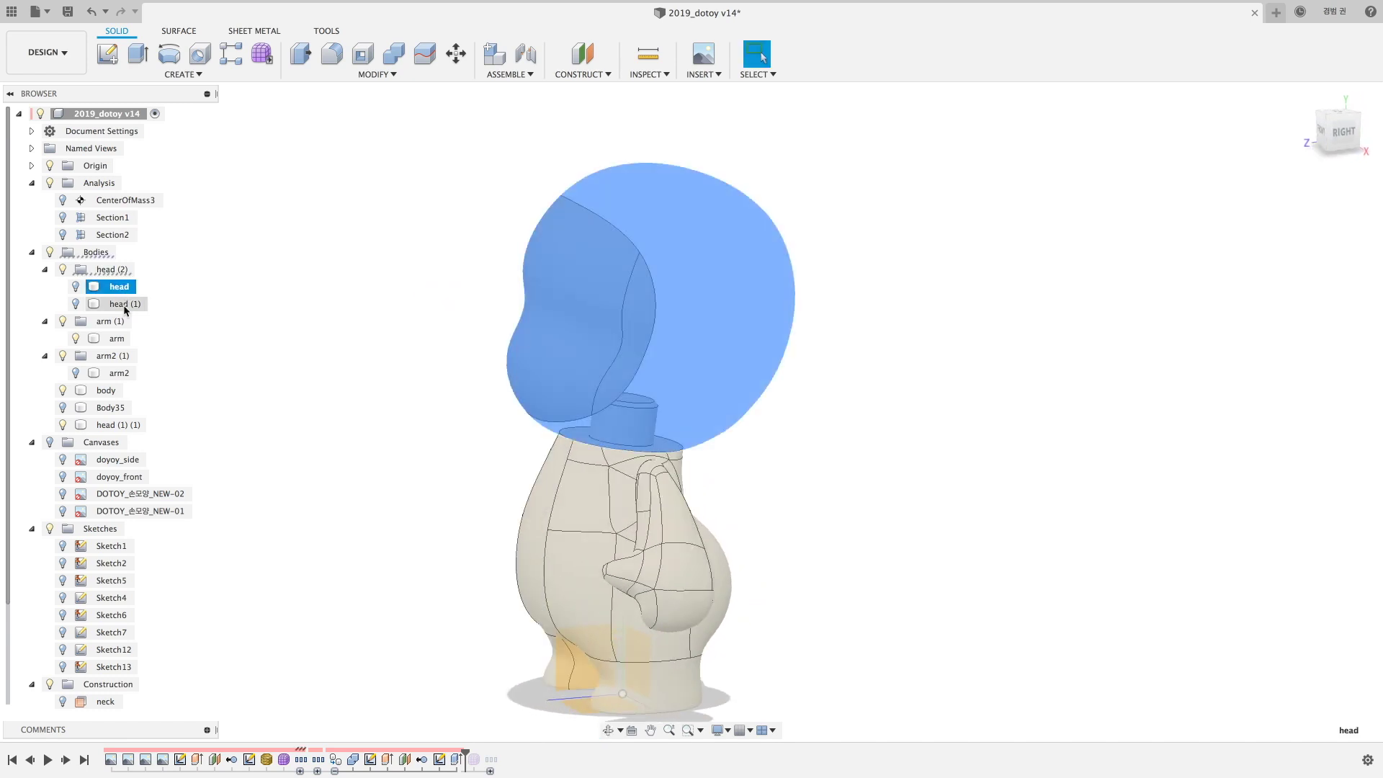
{"action": "left_click", "coordinate": [122, 304]}
{"action": "left_click", "coordinate": [76, 303]}
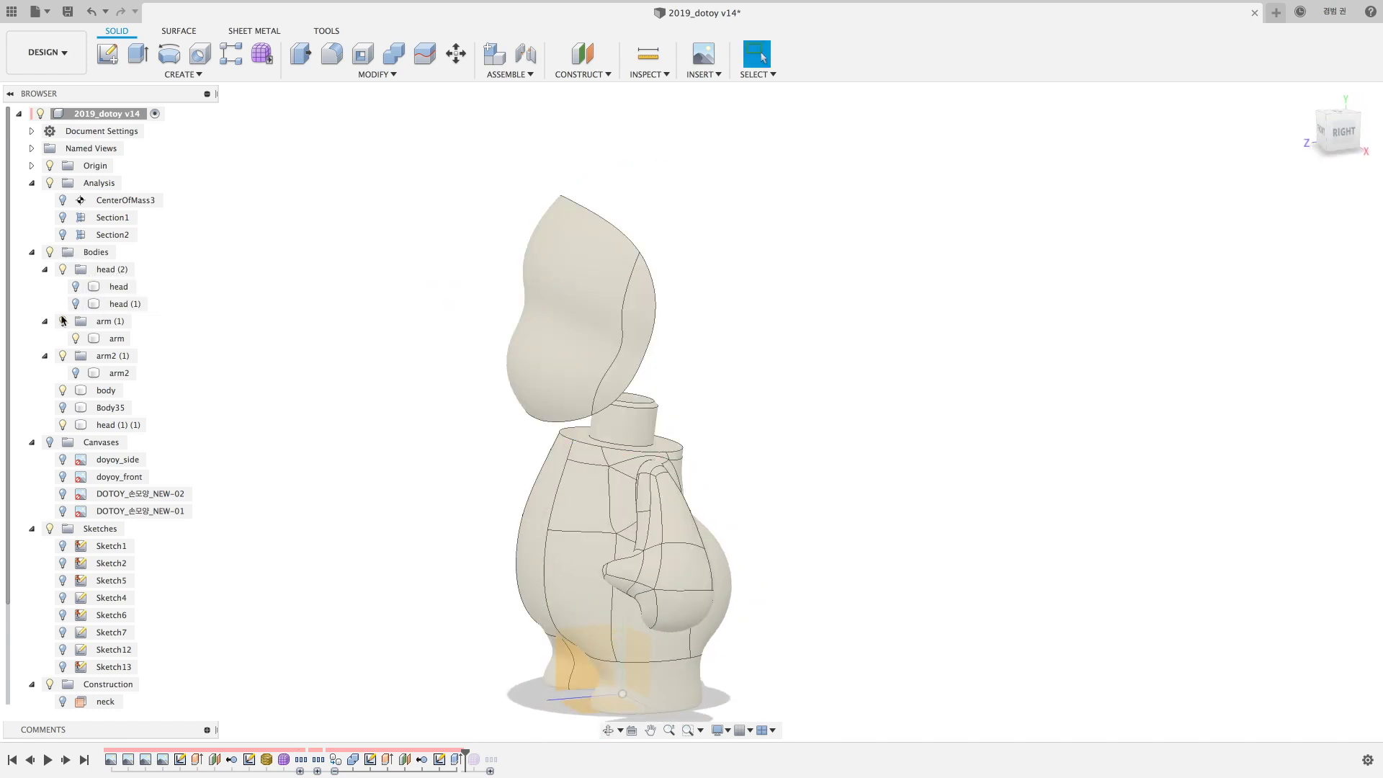
{"action": "left_click", "coordinate": [76, 303]}
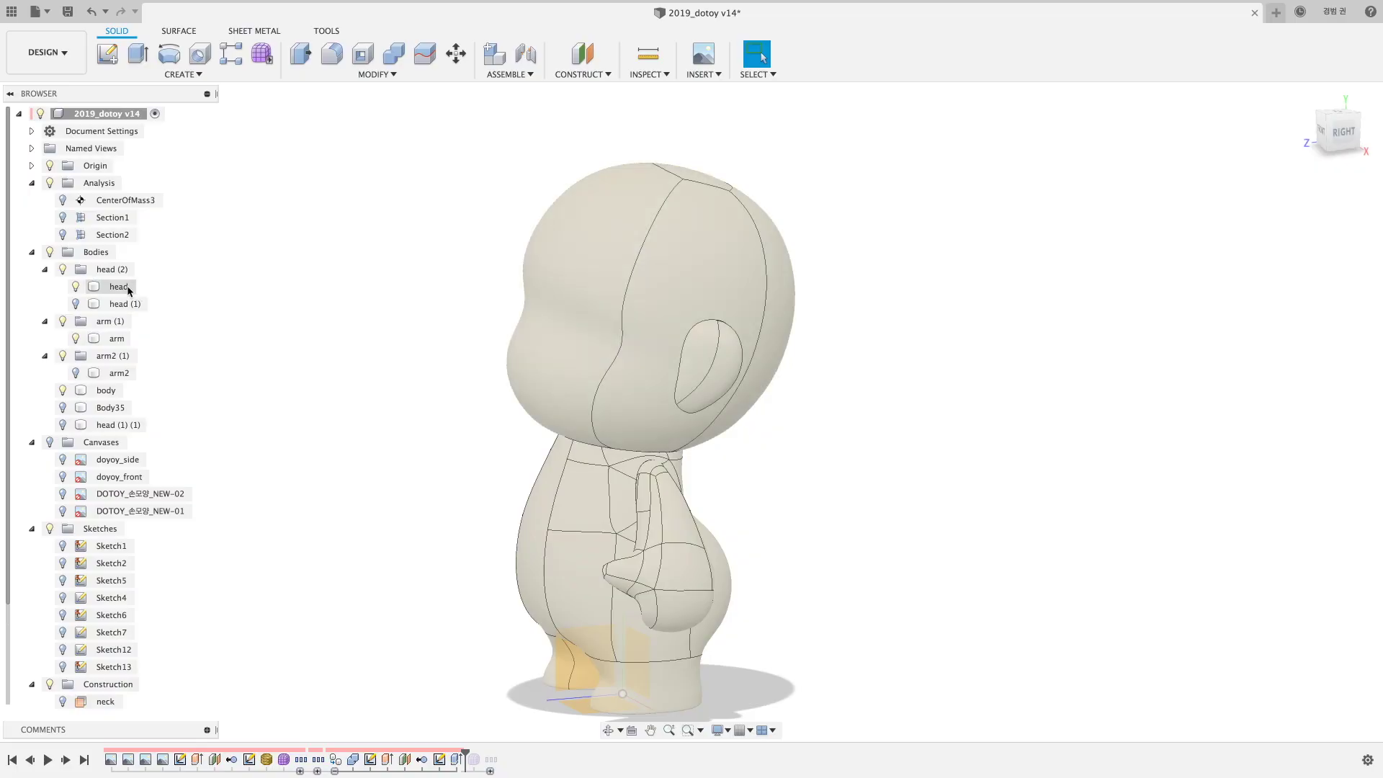
{"action": "left_click", "coordinate": [120, 287]}
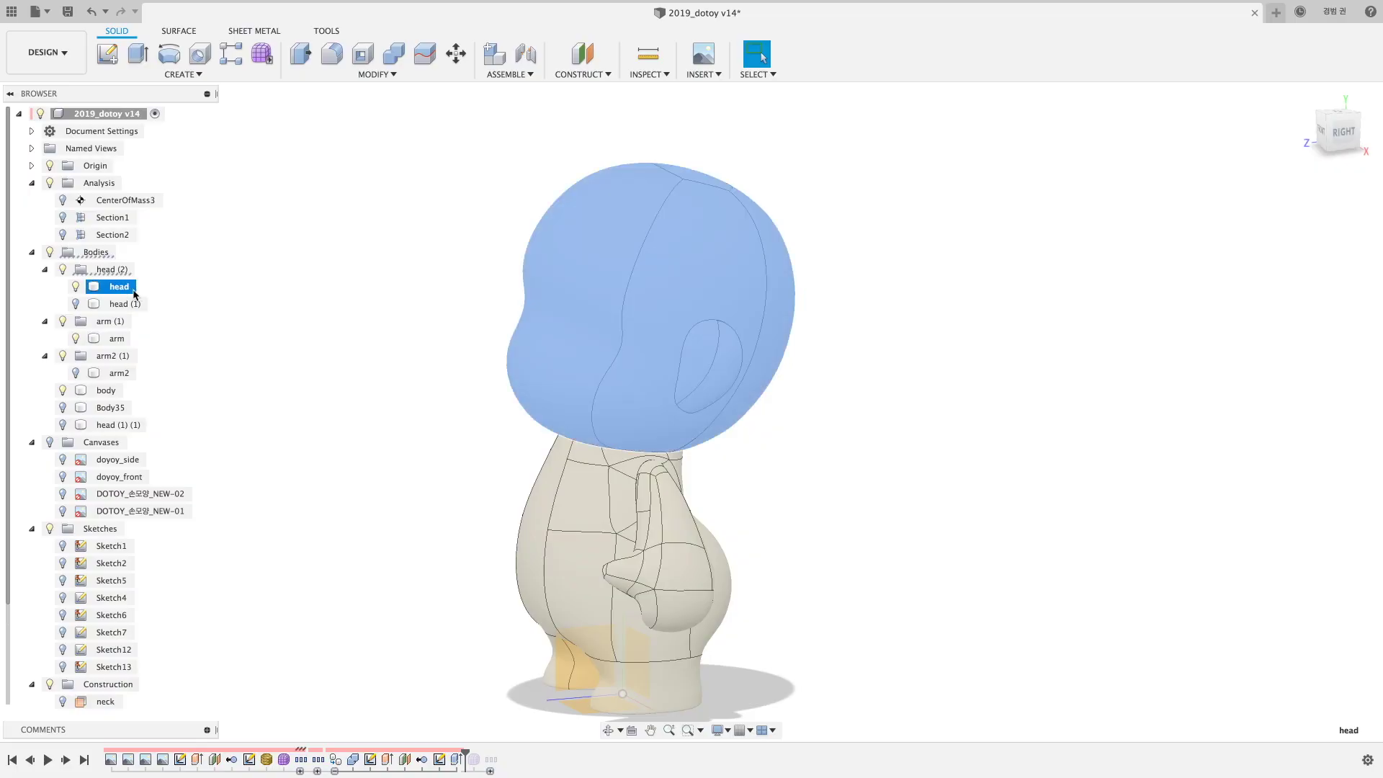
Toggle the head and head (1) bodies' visibility and inspect head (1) (1) from behind.
{"action": "left_click", "coordinate": [76, 285]}
{"action": "left_click", "coordinate": [119, 304]}
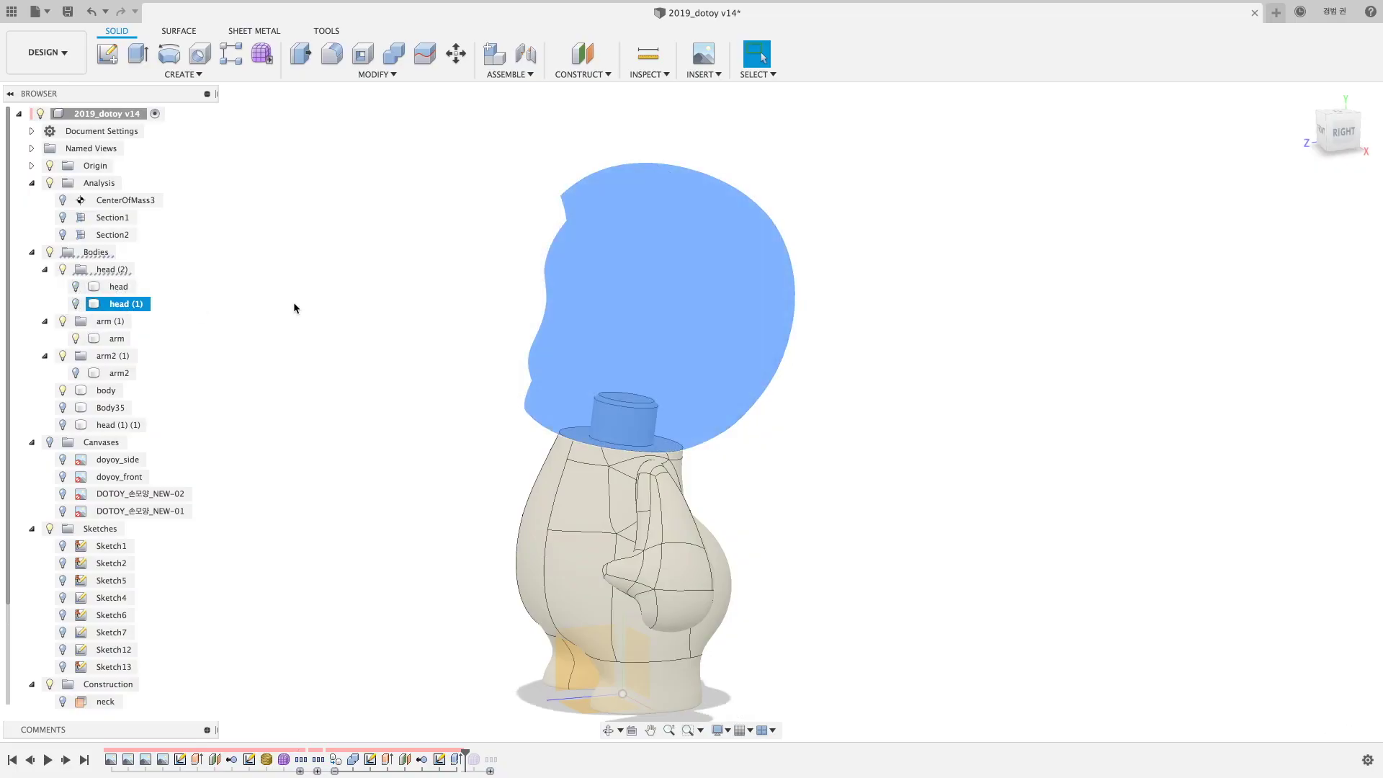
{"action": "left_click", "coordinate": [76, 303]}
{"action": "middle_click_drag", "start_coordinate": [257, 317], "coordinate": [243, 313], "text": "shift"}
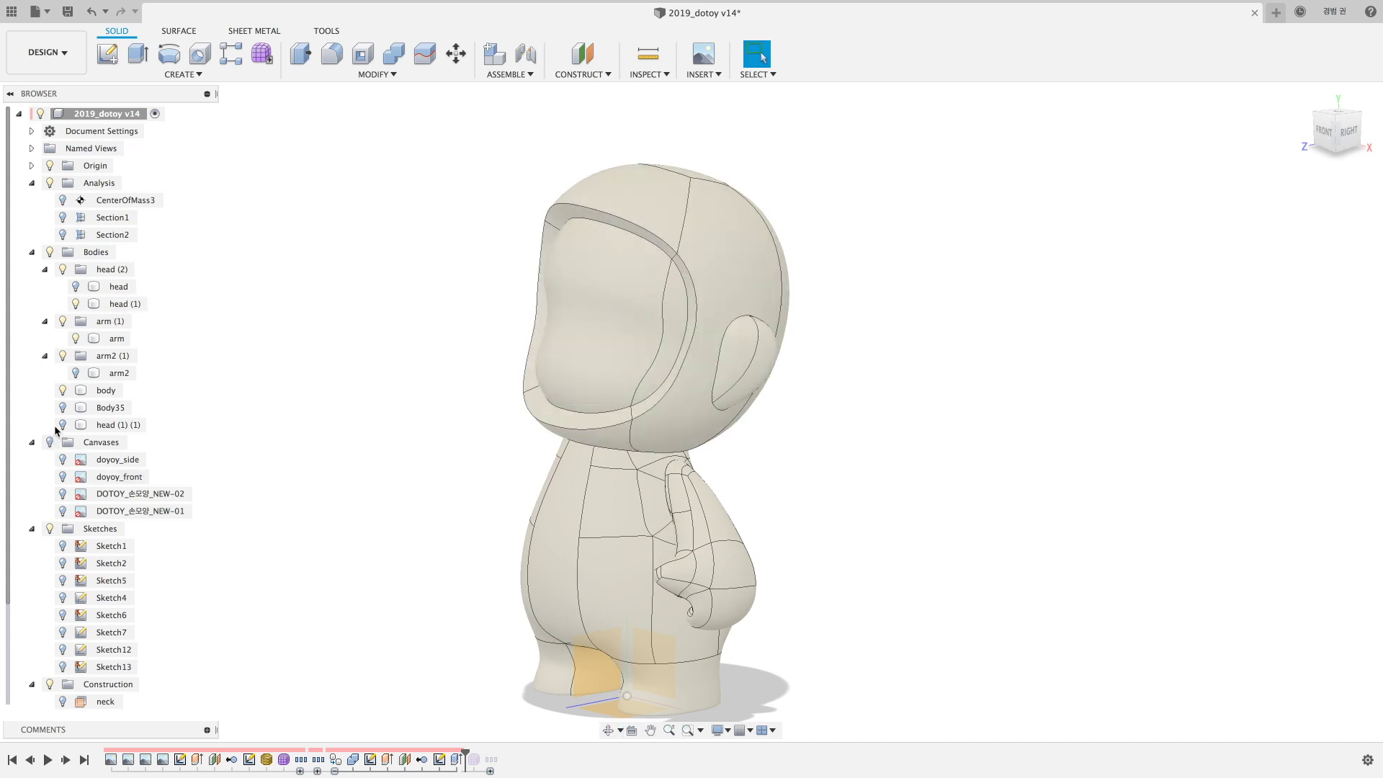
{"action": "left_click", "coordinate": [117, 304]}
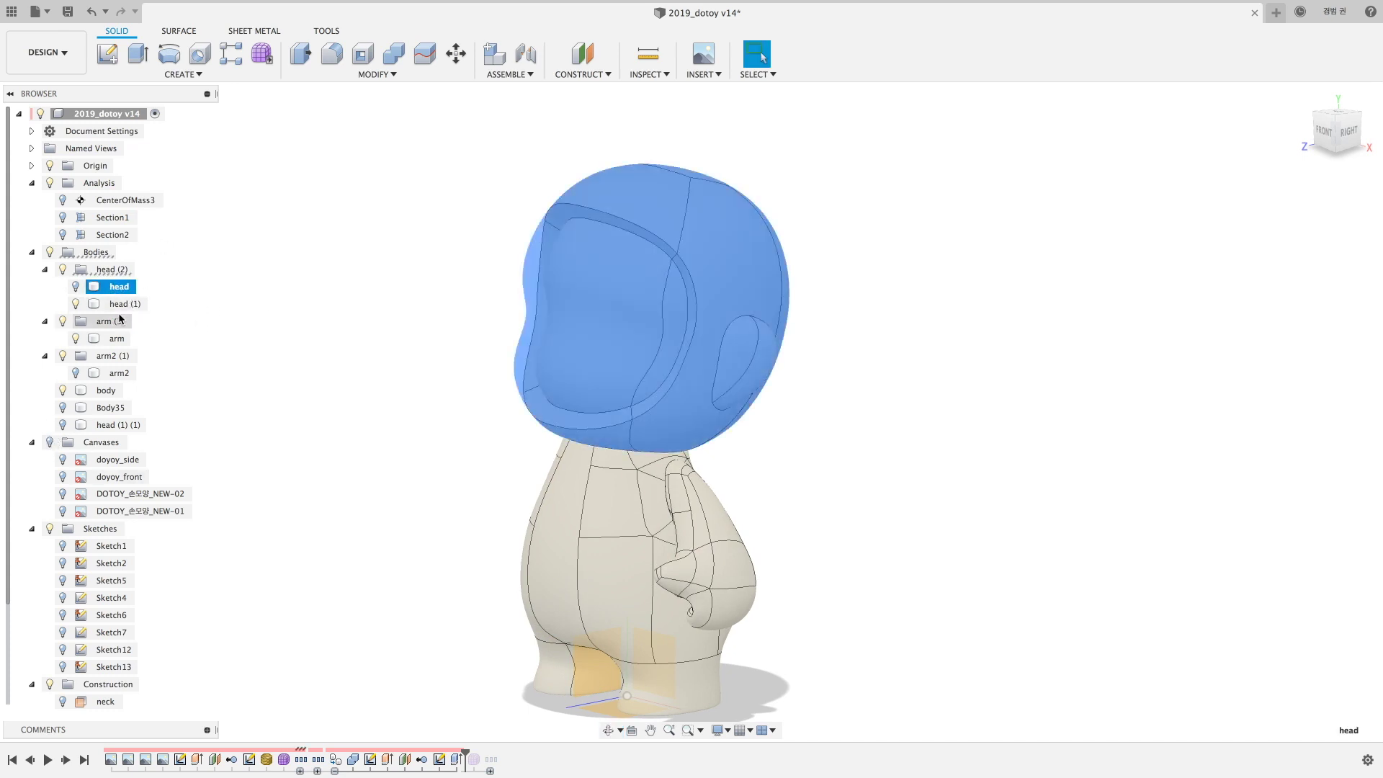
{"action": "left_click", "coordinate": [76, 286]}
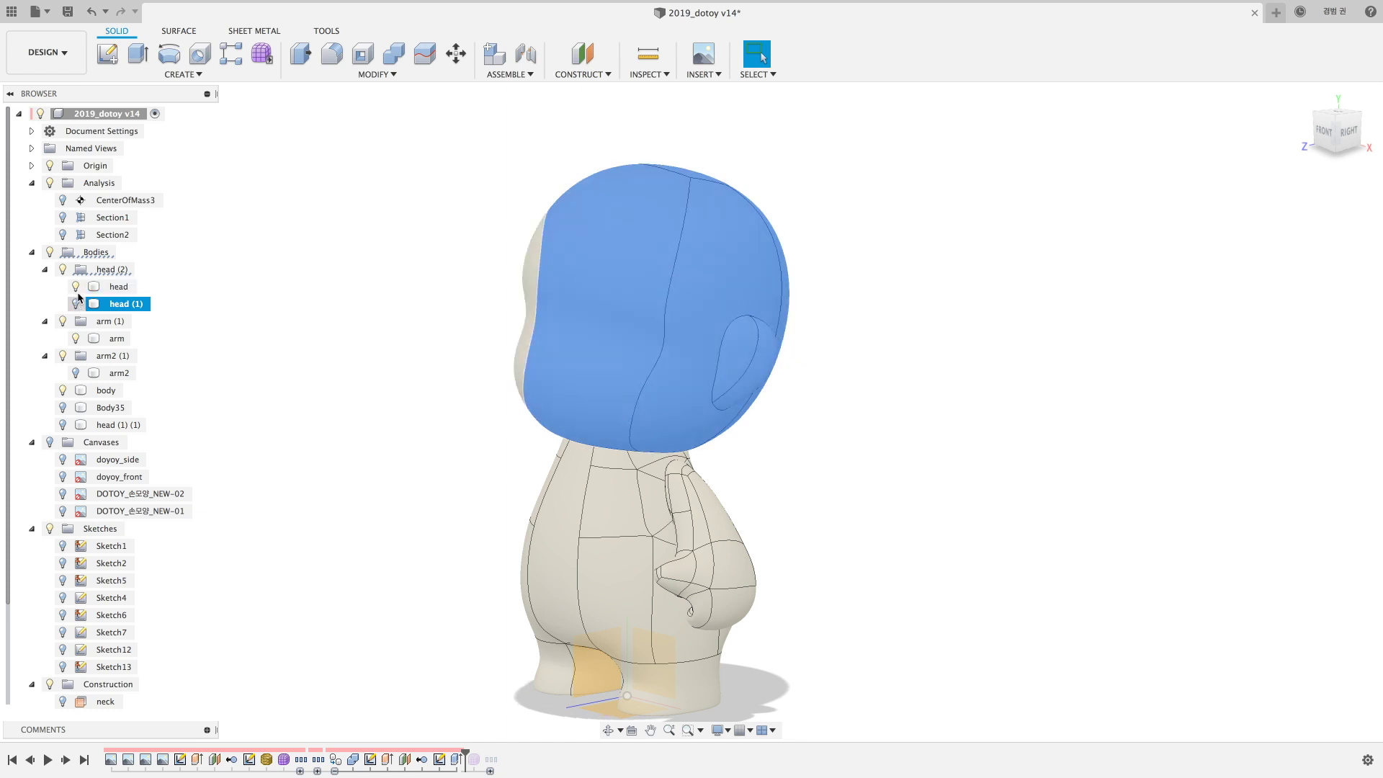
{"action": "left_click", "coordinate": [108, 424]}
{"action": "middle_click_drag", "start_coordinate": [334, 438], "coordinate": [647, 305], "text": "shift"}
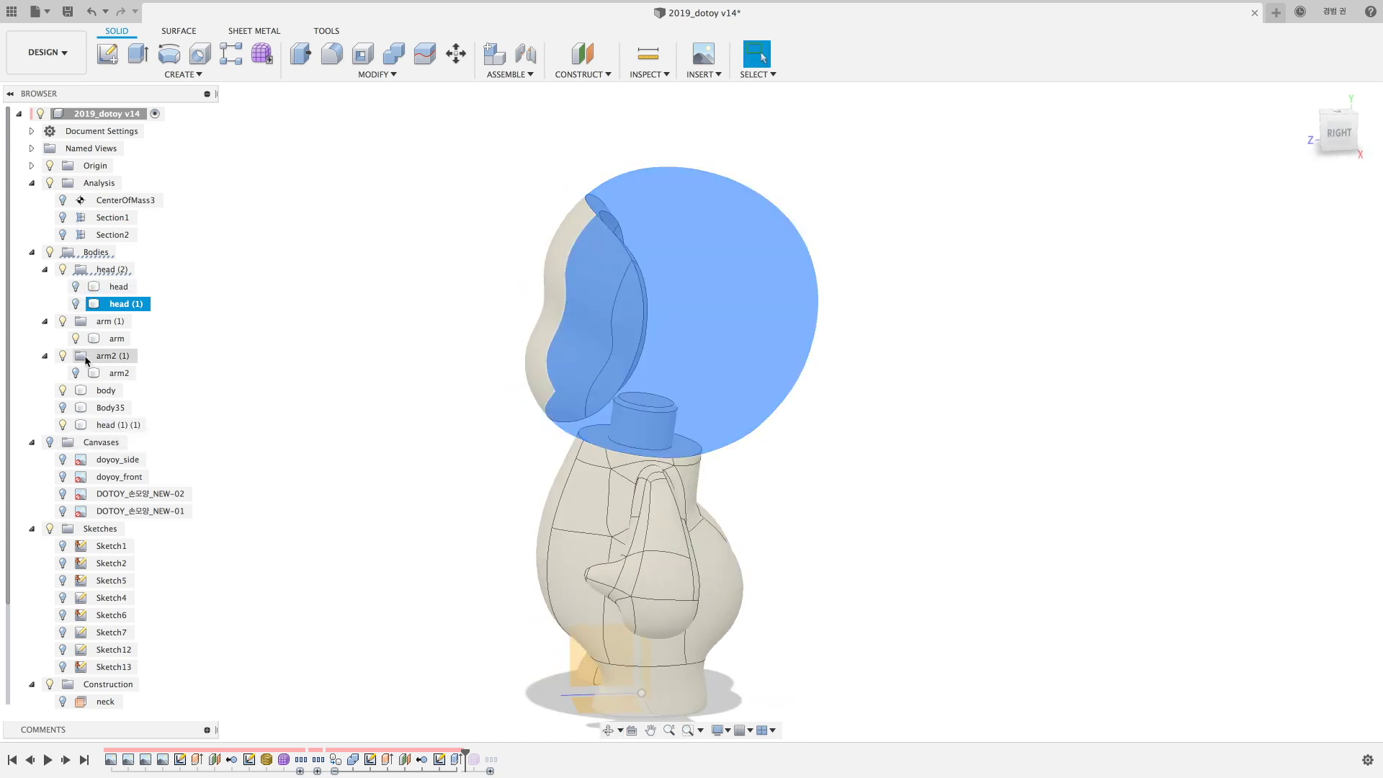
{"action": "key", "text": "Escape"}
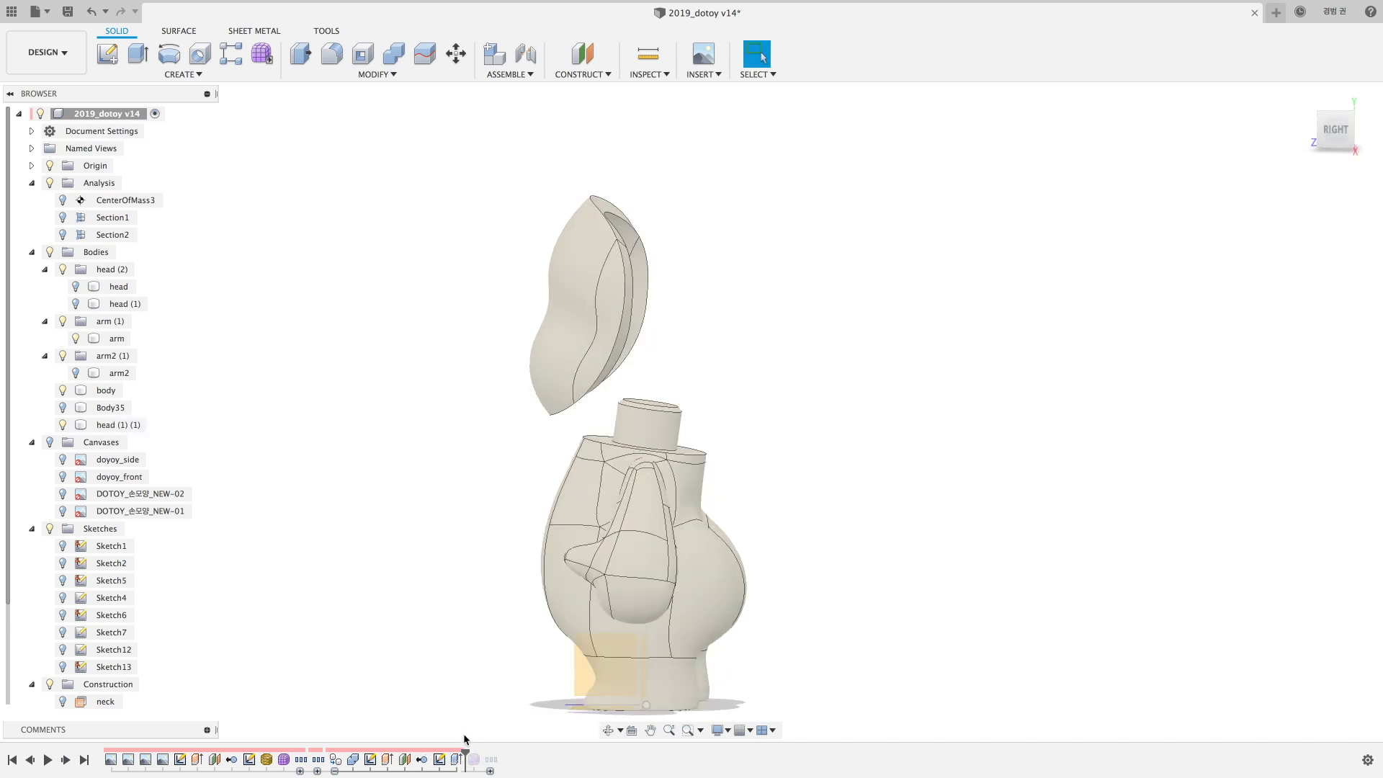
Turn Section2 back on to show the head seated over the square neck peg.
{"action": "left_click", "coordinate": [63, 234]}
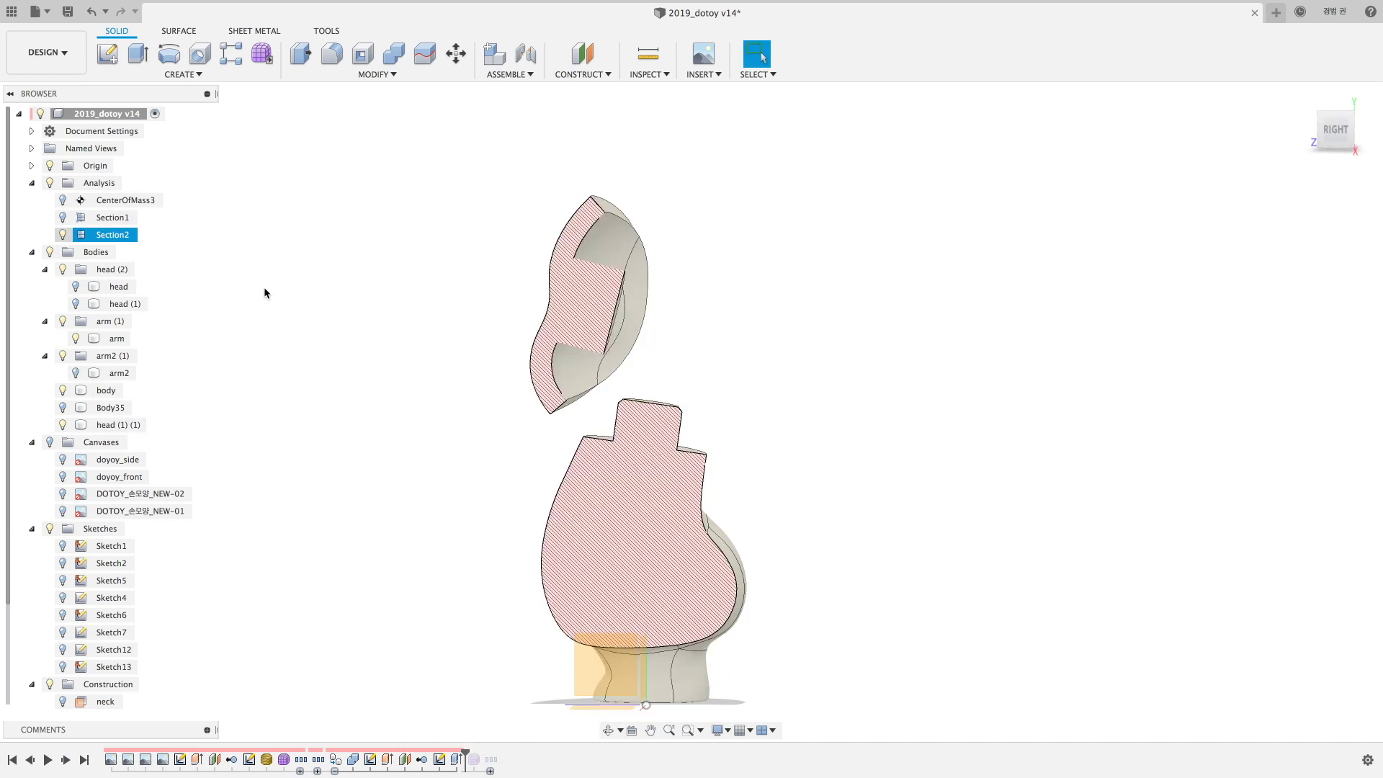
{"action": "left_click", "coordinate": [328, 336]}
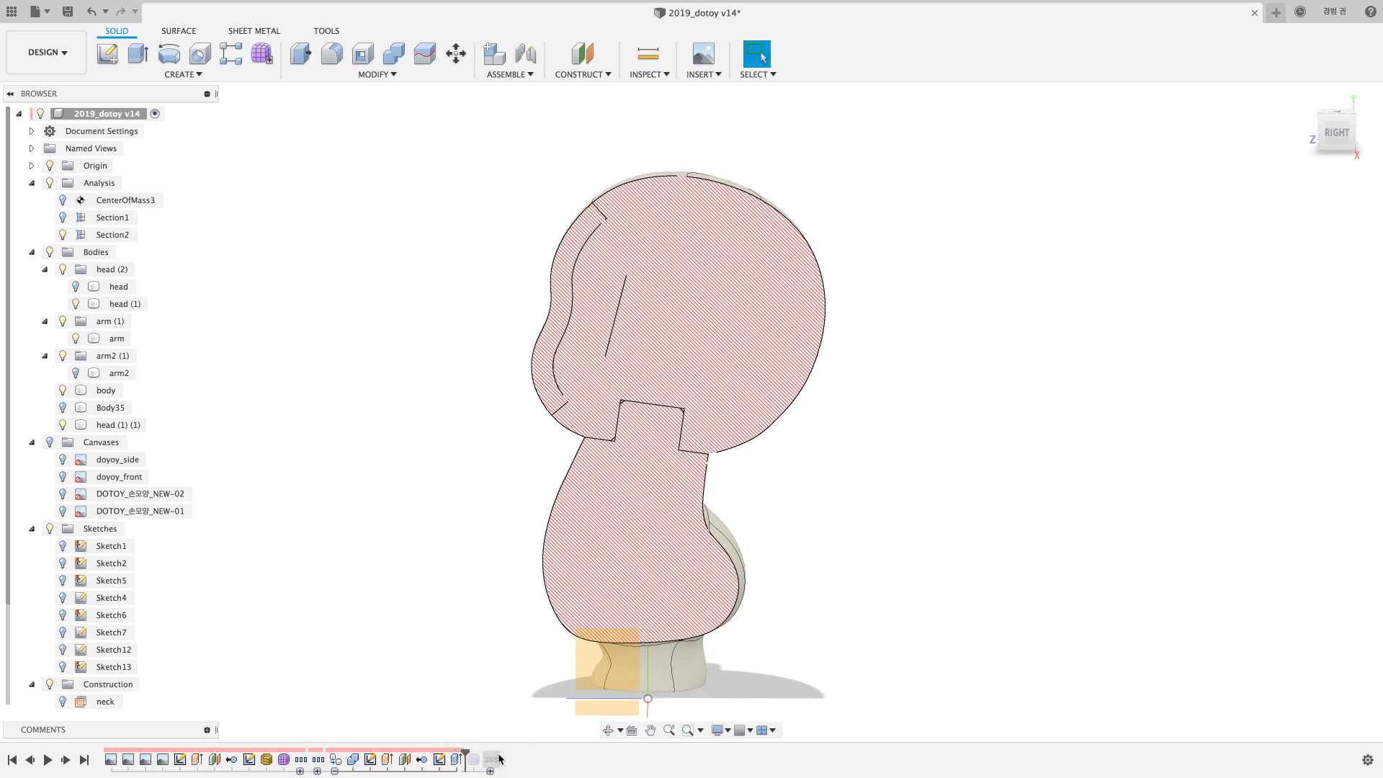
{"action": "middle_click_drag", "start_coordinate": [523, 738], "coordinate": [512, 687], "text": "shift"}
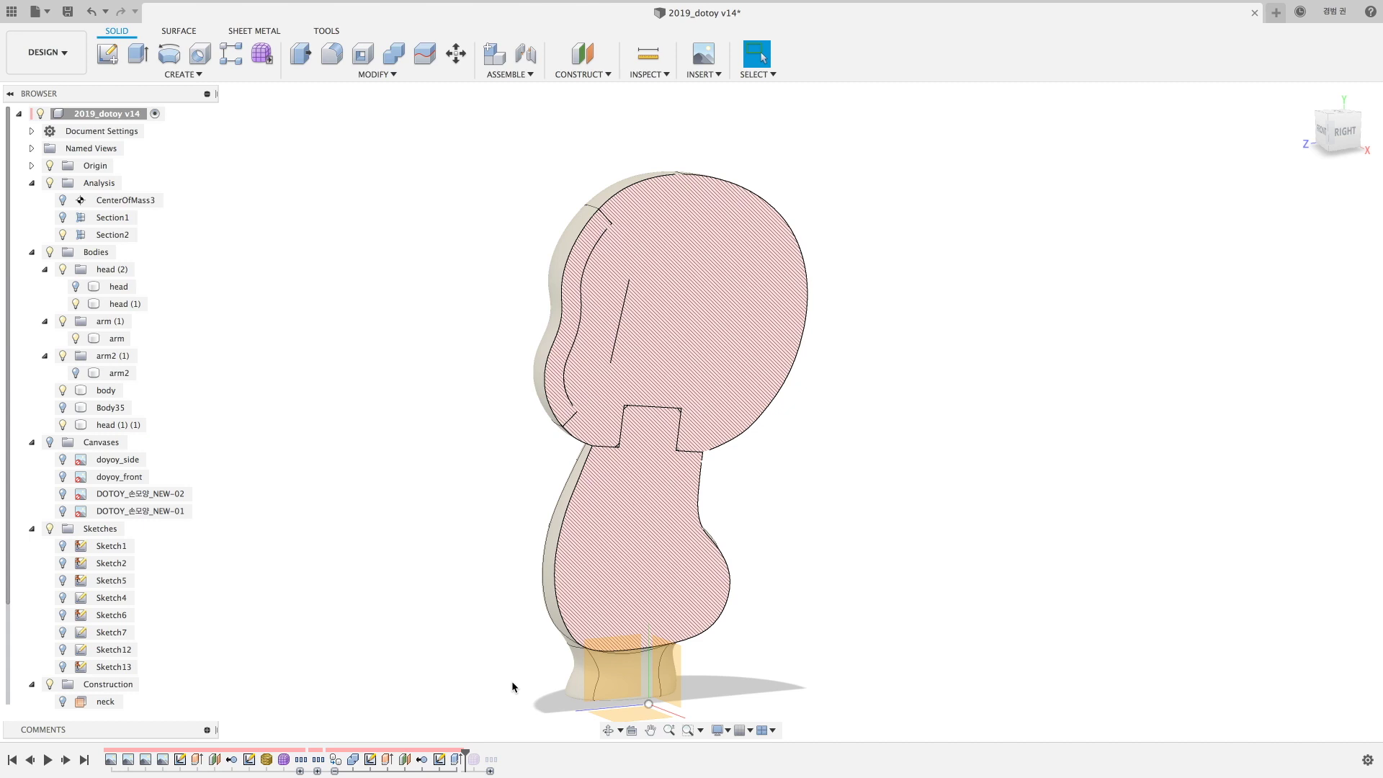
Reopen the existing Form feature for editing and hide the Section2 cut.
{"action": "right_click", "coordinate": [284, 759]}
{"action": "left_click", "coordinate": [381, 632]}
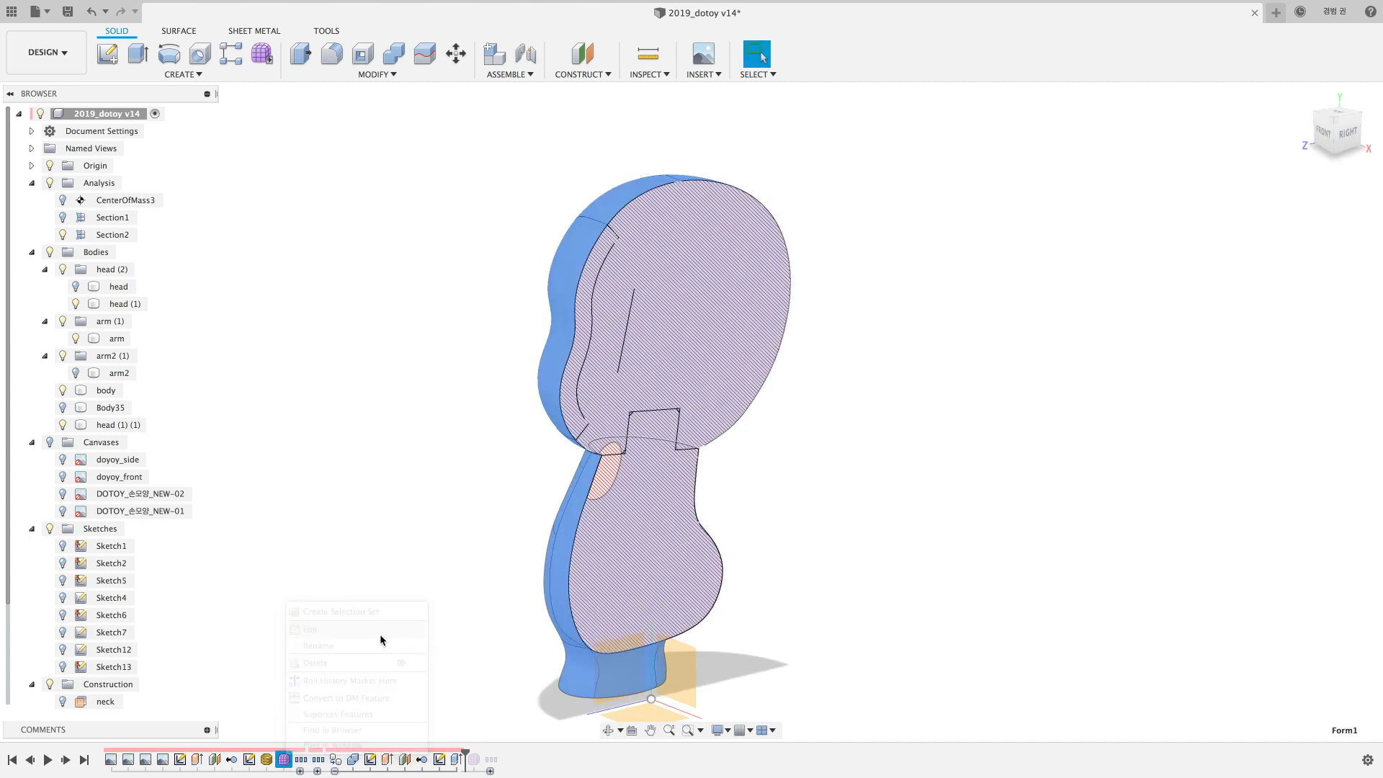
{"action": "mouse_move", "coordinate": [482, 445]}
{"action": "middle_mouse_down", "text": "shift"}
{"action": "mouse_move", "coordinate": [568, 432]}
{"action": "mouse_move", "coordinate": [499, 426]}
{"action": "middle_mouse_up", "text": "shift"}
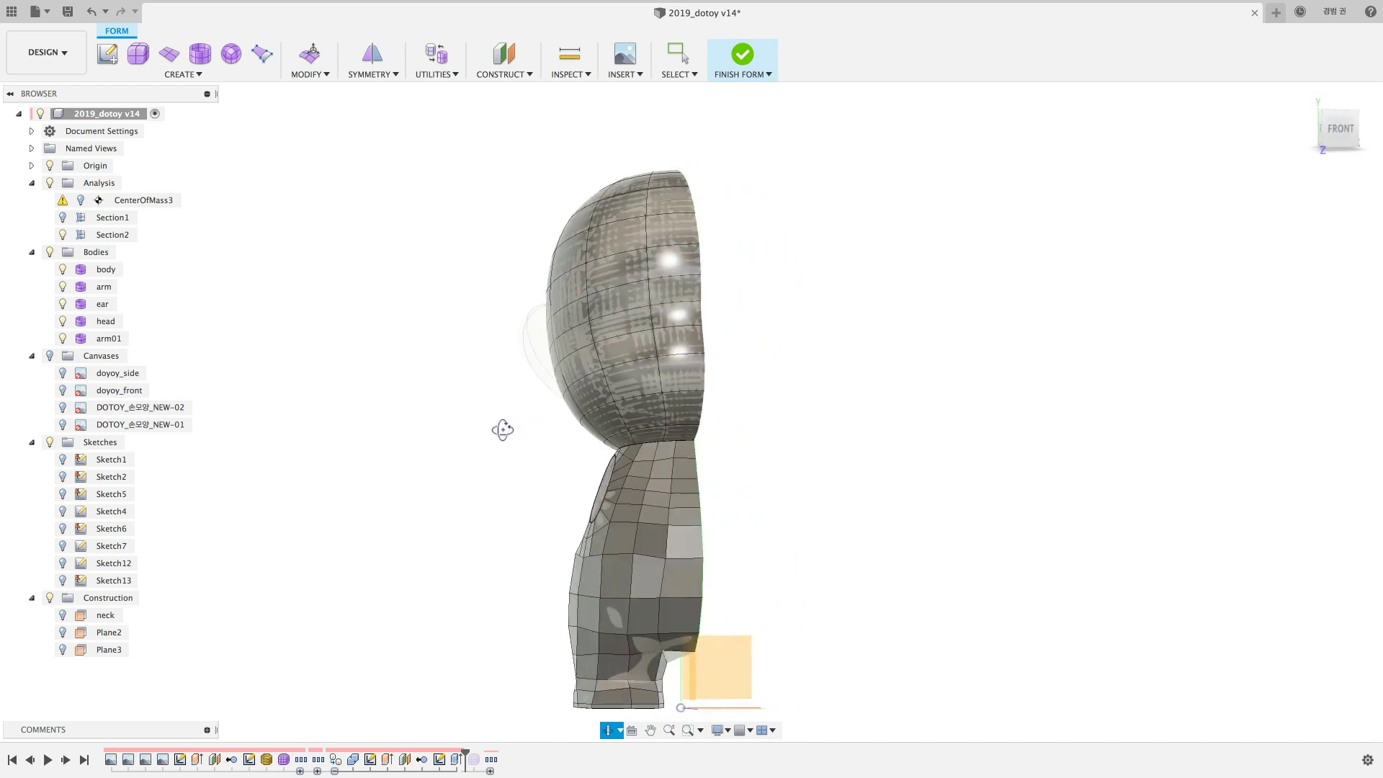
{"action": "left_click", "coordinate": [63, 234]}
{"action": "mouse_move", "coordinate": [325, 295]}
{"action": "middle_mouse_down", "text": "shift"}
{"action": "mouse_move", "coordinate": [386, 290]}
{"action": "mouse_move", "coordinate": [181, 270]}
{"action": "middle_mouse_up", "text": "shift"}
Check the body form, finish it, and start a new Create Form session.
{"action": "left_click", "coordinate": [106, 269]}
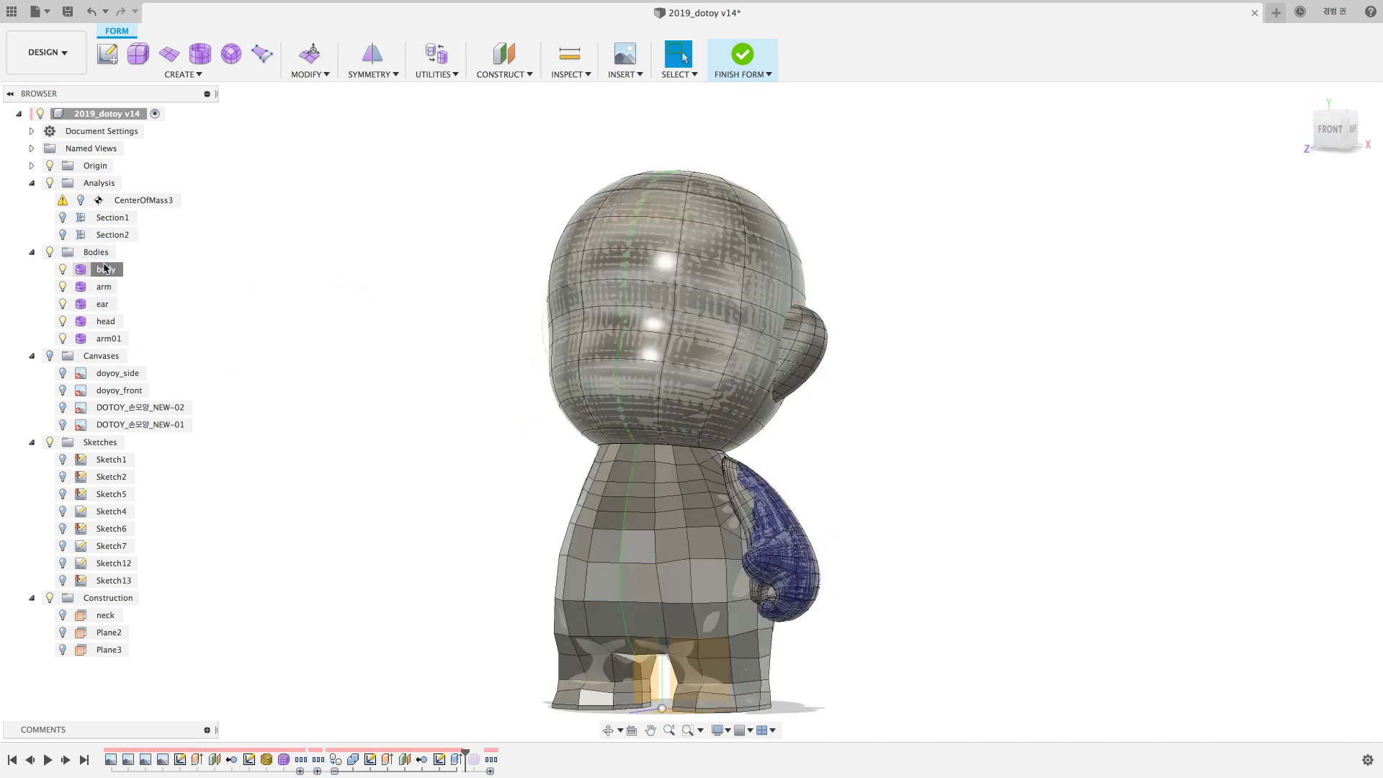
{"action": "left_click", "coordinate": [503, 435]}
{"action": "left_click", "coordinate": [742, 55]}
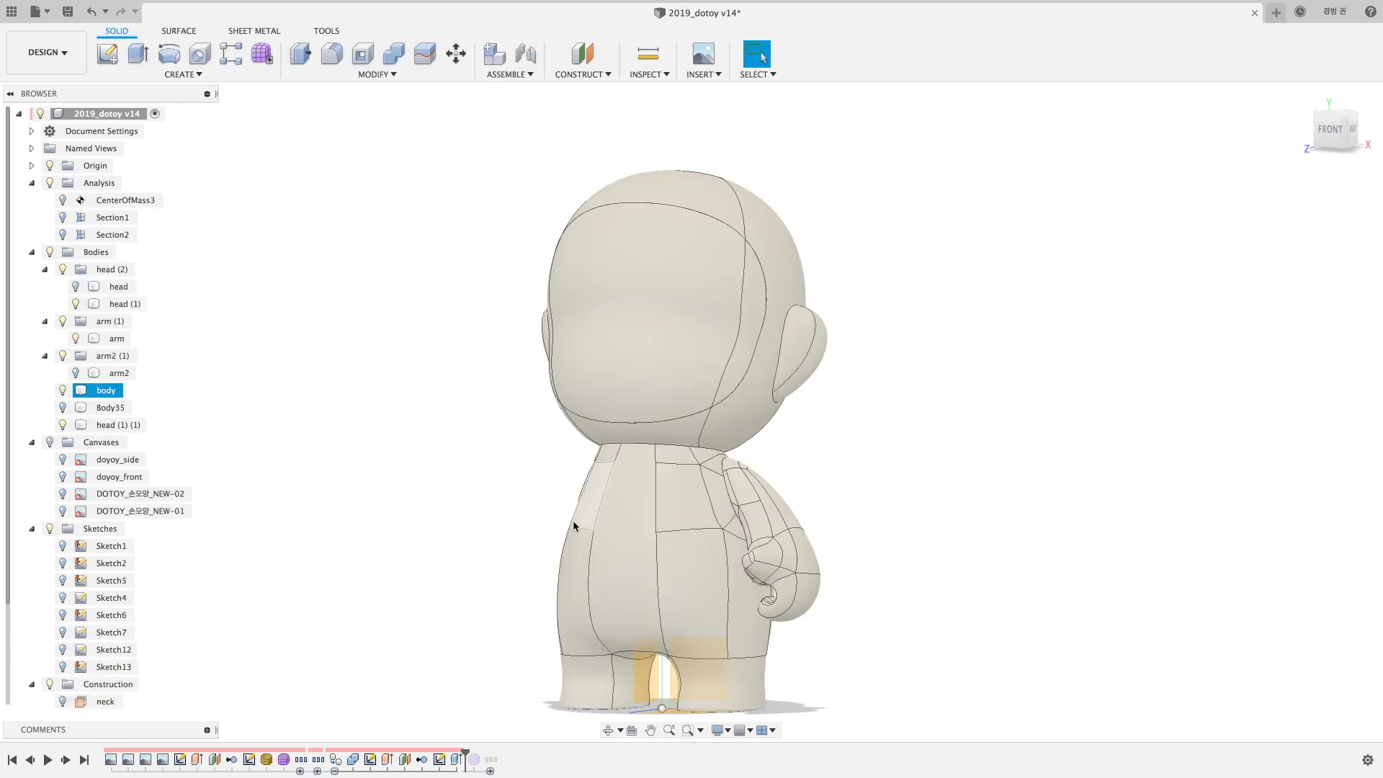
{"action": "left_click", "coordinate": [276, 53]}
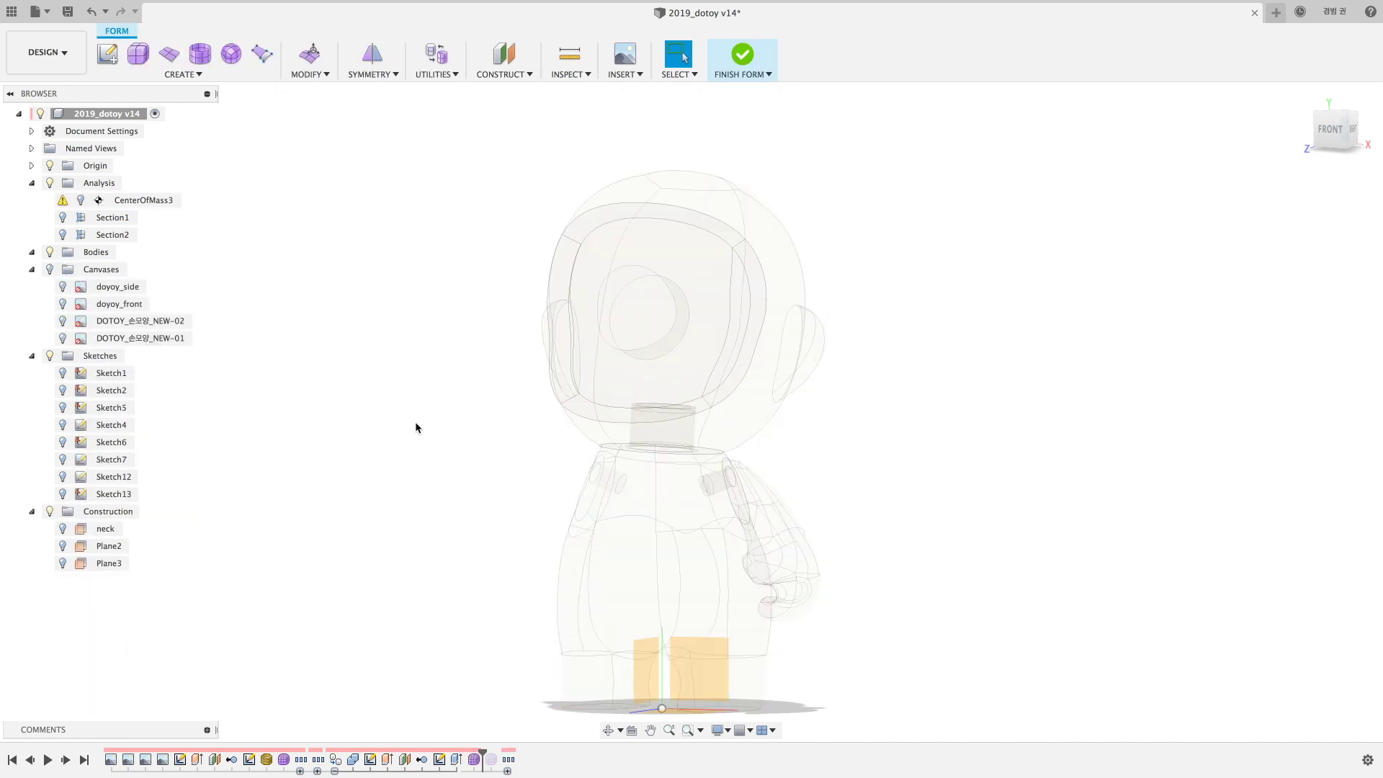
Confirm the body move and start Edit Form on the lower-body T-spline mesh.
{"action": "mouse_move", "coordinate": [415, 421]}
{"action": "middle_mouse_down", "text": "shift"}
{"action": "mouse_move", "coordinate": [382, 451]}
{"action": "mouse_move", "coordinate": [458, 464]}
{"action": "middle_mouse_up", "text": "shift"}
{"action": "key", "text": "m"}
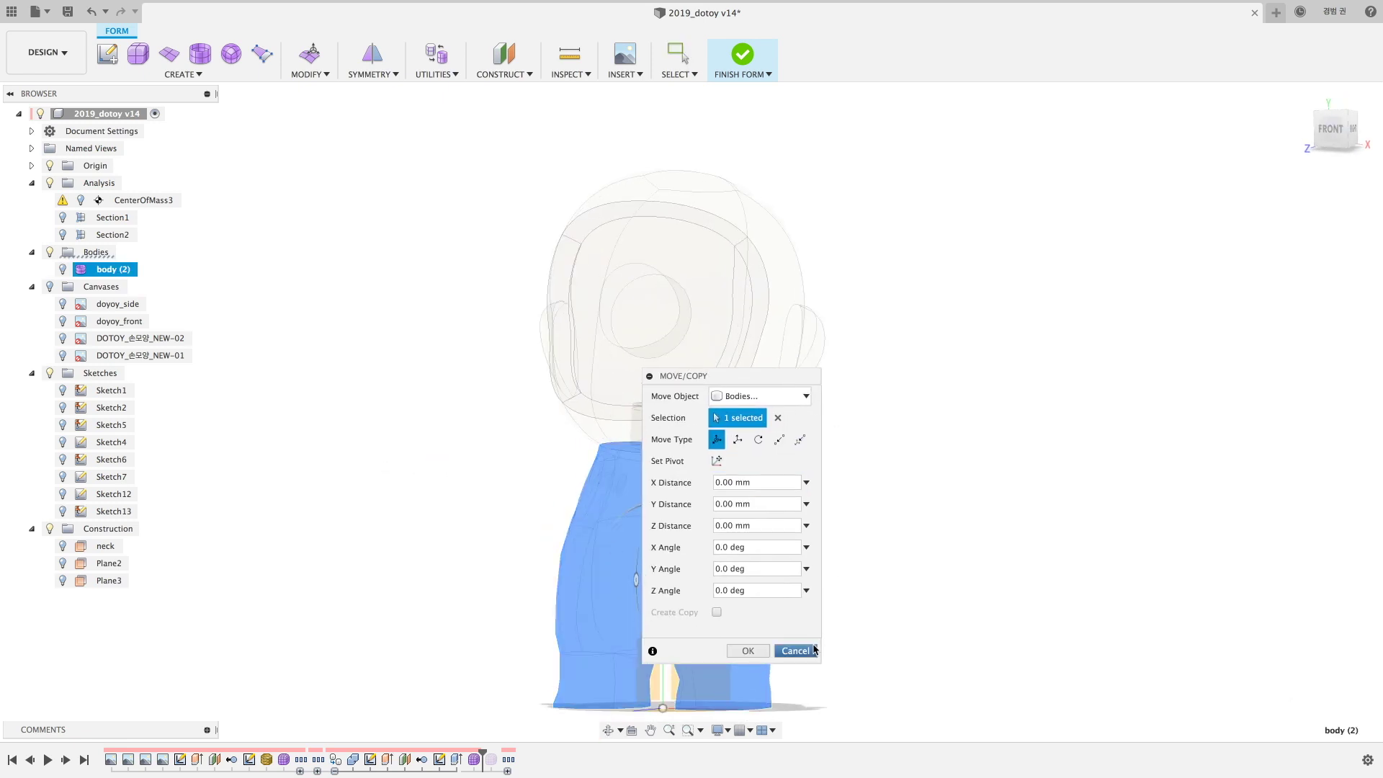
{"action": "left_click", "coordinate": [757, 649]}
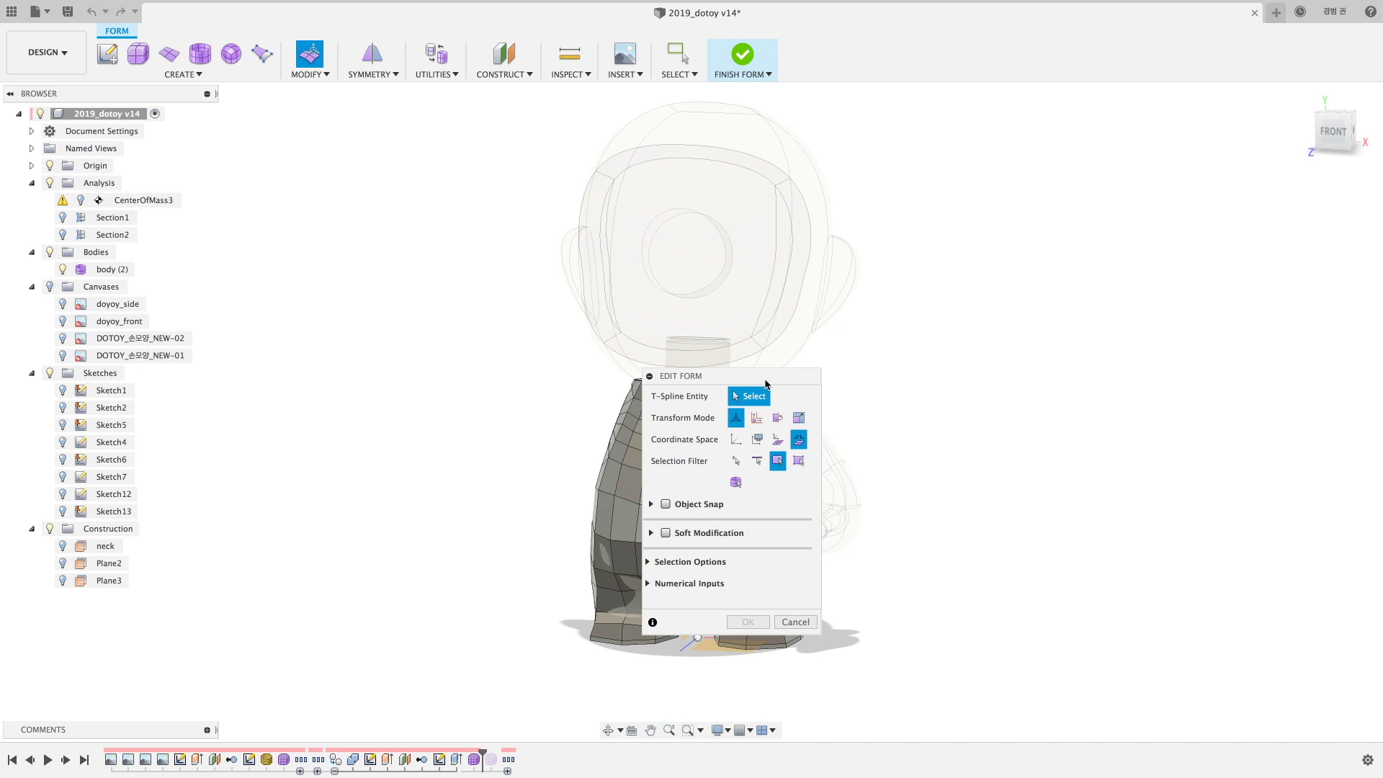
{"action": "left_click_drag", "start_coordinate": [765, 382], "coordinate": [996, 348]}
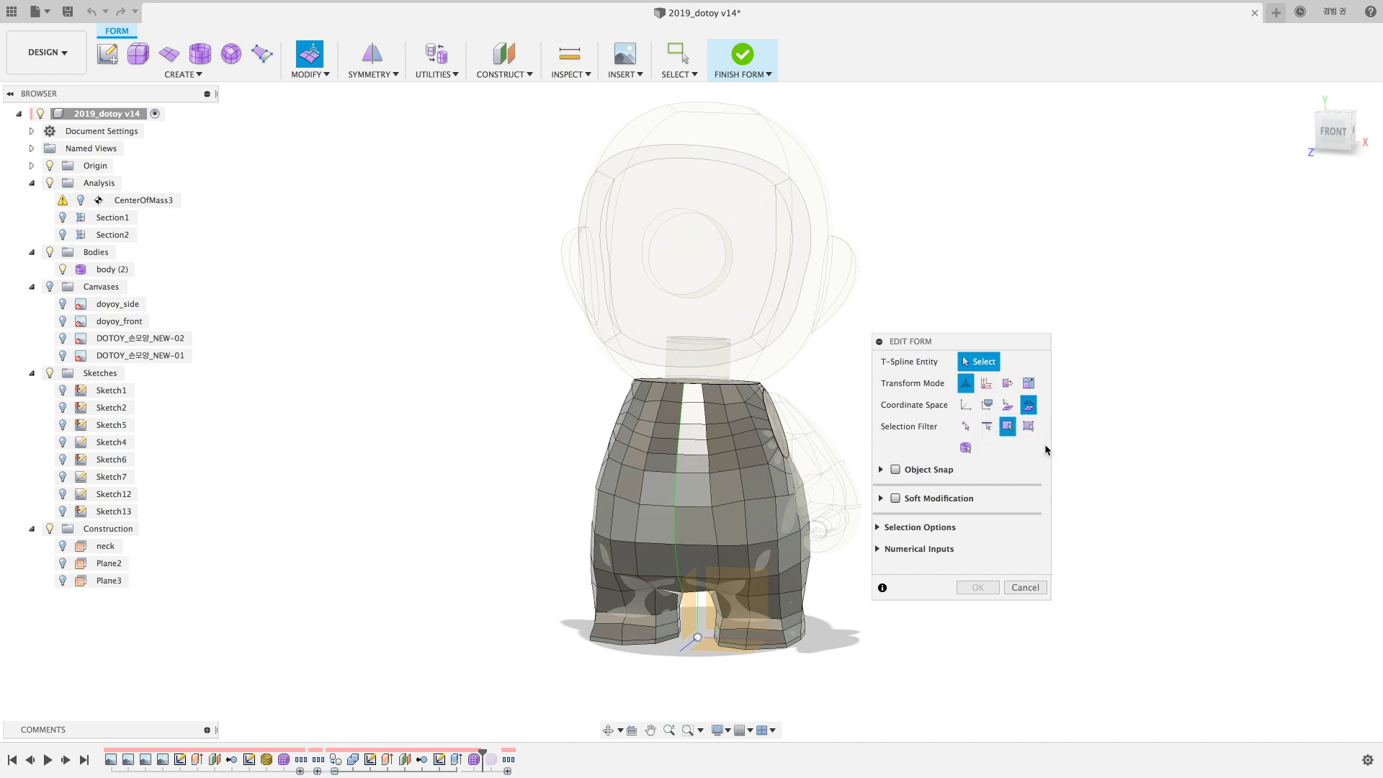
Select all 288 T-spline faces with Ctrl+A and move them -3 mm along X.
{"action": "left_click", "coordinate": [756, 479]}
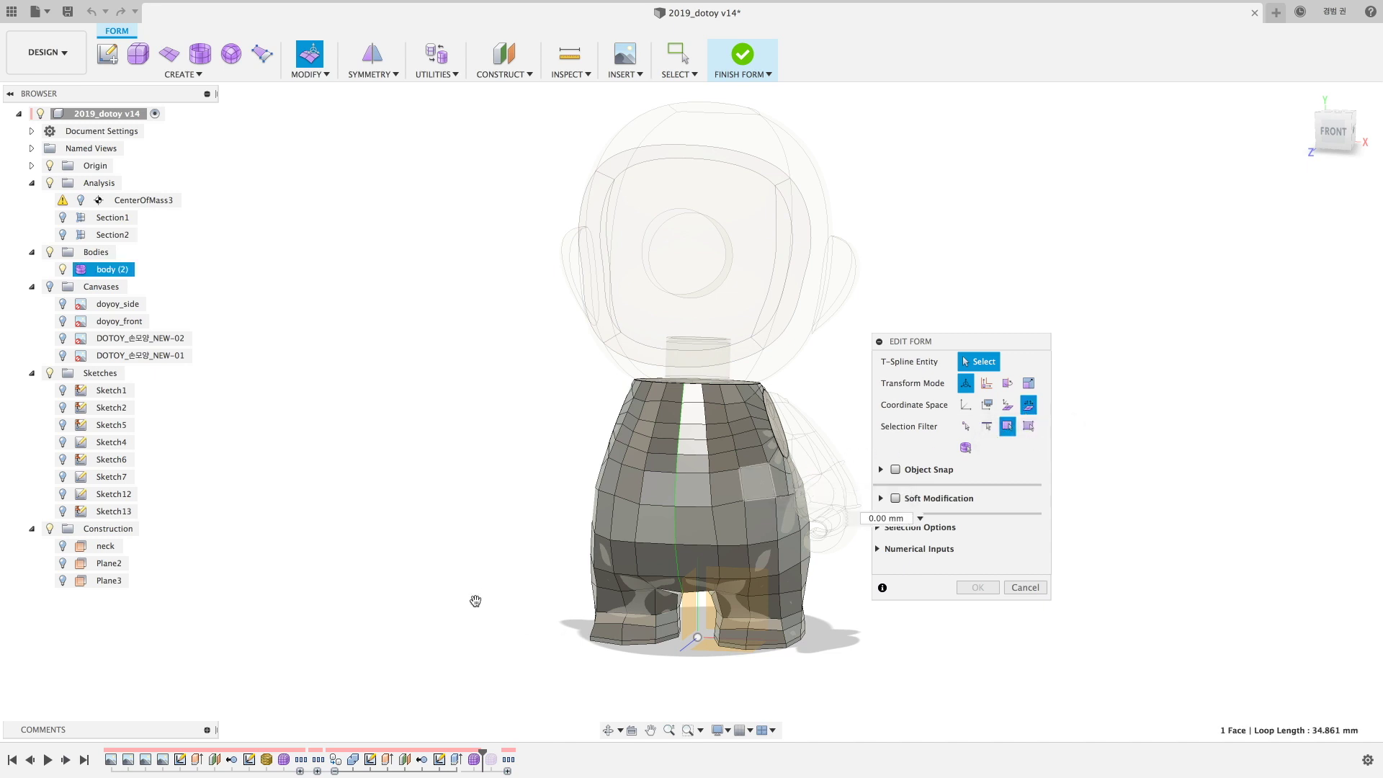
{"action": "mouse_move", "coordinate": [495, 579]}
{"action": "middle_mouse_down", "text": "shift"}
{"action": "mouse_move", "coordinate": [339, 637]}
{"action": "mouse_move", "coordinate": [785, 677]}
{"action": "middle_mouse_up", "text": "shift"}
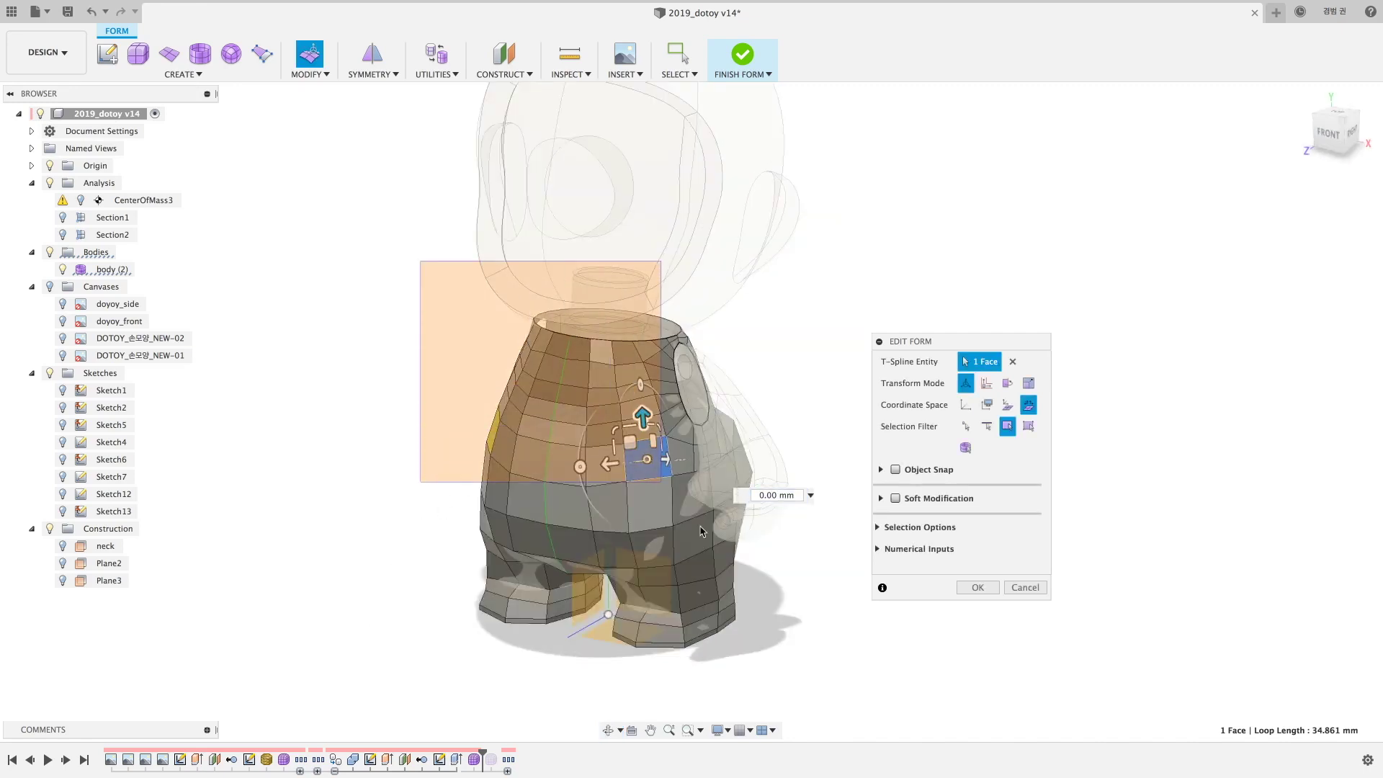
{"action": "key", "text": "ctrl+a"}
{"action": "mouse_move", "coordinate": [772, 638]}
{"action": "middle_mouse_down", "text": "shift"}
{"action": "mouse_move", "coordinate": [819, 634]}
{"action": "mouse_move", "coordinate": [745, 487]}
{"action": "middle_mouse_up", "text": "shift"}
{"action": "left_click_drag", "start_coordinate": [741, 451], "coordinate": [738, 452]}
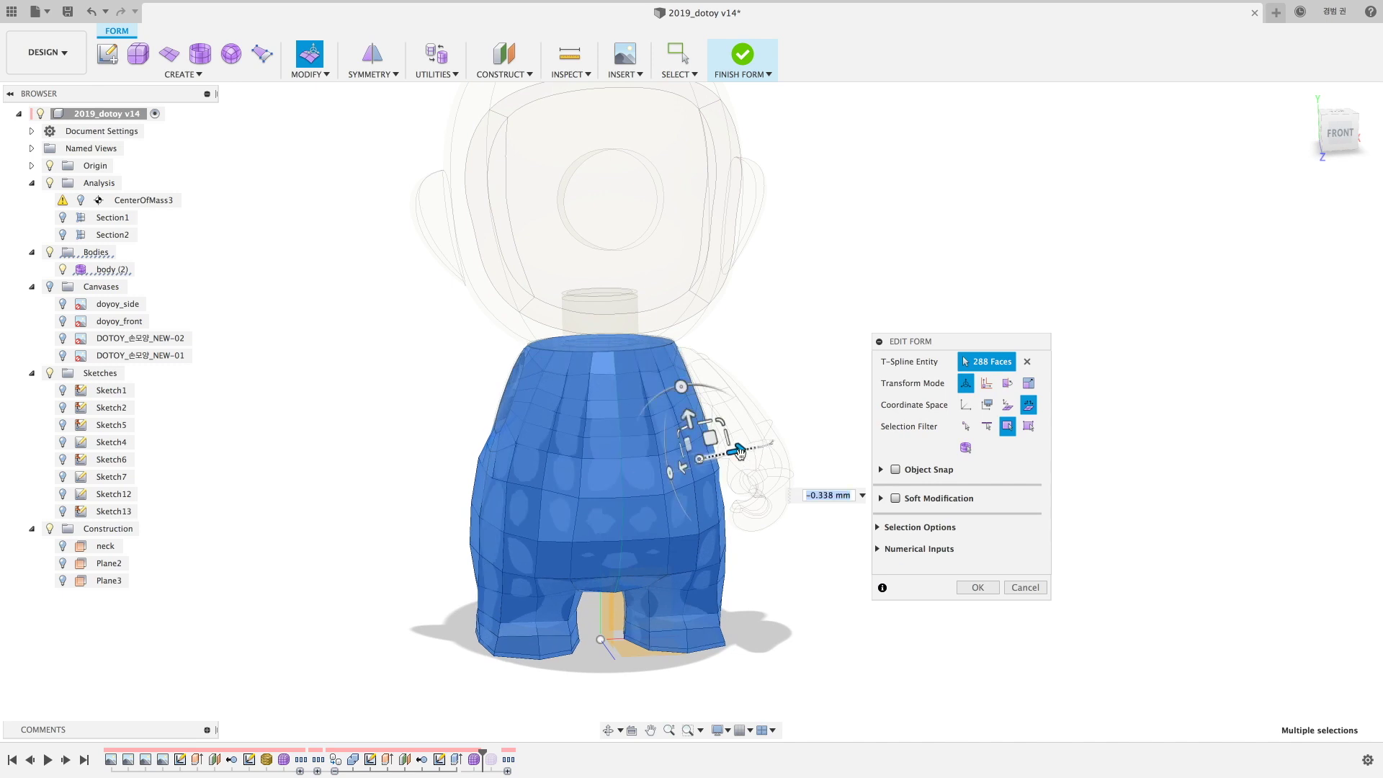
{"action": "type", "text": "-3"}
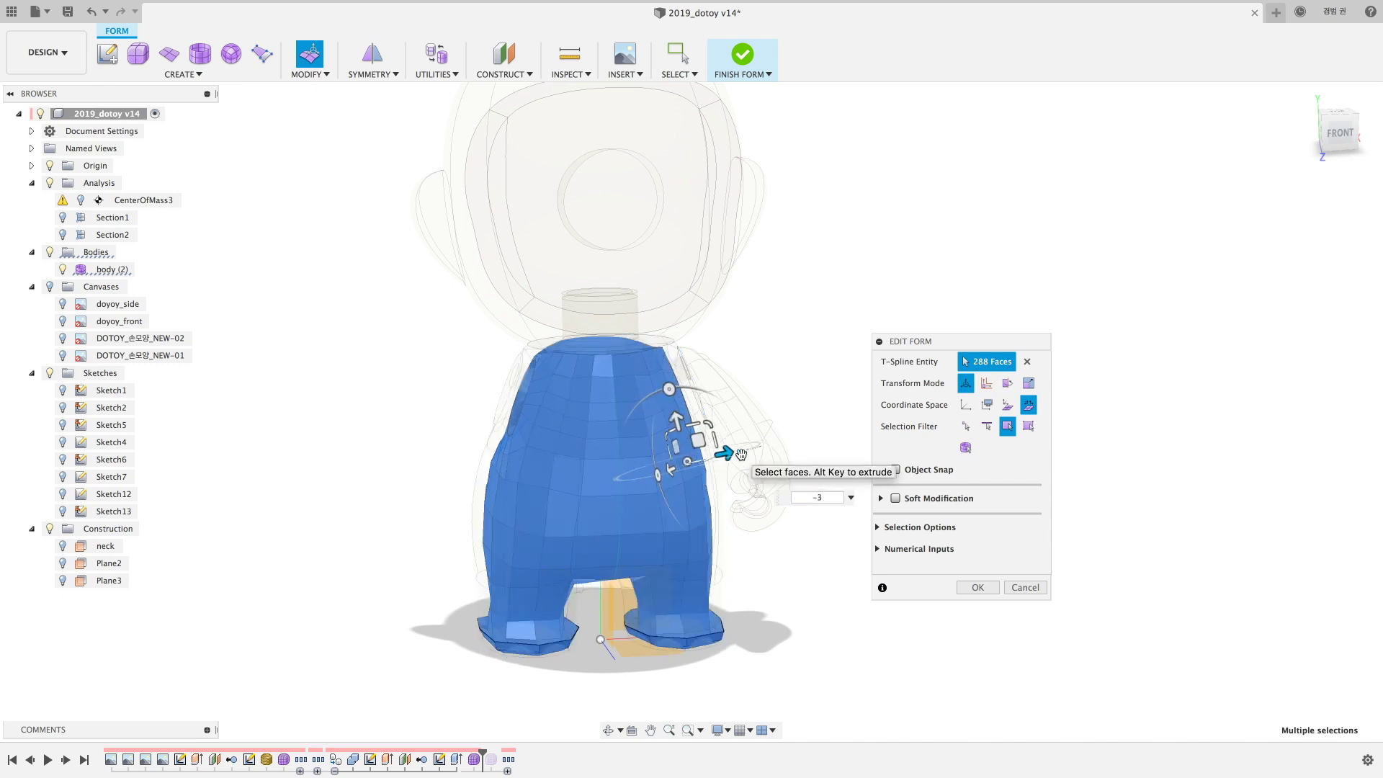
{"action": "key", "text": "Return"}
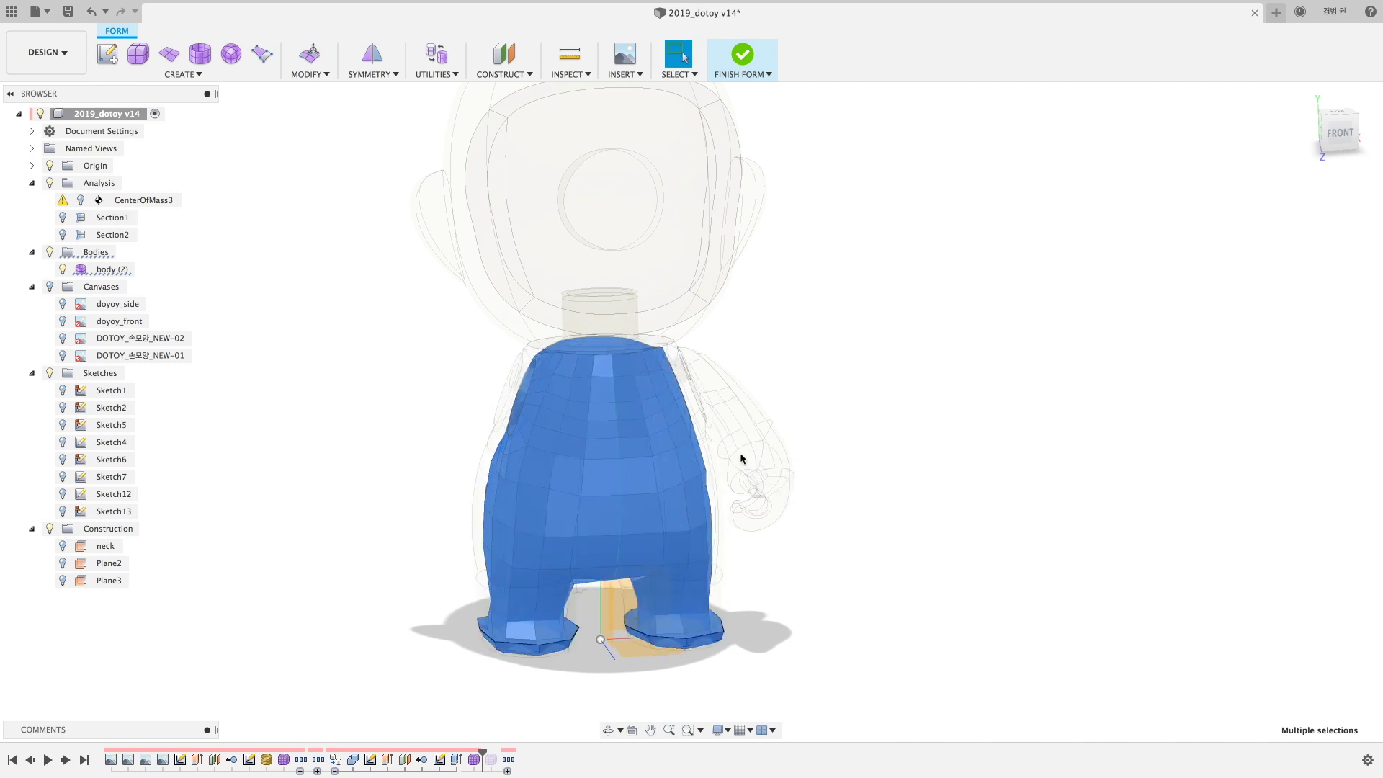
Clear the selection, zoom in on the legs, and reopen Edit Form.
{"action": "left_click", "coordinate": [776, 565]}
{"action": "middle_click_drag", "start_coordinate": [776, 565], "coordinate": [731, 609], "text": "shift"}
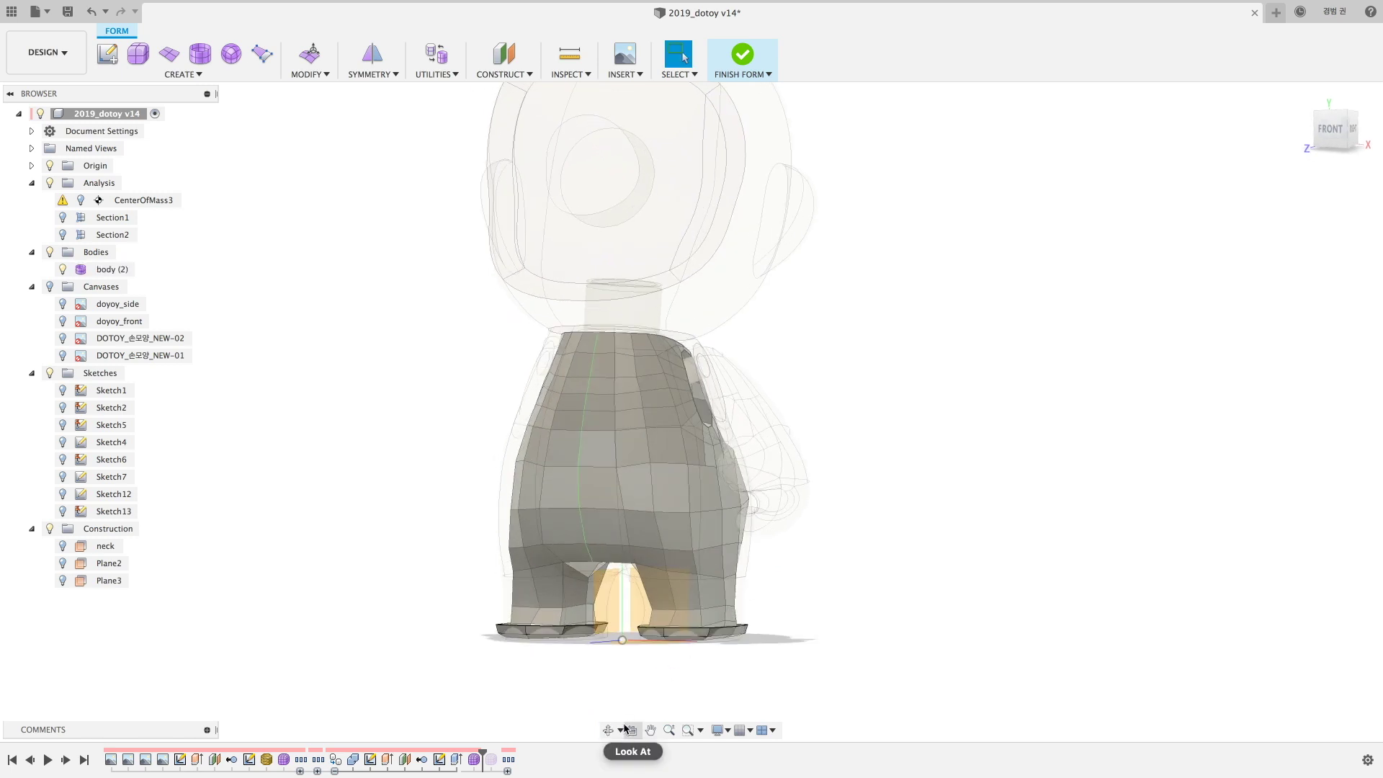
{"action": "scroll", "coordinate": [640, 631], "scroll_direction": "up", "scroll_amount": 5}
{"action": "middle_click_drag", "start_coordinate": [627, 643], "coordinate": [618, 661], "text": "shift"}
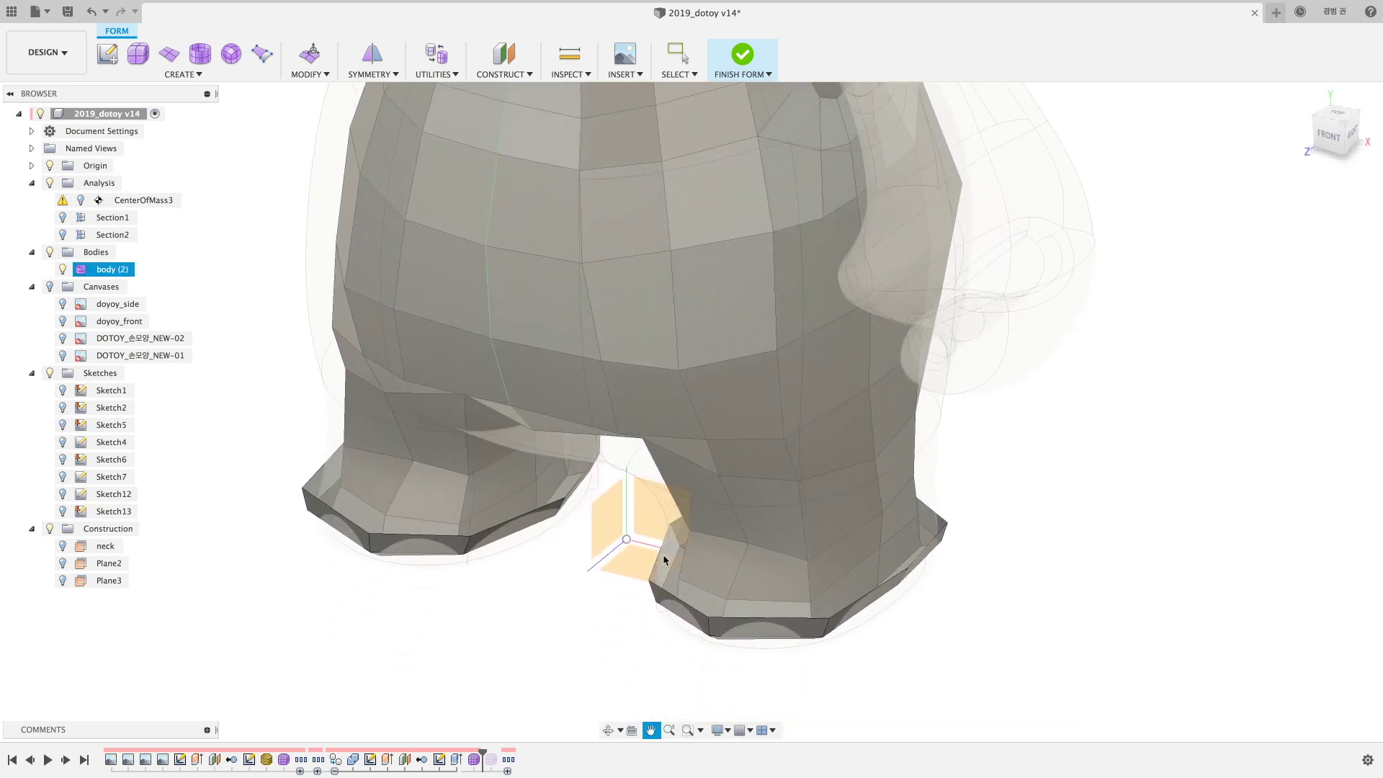
{"action": "scroll", "coordinate": [618, 661], "scroll_direction": "up", "scroll_amount": 3}
{"action": "key", "text": "e"}
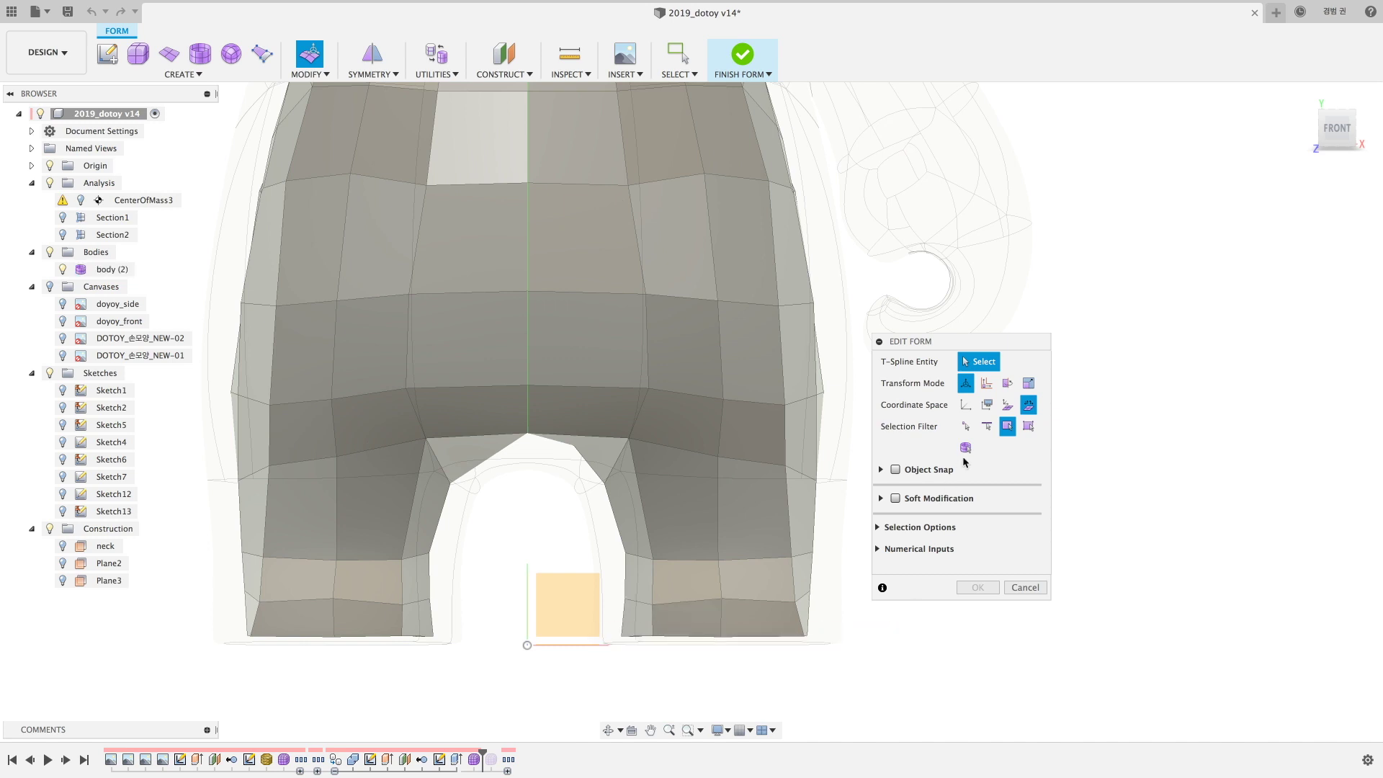
Window-select the right leg's bottom edges and flatten them parallel to the construction plane.
{"action": "left_click", "coordinate": [986, 426]}
{"action": "left_click_drag", "start_coordinate": [582, 634], "coordinate": [893, 678]}
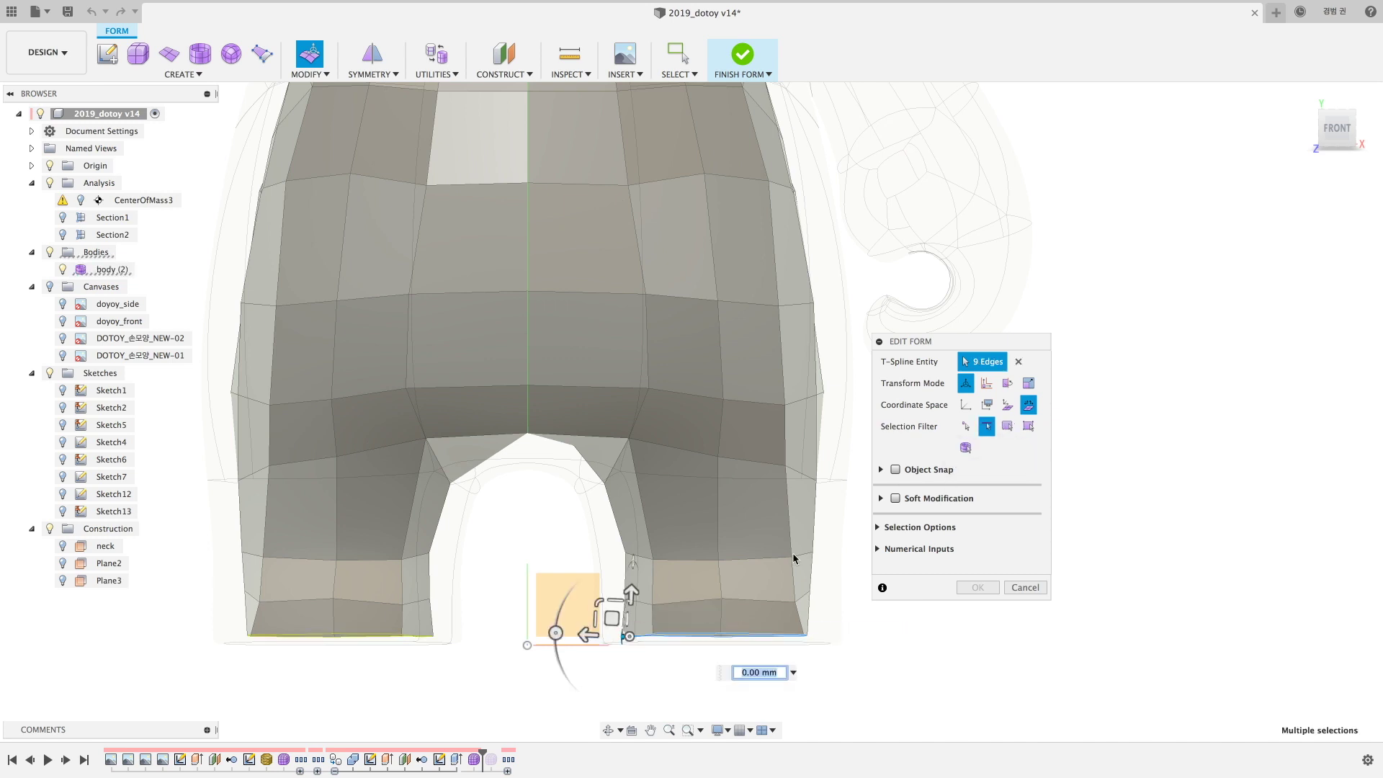
{"action": "middle_click_drag", "start_coordinate": [792, 552], "coordinate": [778, 526], "text": "shift"}
{"action": "left_click", "coordinate": [309, 72]}
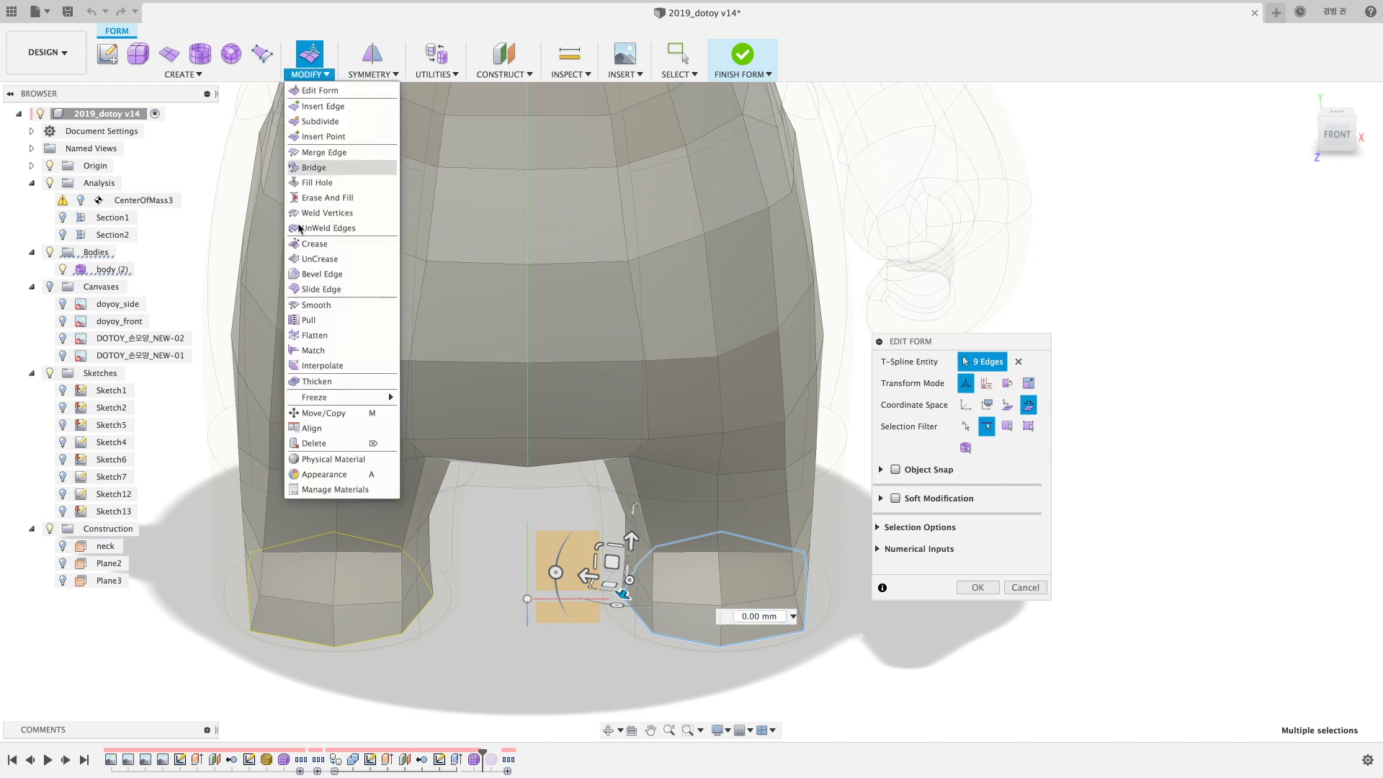
{"action": "left_click", "coordinate": [318, 334]}
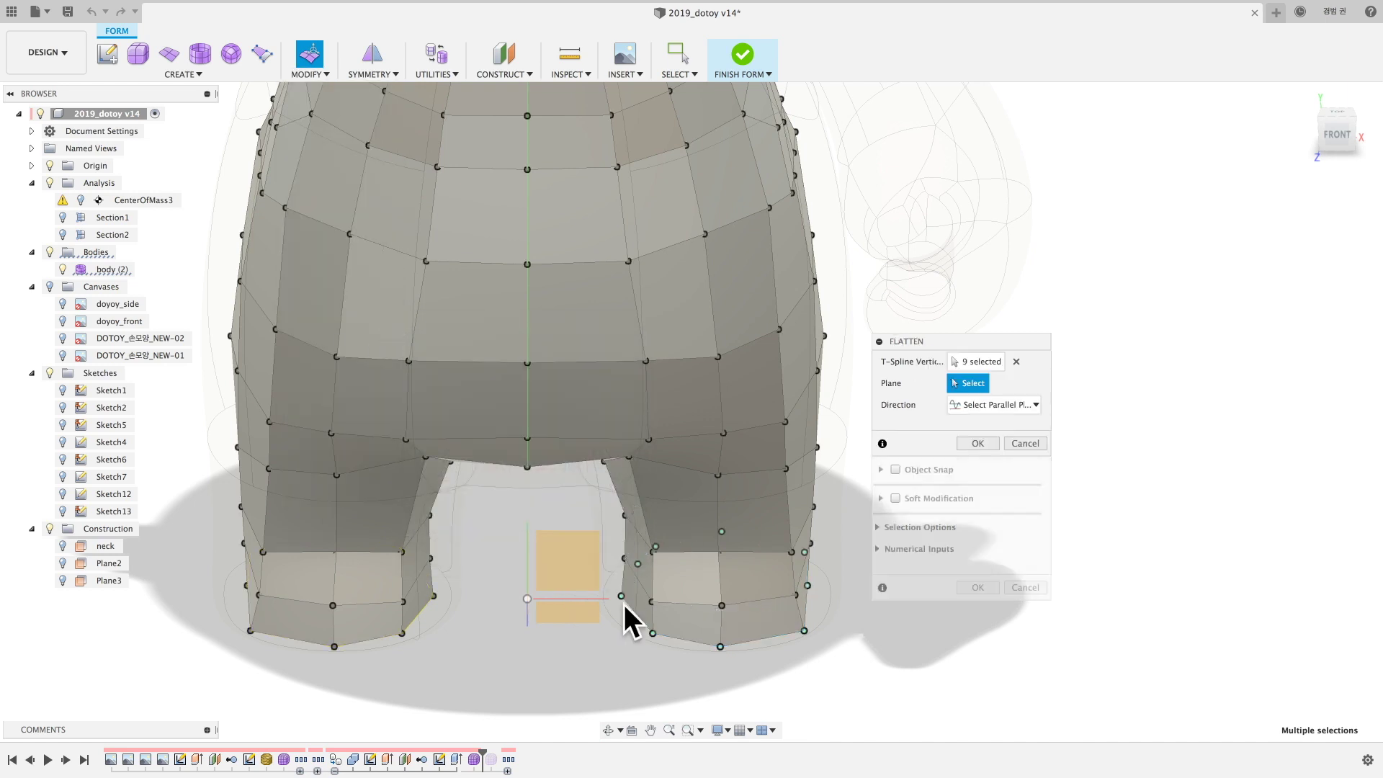
{"action": "left_click", "coordinate": [999, 408]}
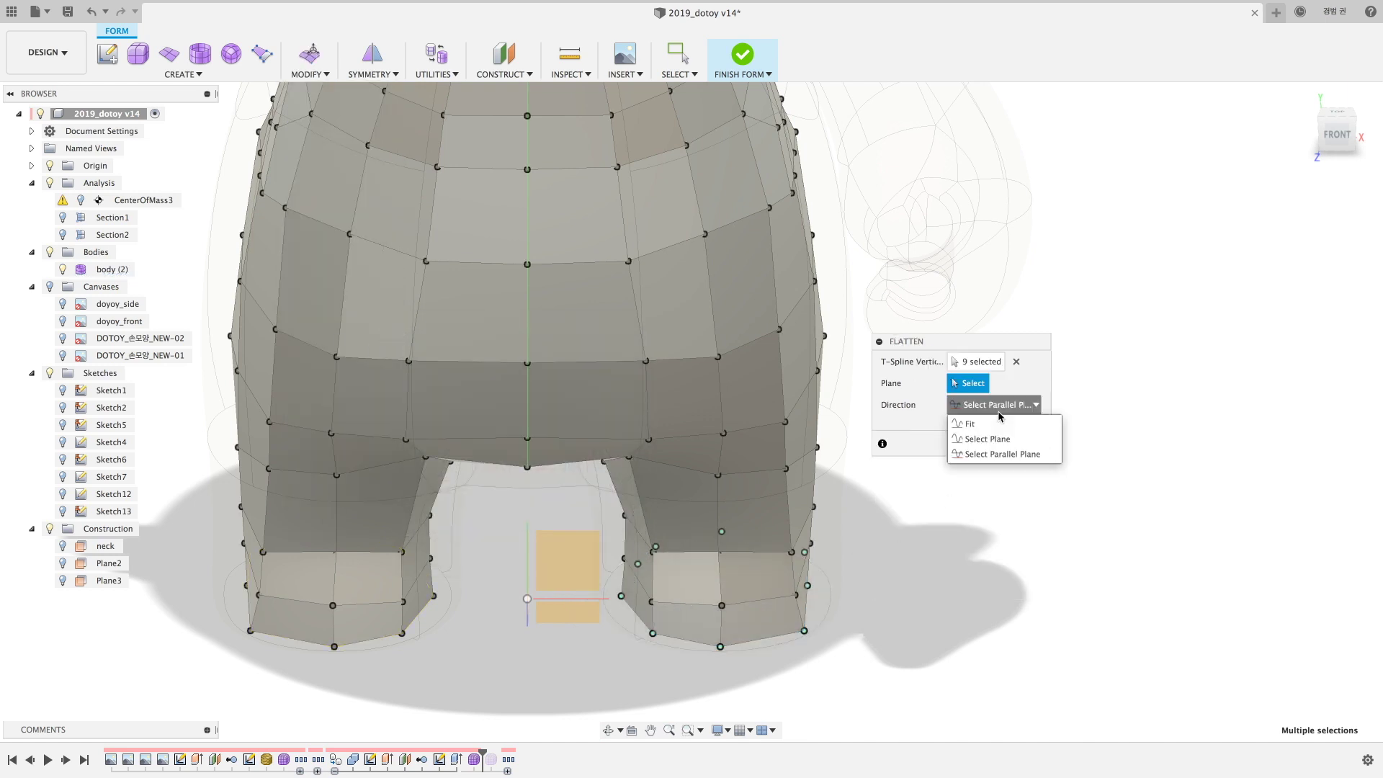
{"action": "left_click", "coordinate": [983, 453]}
{"action": "left_click", "coordinate": [583, 592]}
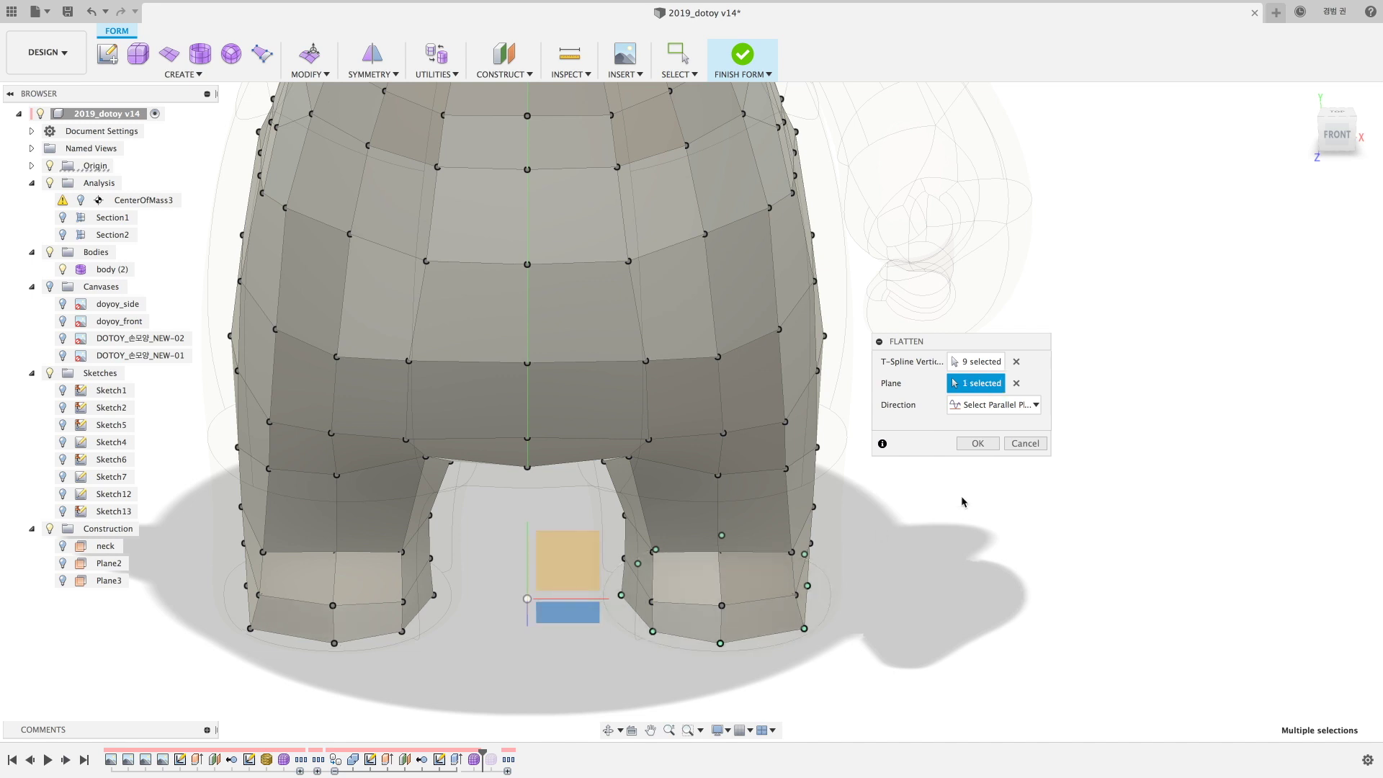
{"action": "key", "text": "Return"}
Raise the right leg's bottom edge loop about 1 mm in world coordinates.
{"action": "left_click", "coordinate": [309, 53]}
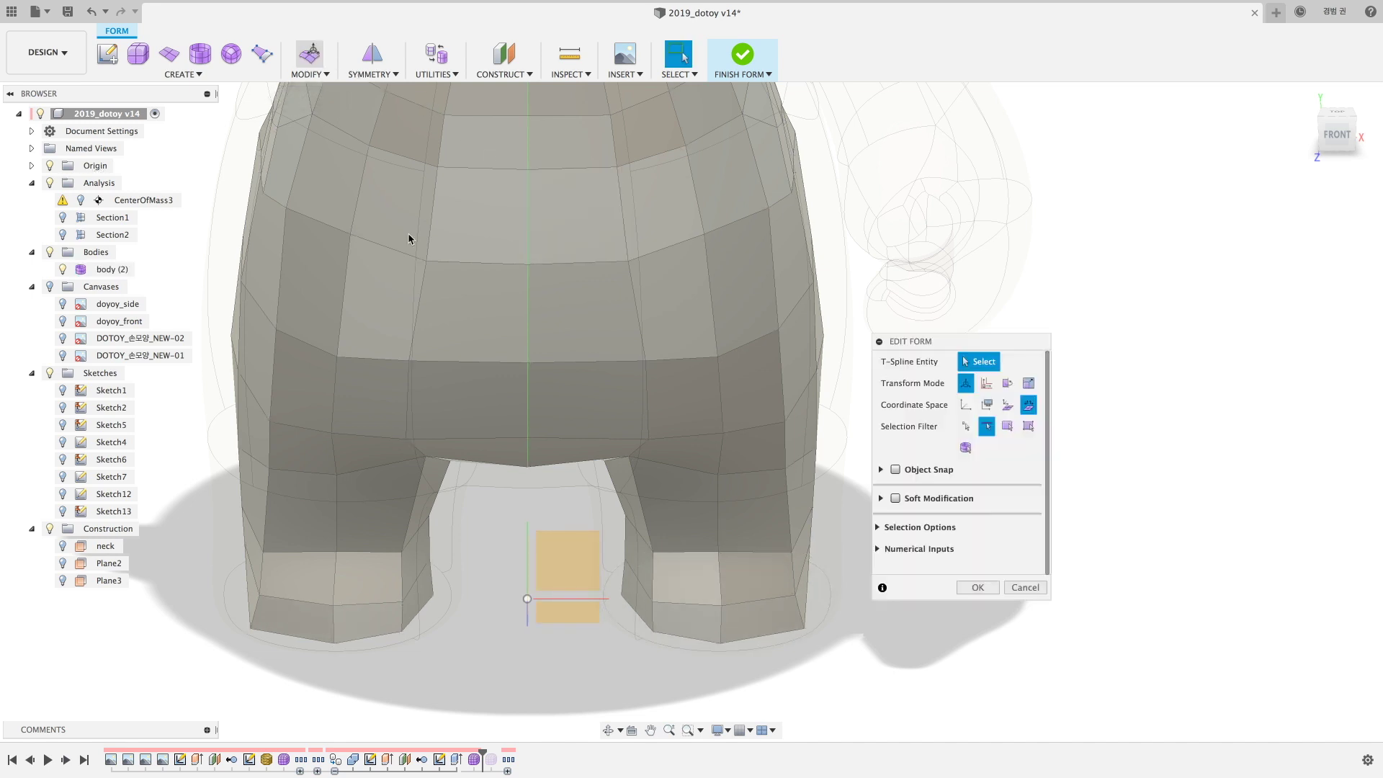
{"action": "double_click", "coordinate": [701, 639]}
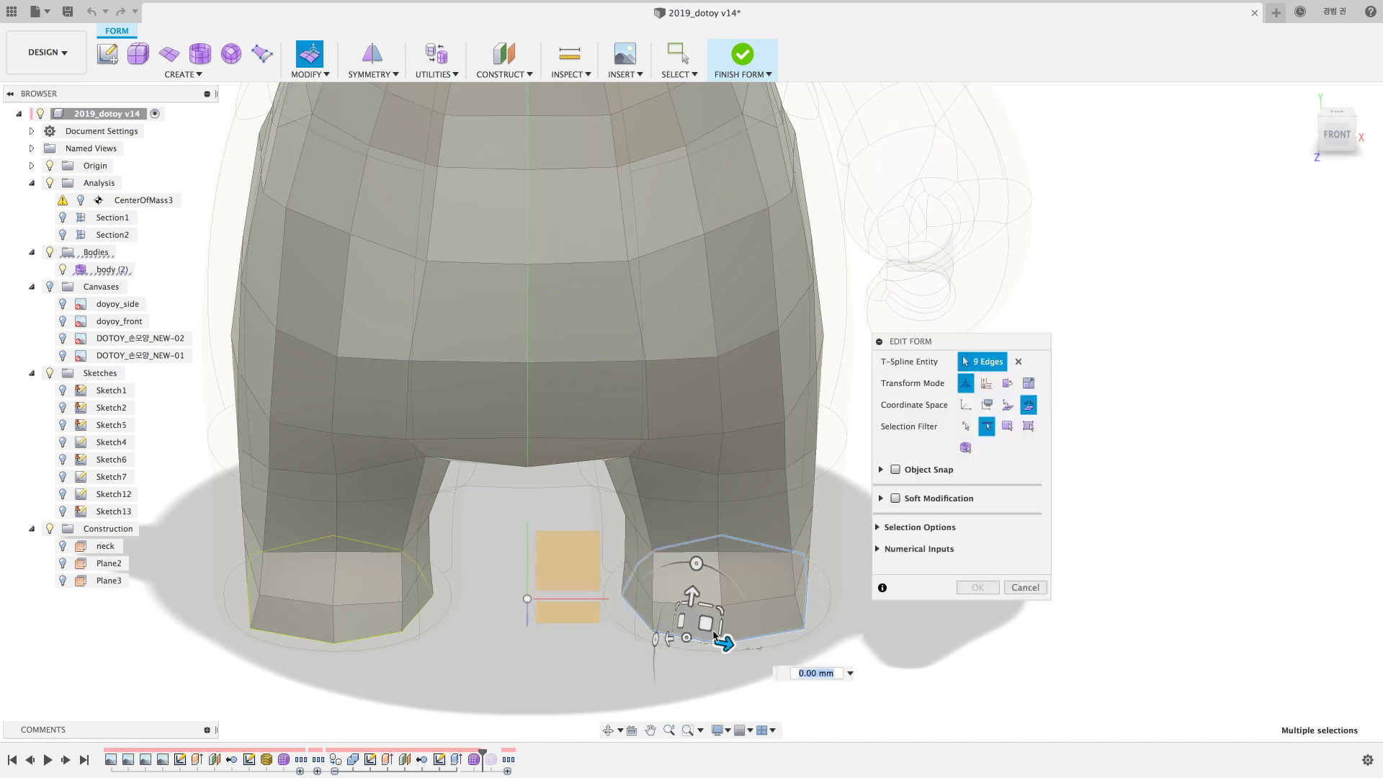
{"action": "left_click", "coordinate": [964, 405]}
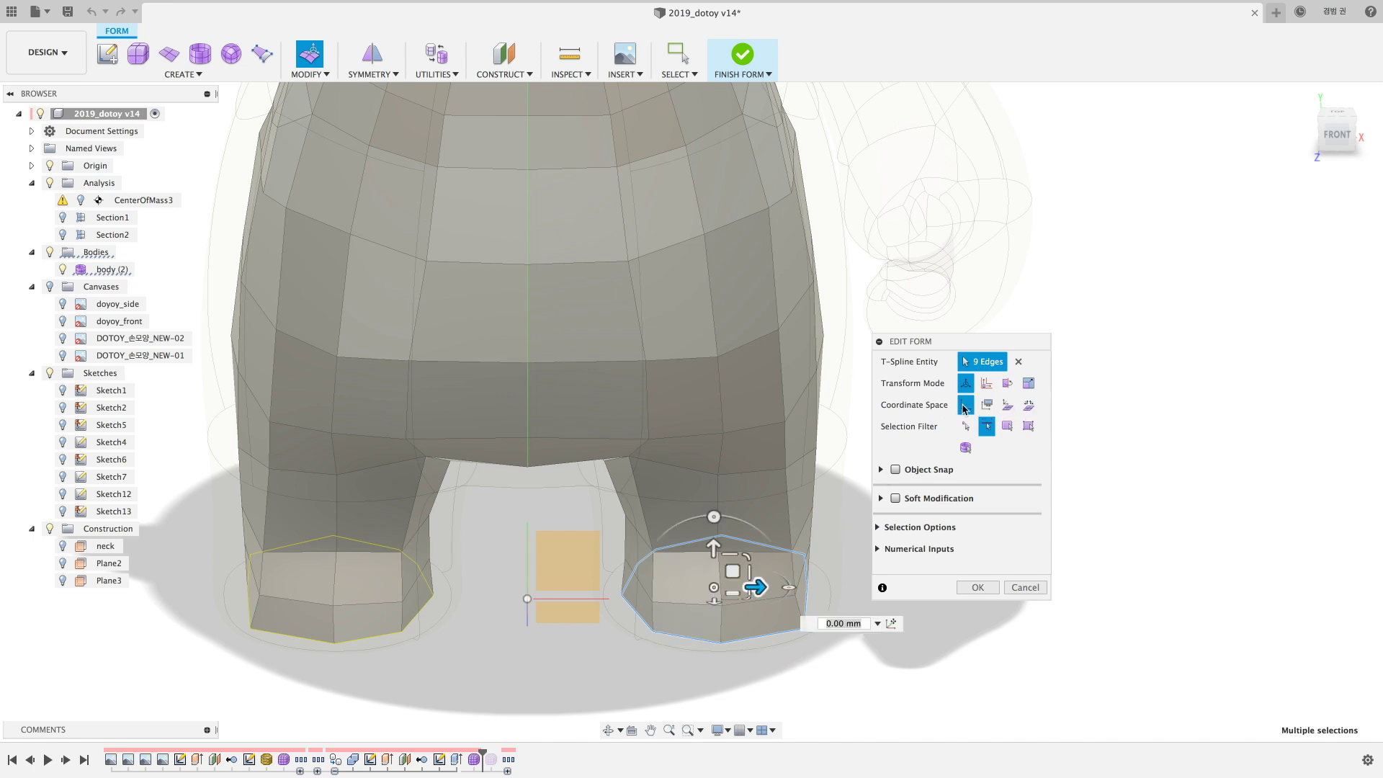
{"action": "middle_click_drag", "start_coordinate": [757, 662], "coordinate": [763, 598], "text": "shift"}
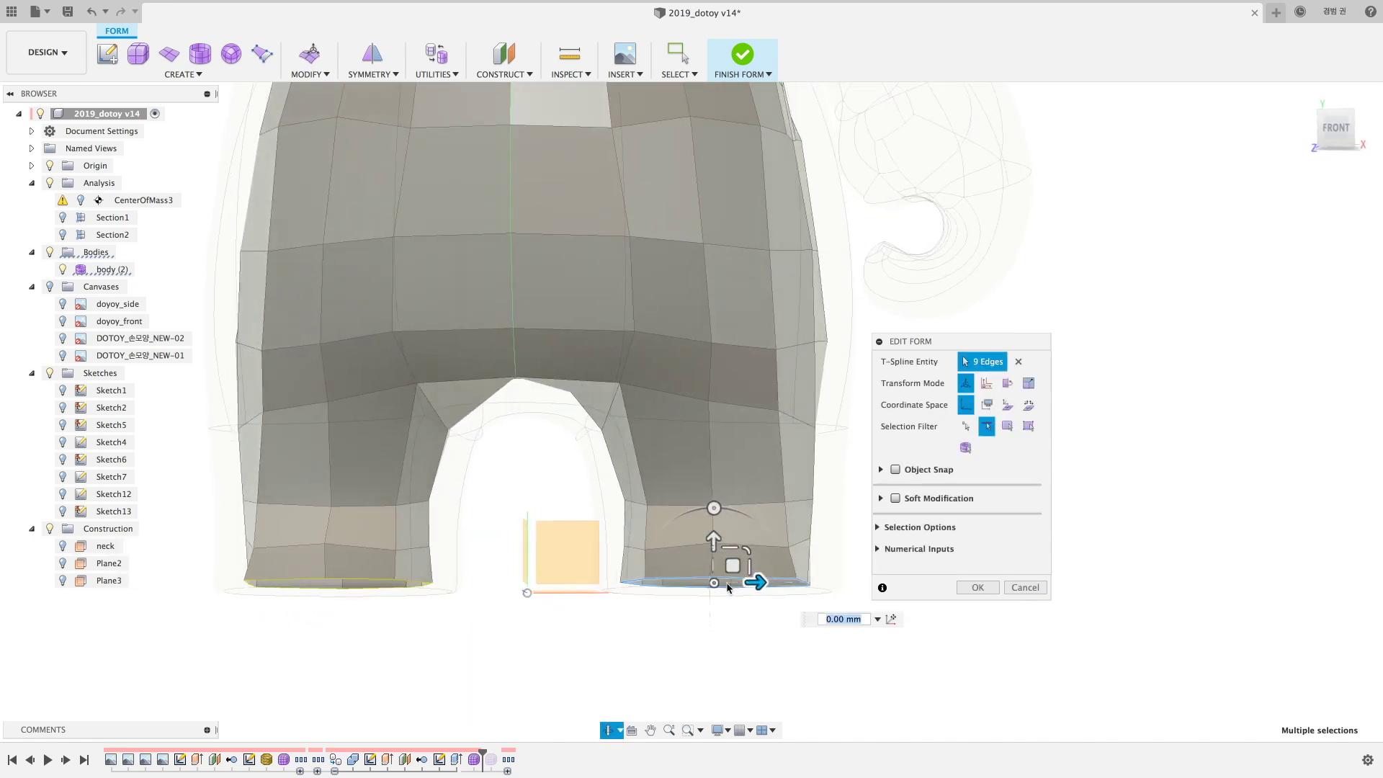
{"action": "left_click_drag", "start_coordinate": [713, 537], "coordinate": [713, 521]}
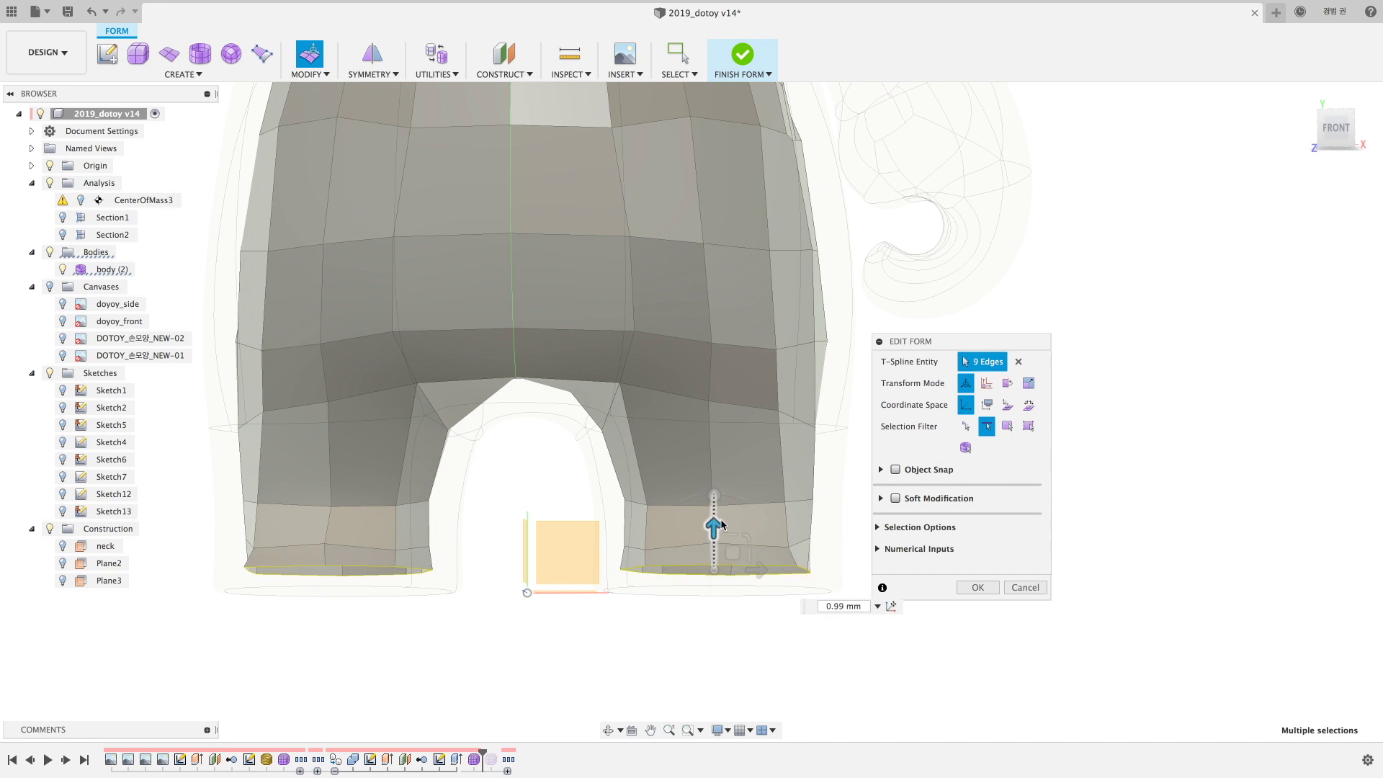
Inspect the neck, then switch to vertex selection and nudge one vertex upward.
{"action": "middle_click_drag", "start_coordinate": [660, 630], "coordinate": [932, 410], "text": "shift"}
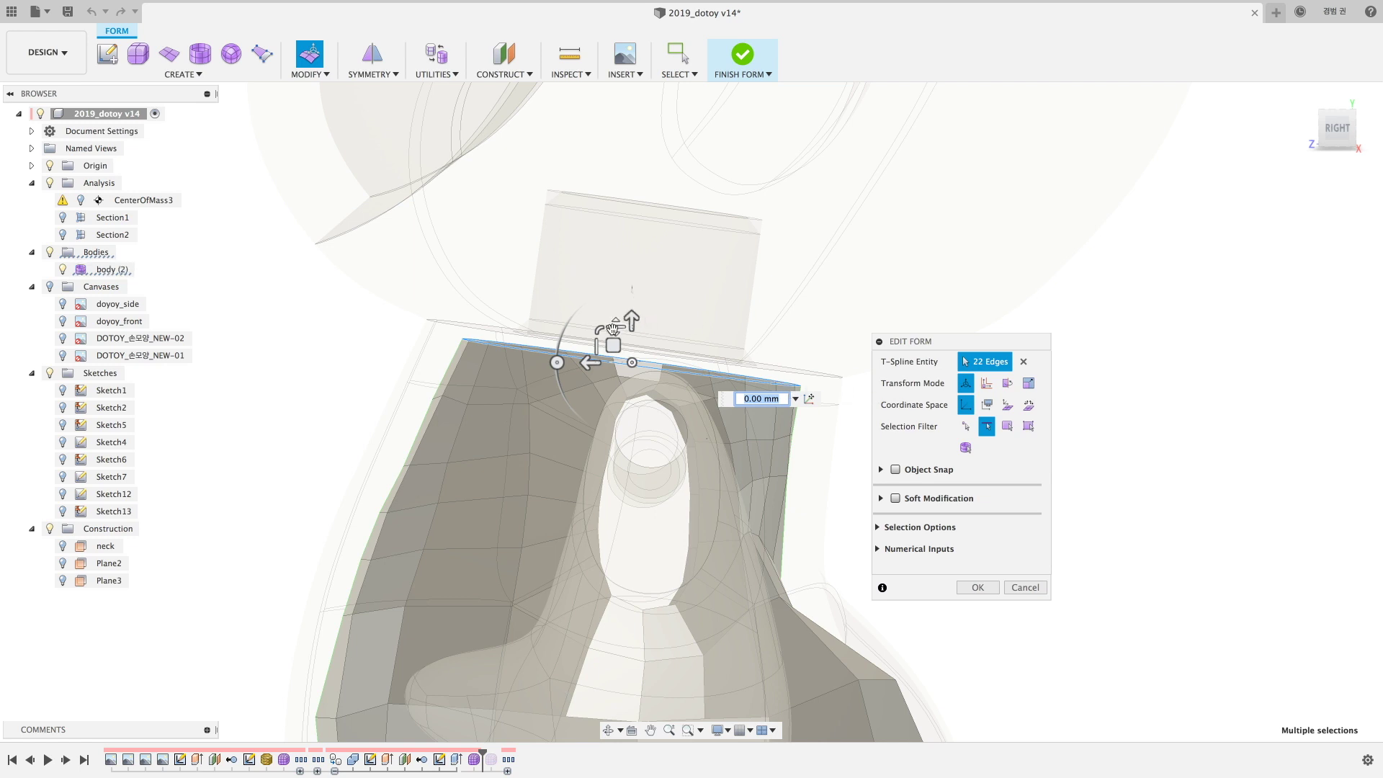
{"action": "mouse_move", "coordinate": [613, 329]}
{"action": "middle_mouse_down", "text": "shift"}
{"action": "mouse_move", "coordinate": [463, 456]}
{"action": "mouse_move", "coordinate": [445, 452]}
{"action": "middle_mouse_up", "text": "shift"}
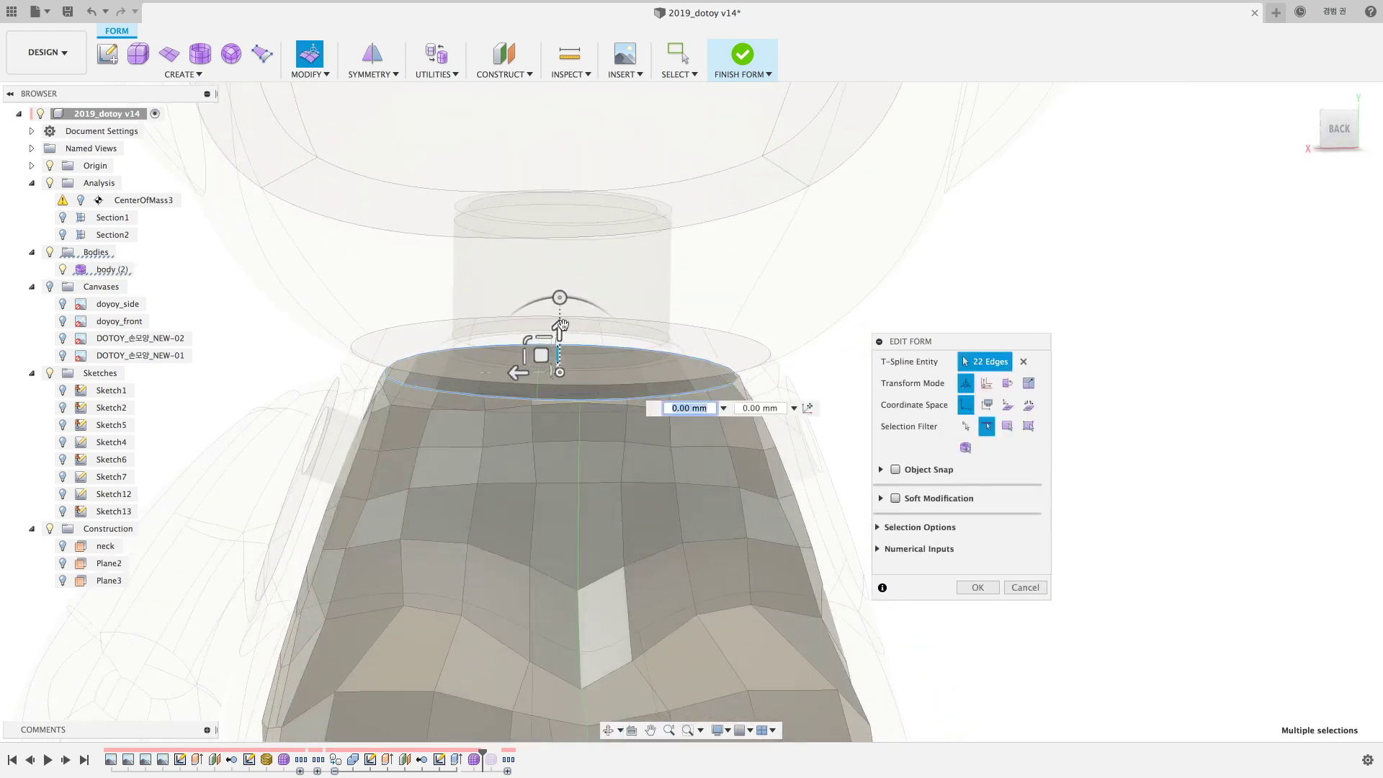
{"action": "key", "text": "Escape"}
{"action": "middle_click_drag", "start_coordinate": [561, 324], "coordinate": [922, 568], "text": "shift"}
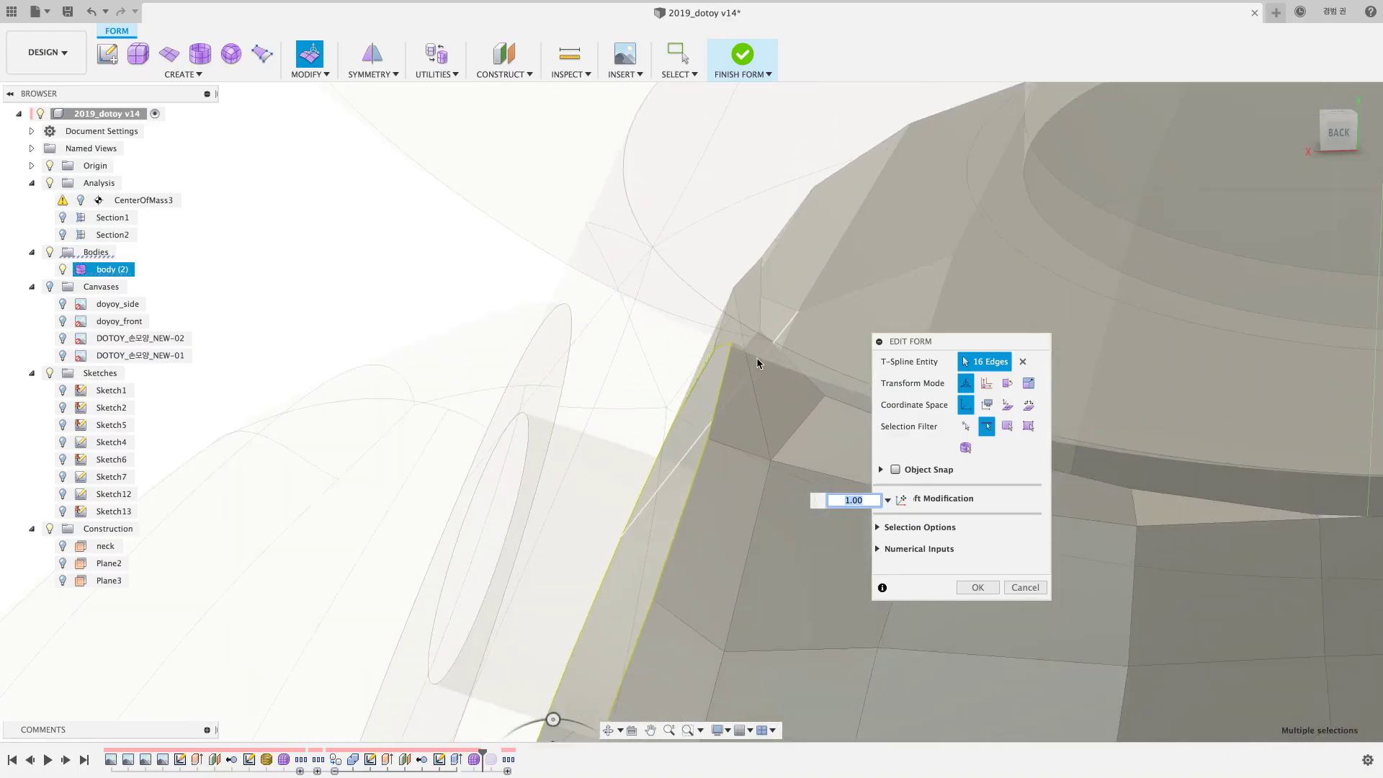
{"action": "left_click", "coordinate": [965, 425]}
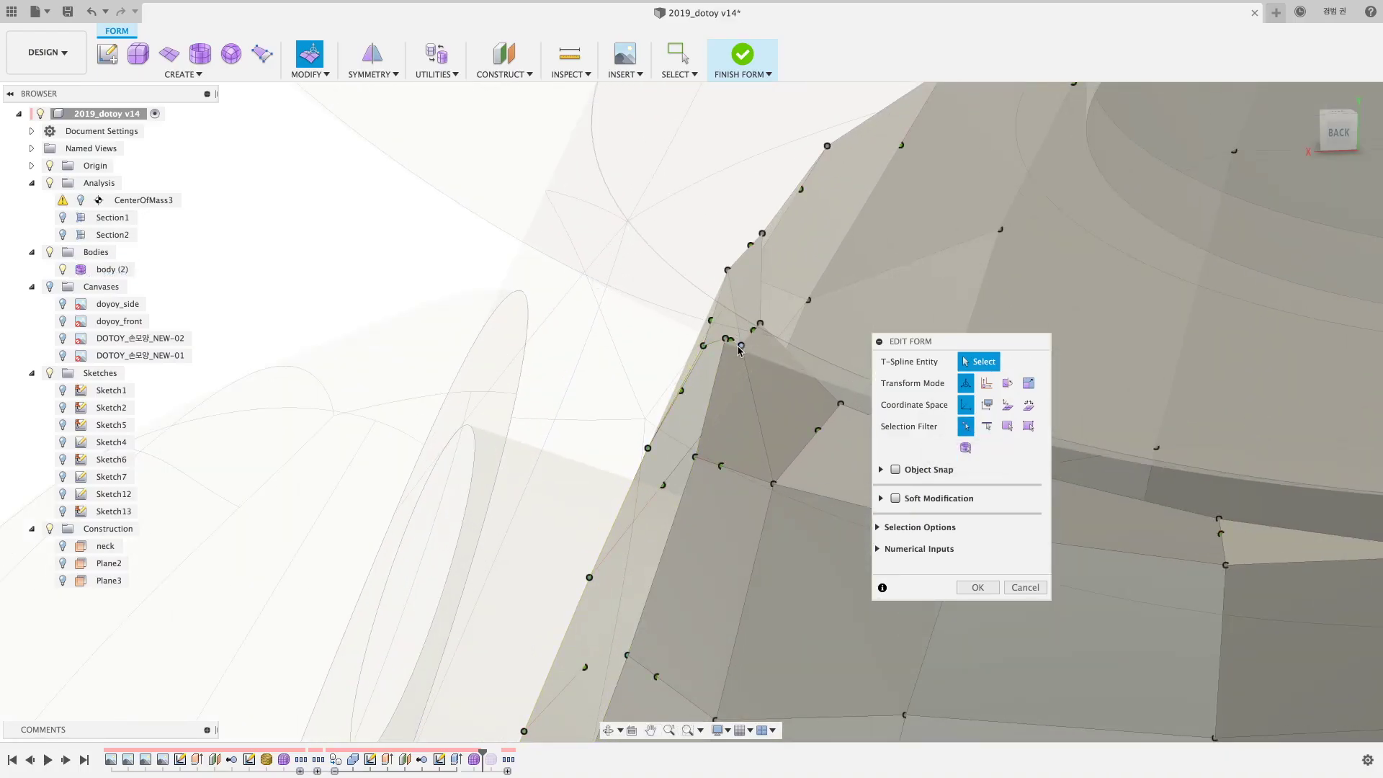
{"action": "left_click_drag", "start_coordinate": [740, 350], "coordinate": [730, 312]}
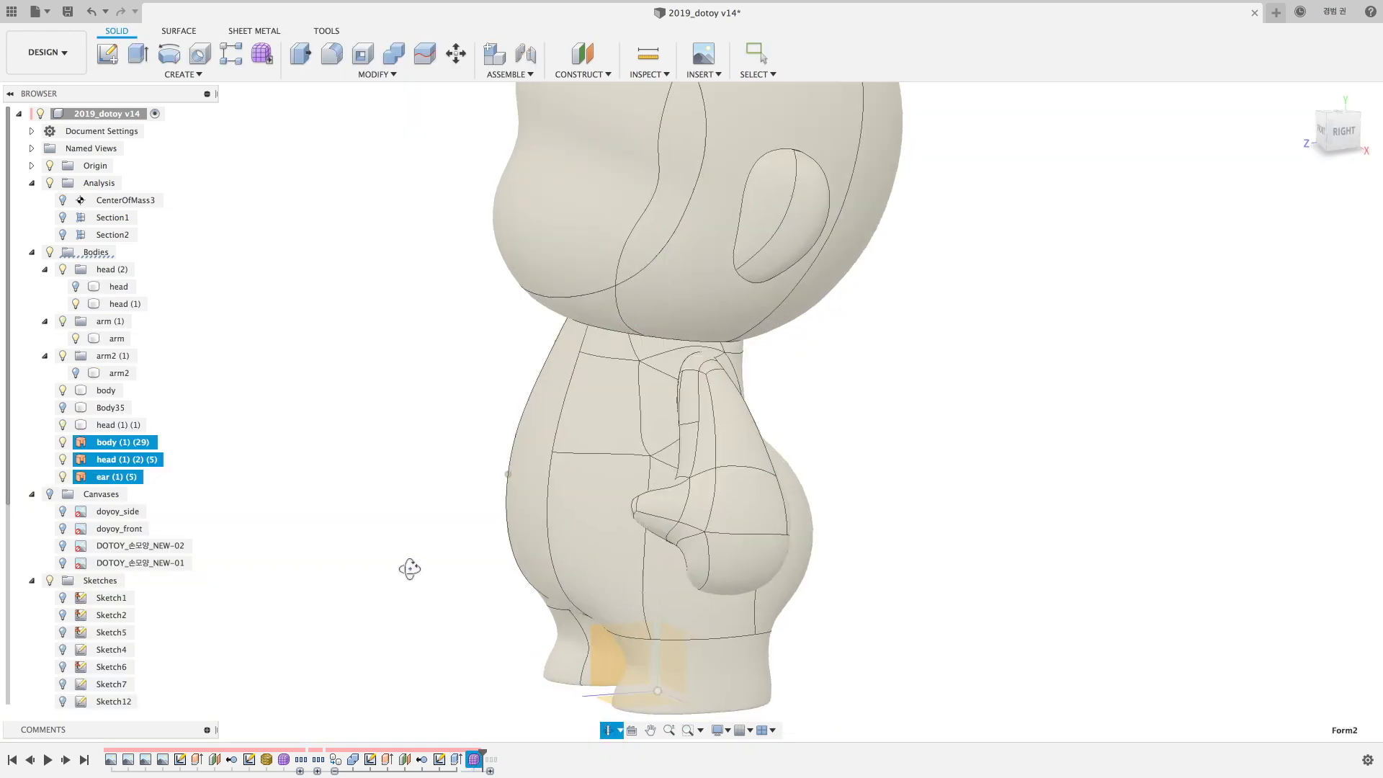
Zoom out and reopen the Form feature for editing.
{"action": "scroll", "coordinate": [420, 547], "scroll_direction": "down", "scroll_amount": 2}
{"action": "scroll", "coordinate": [419, 547], "scroll_direction": "down", "scroll_amount": 5}
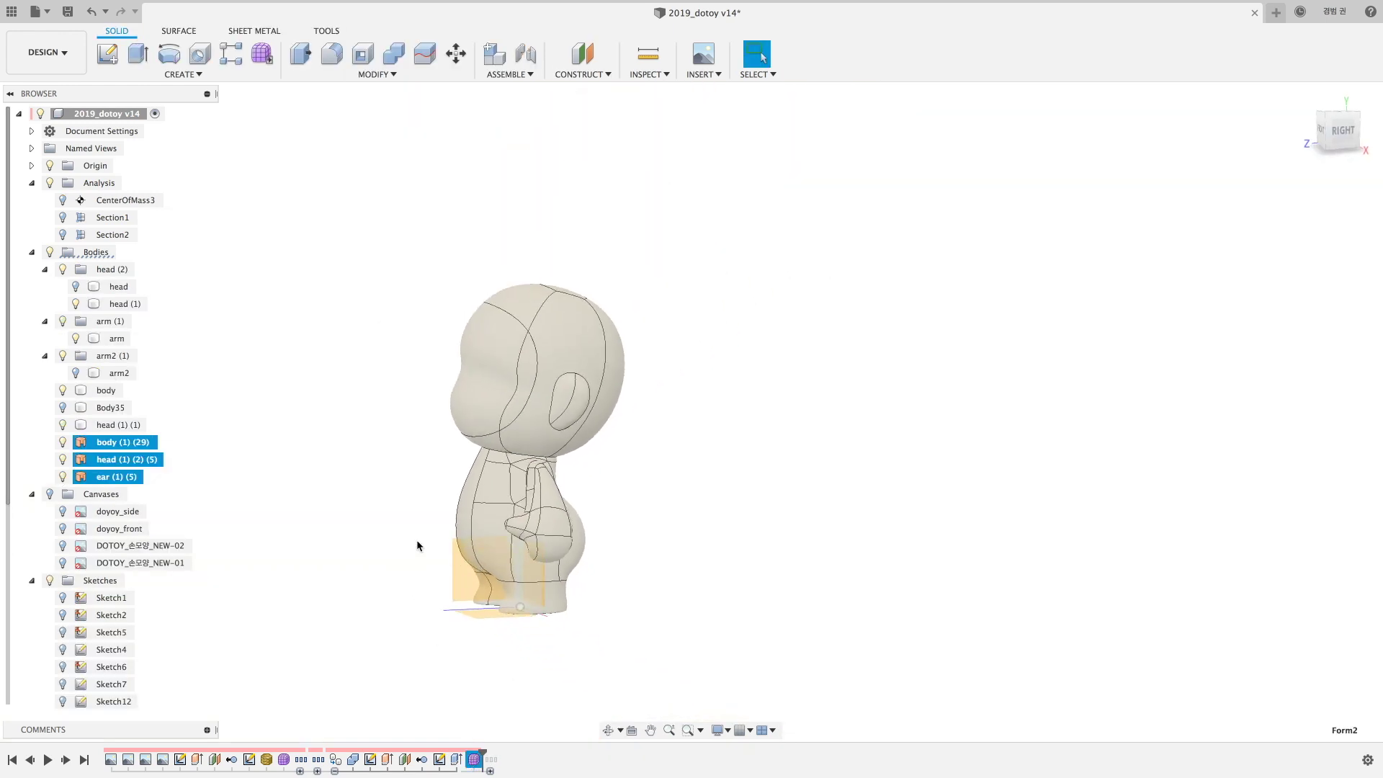
{"action": "right_click", "coordinate": [475, 763]}
{"action": "left_click", "coordinate": [497, 629]}
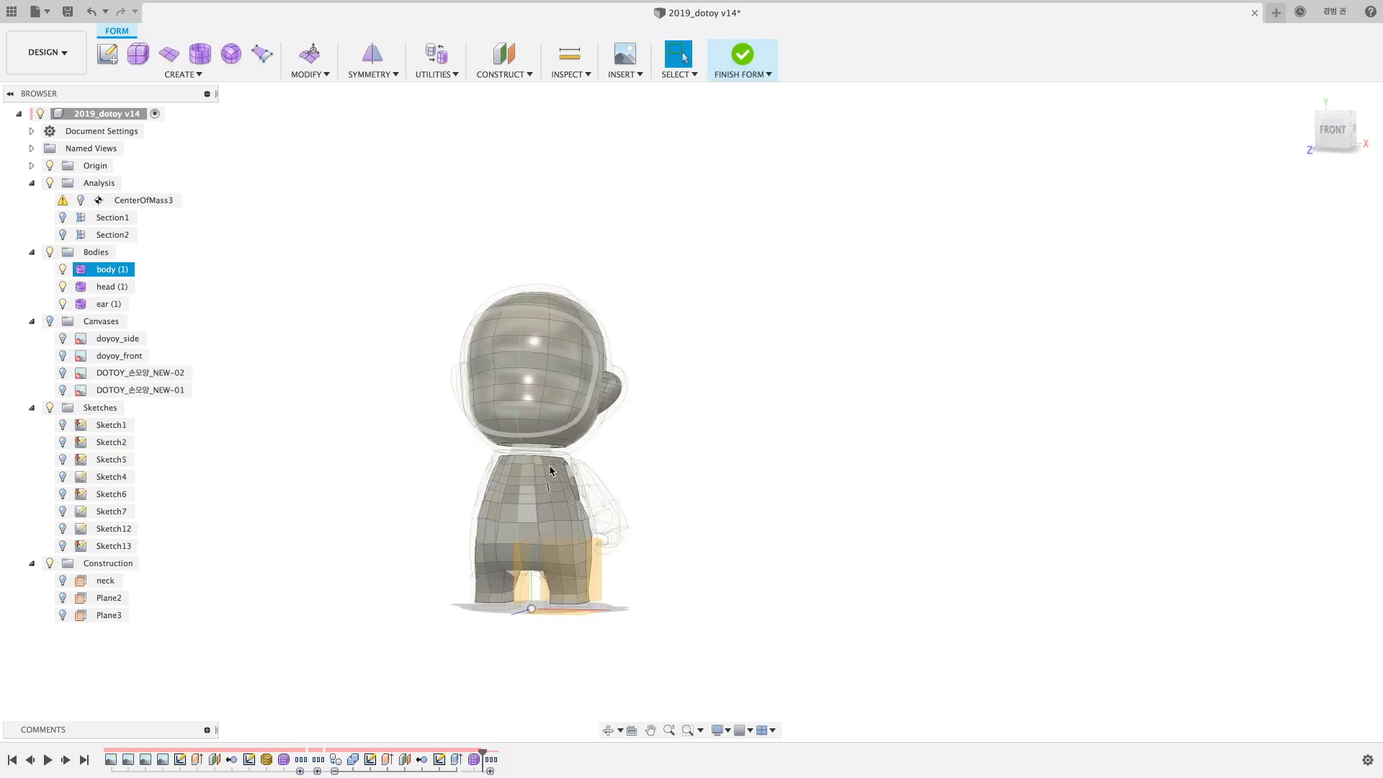
Inspect the figure, finish the form, and expand the timeline group to show its features.
{"action": "scroll", "coordinate": [628, 490], "scroll_direction": "up", "scroll_amount": 2}
{"action": "scroll", "coordinate": [576, 468], "scroll_direction": "up", "scroll_amount": 5}
{"action": "mouse_move", "coordinate": [577, 468]}
{"action": "middle_mouse_down"}
{"action": "mouse_move", "coordinate": [733, 535]}
{"action": "mouse_move", "coordinate": [663, 325]}
{"action": "middle_mouse_up"}
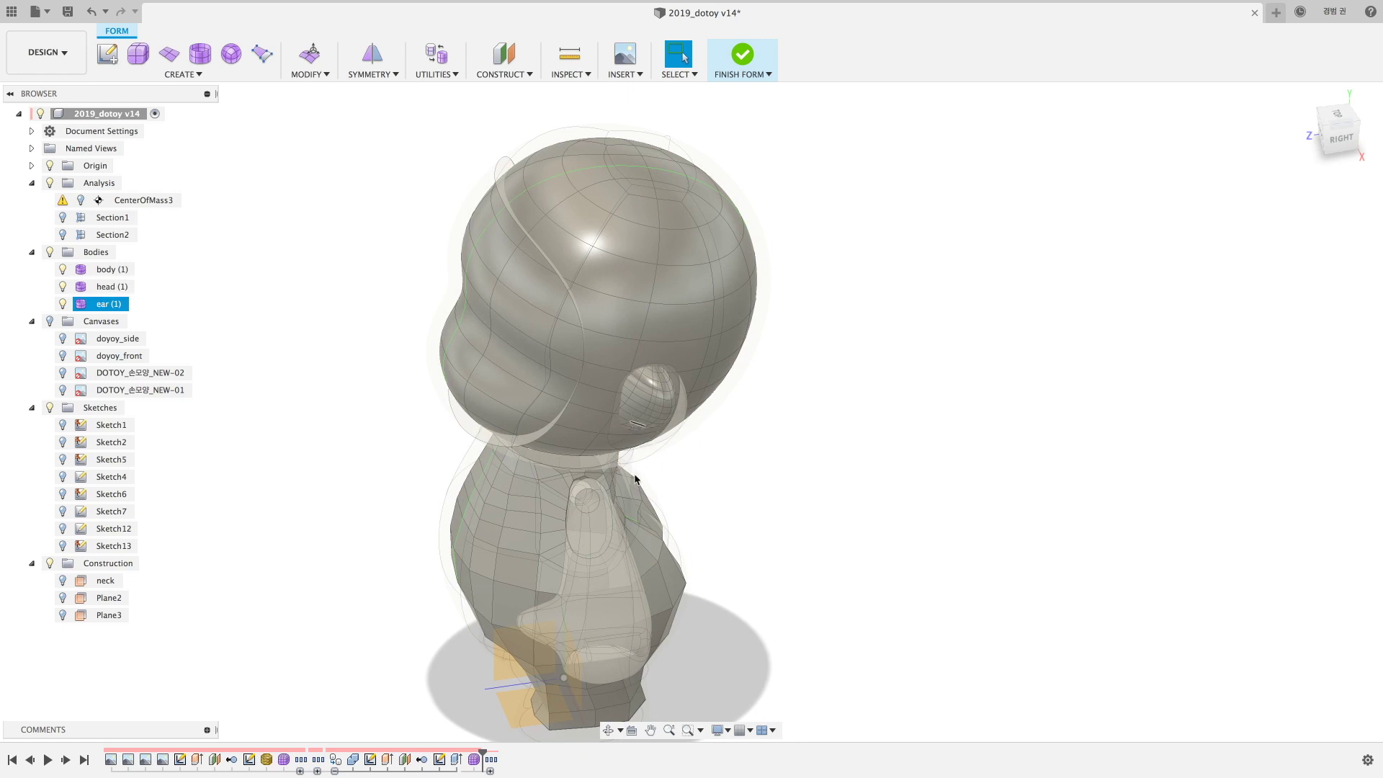
{"action": "mouse_move", "coordinate": [633, 478]}
{"action": "middle_mouse_down", "text": "shift"}
{"action": "mouse_move", "coordinate": [685, 515]}
{"action": "mouse_move", "coordinate": [716, 485]}
{"action": "mouse_move", "coordinate": [657, 539]}
{"action": "mouse_move", "coordinate": [715, 431]}
{"action": "middle_mouse_up", "text": "shift"}
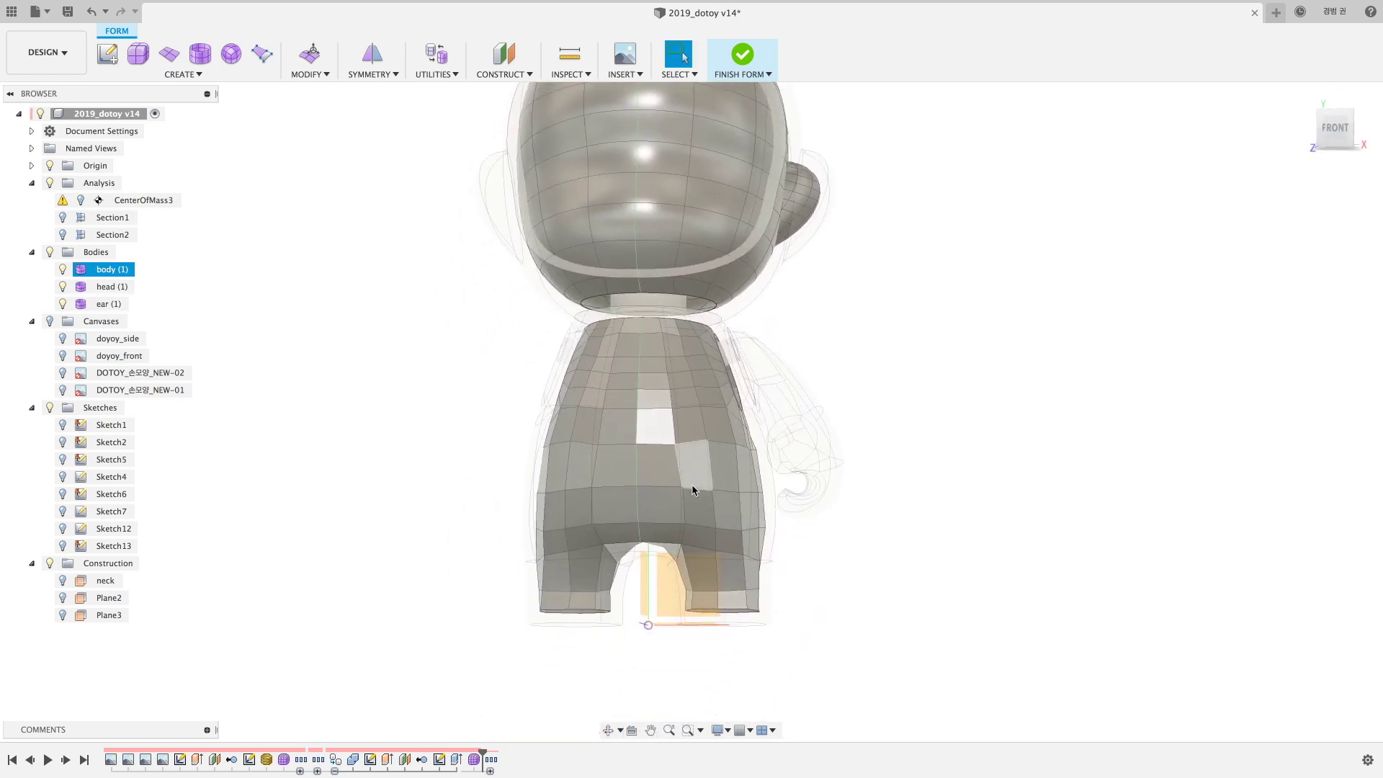
{"action": "left_click", "coordinate": [741, 57]}
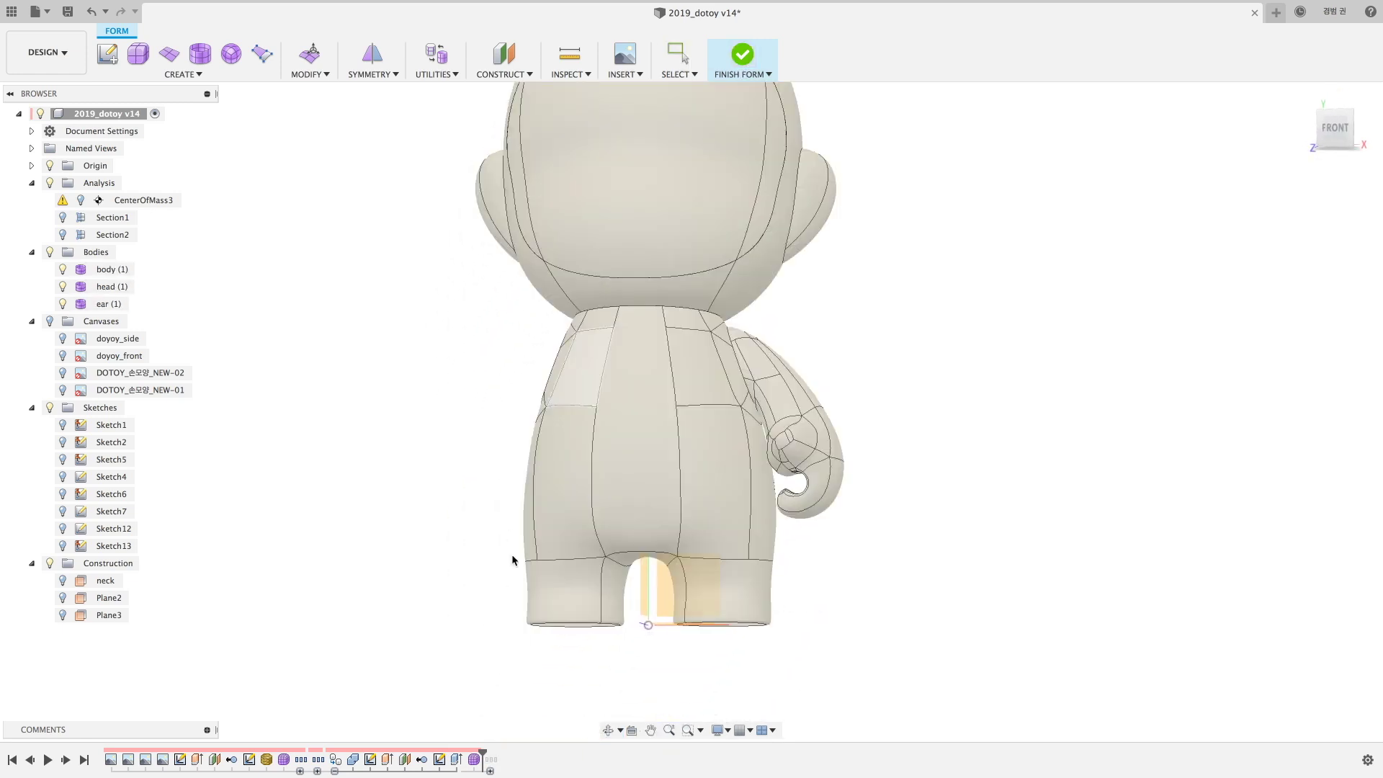
{"action": "left_click", "coordinate": [491, 770]}
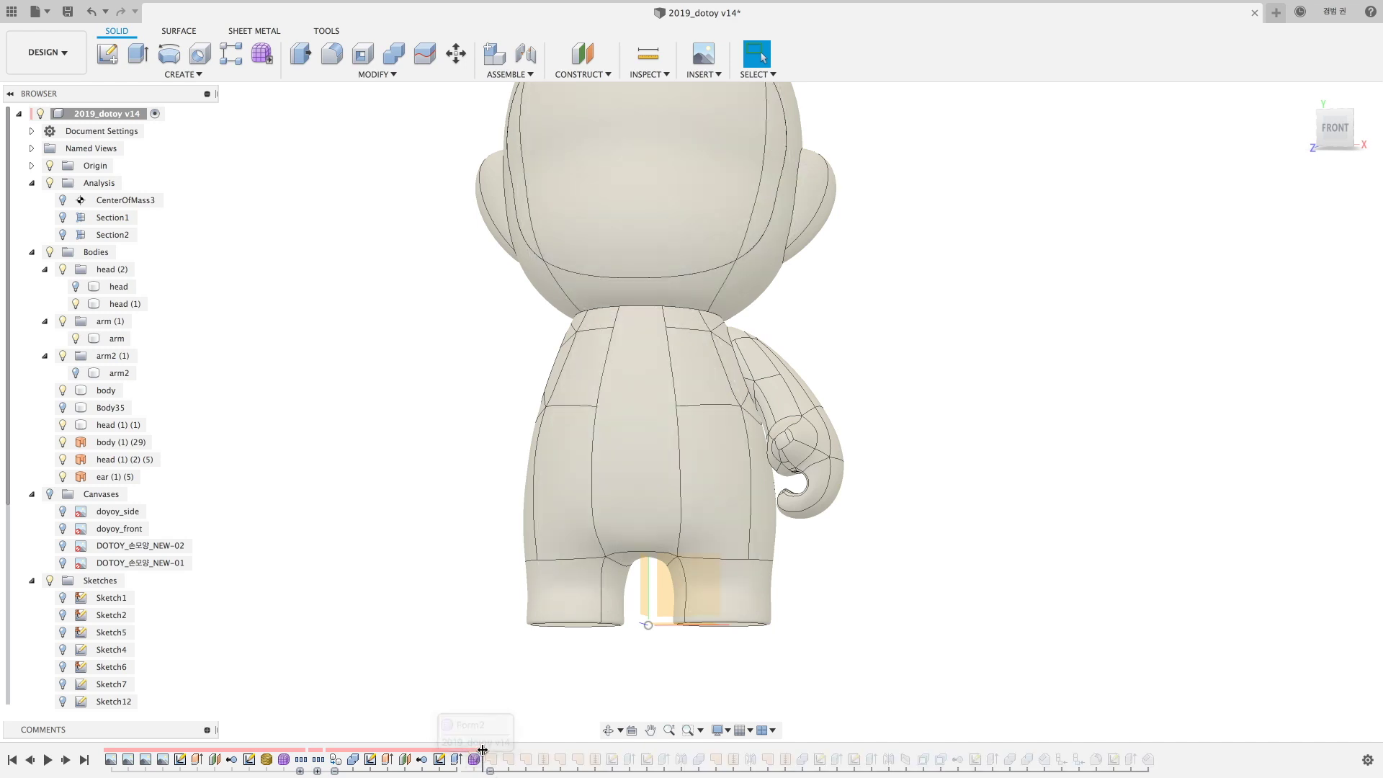
Roll the history forward to the body with its neck cylinder.
{"action": "left_click_drag", "start_coordinate": [517, 751], "coordinate": [605, 751]}
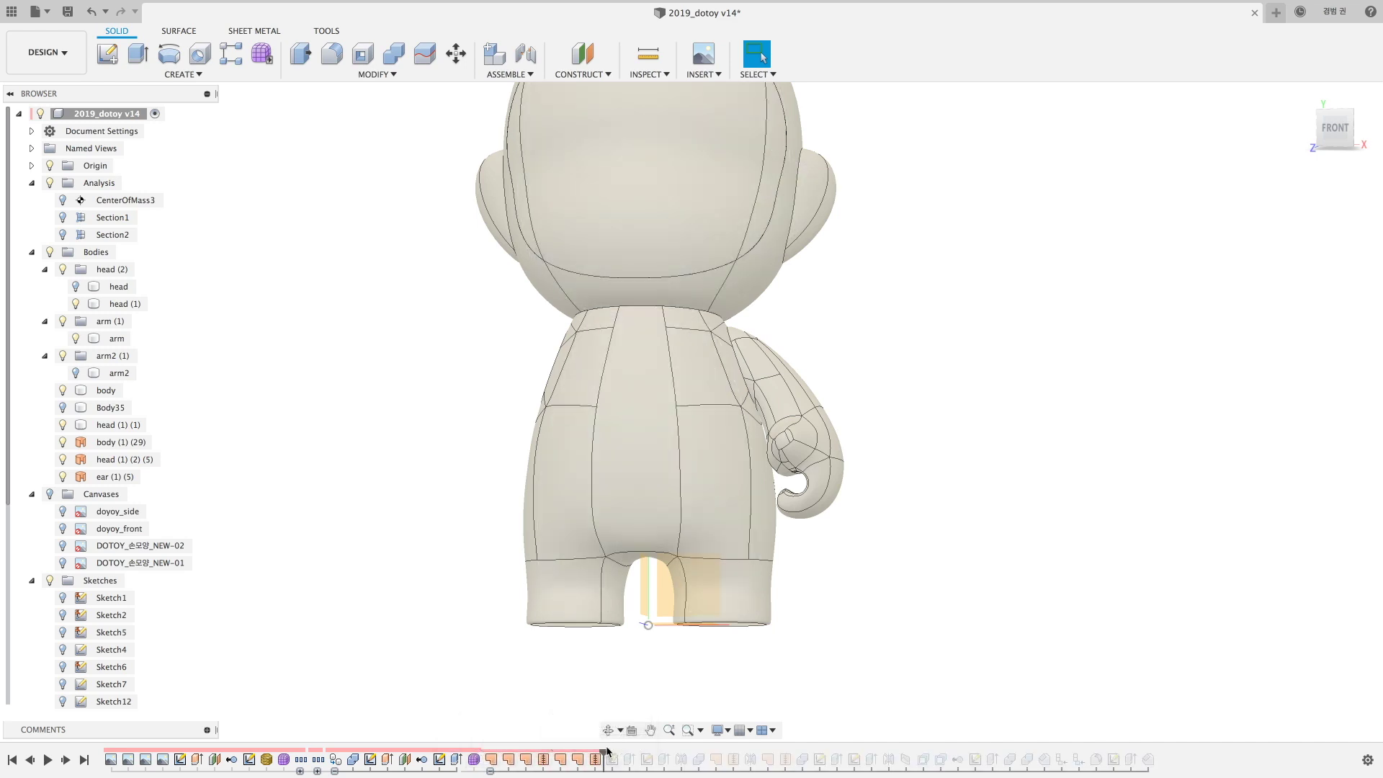
{"action": "middle_click_drag", "start_coordinate": [507, 650], "coordinate": [182, 519], "text": "shift"}
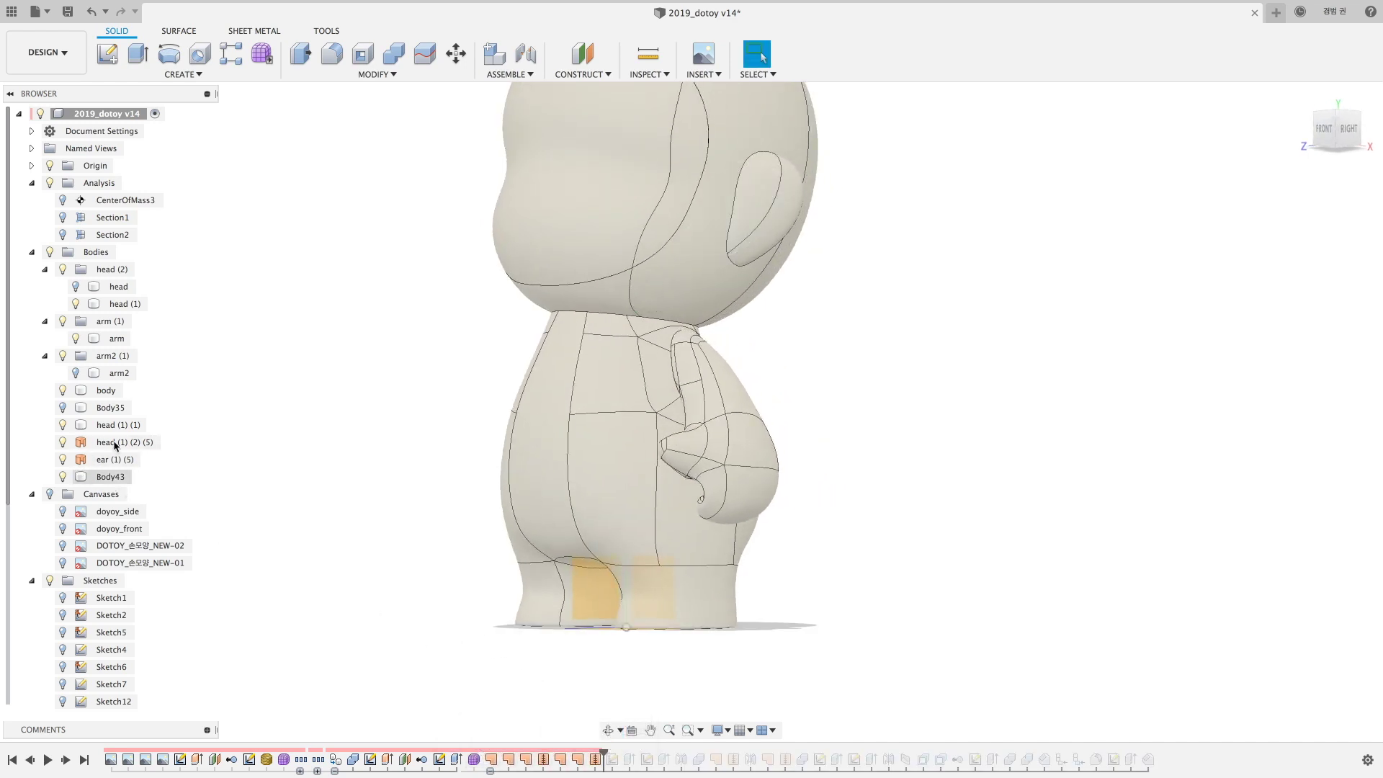
{"action": "left_click_drag", "start_coordinate": [607, 758], "coordinate": [637, 758]}
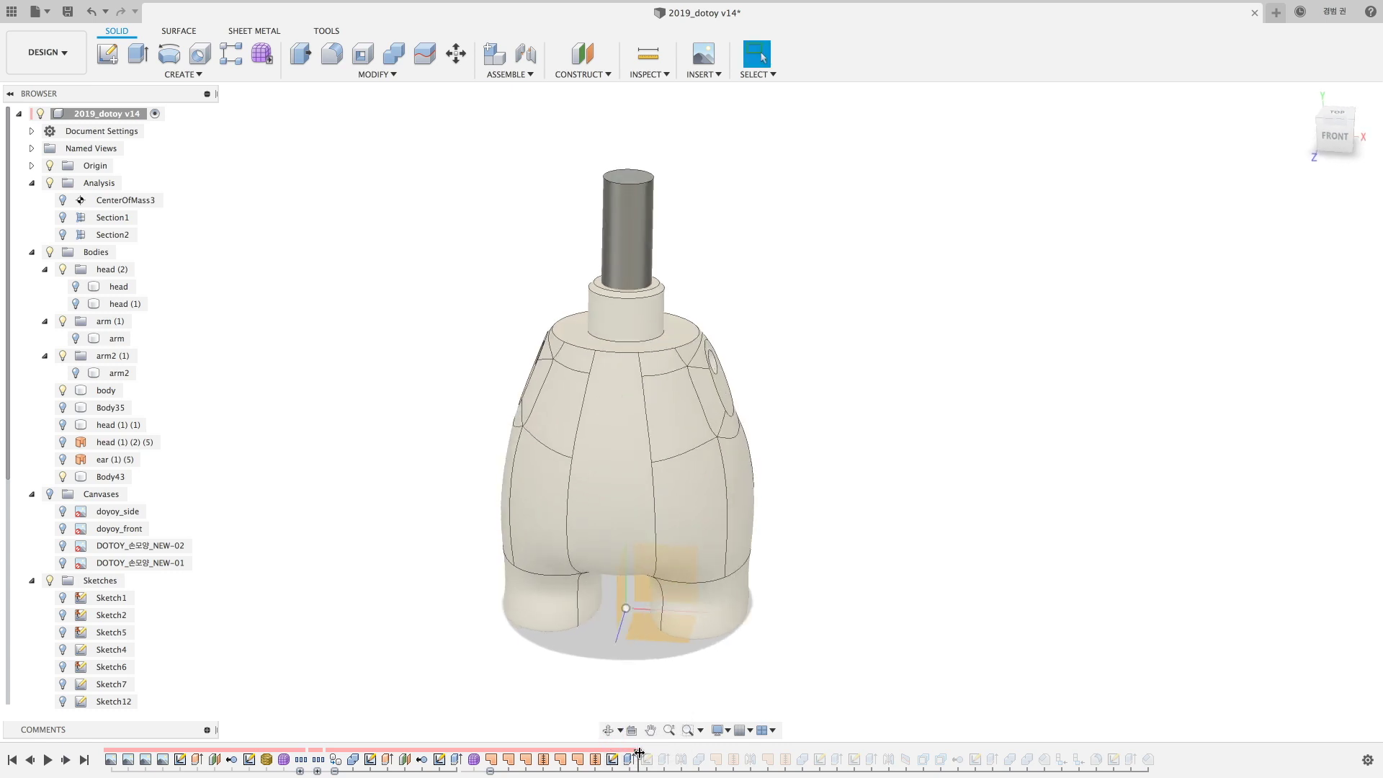
{"action": "left_click_drag", "start_coordinate": [639, 752], "coordinate": [686, 757]}
{"action": "middle_click_drag", "start_coordinate": [861, 553], "coordinate": [780, 538], "text": "shift"}
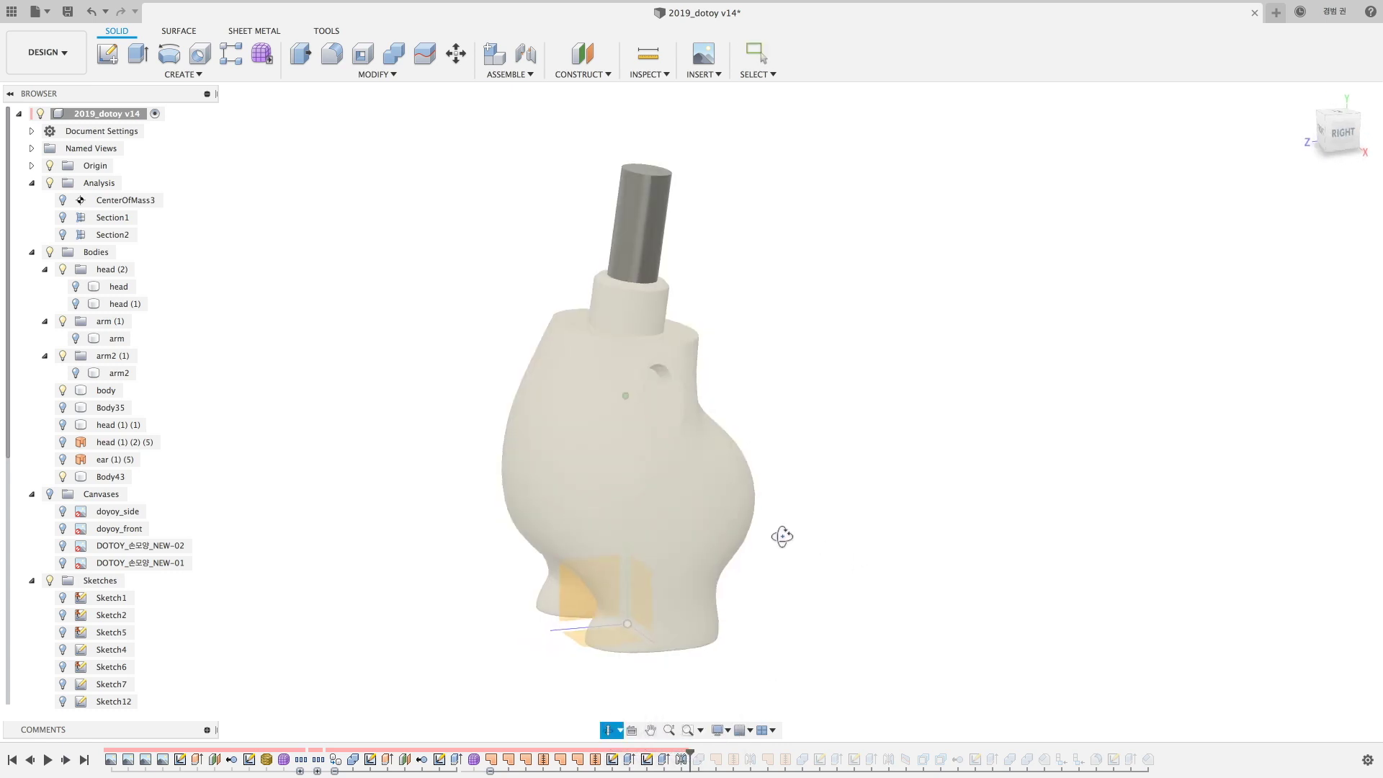
Turn on Section1 to see the hollow shell, then advance to the ear bodies.
{"action": "left_click", "coordinate": [62, 218]}
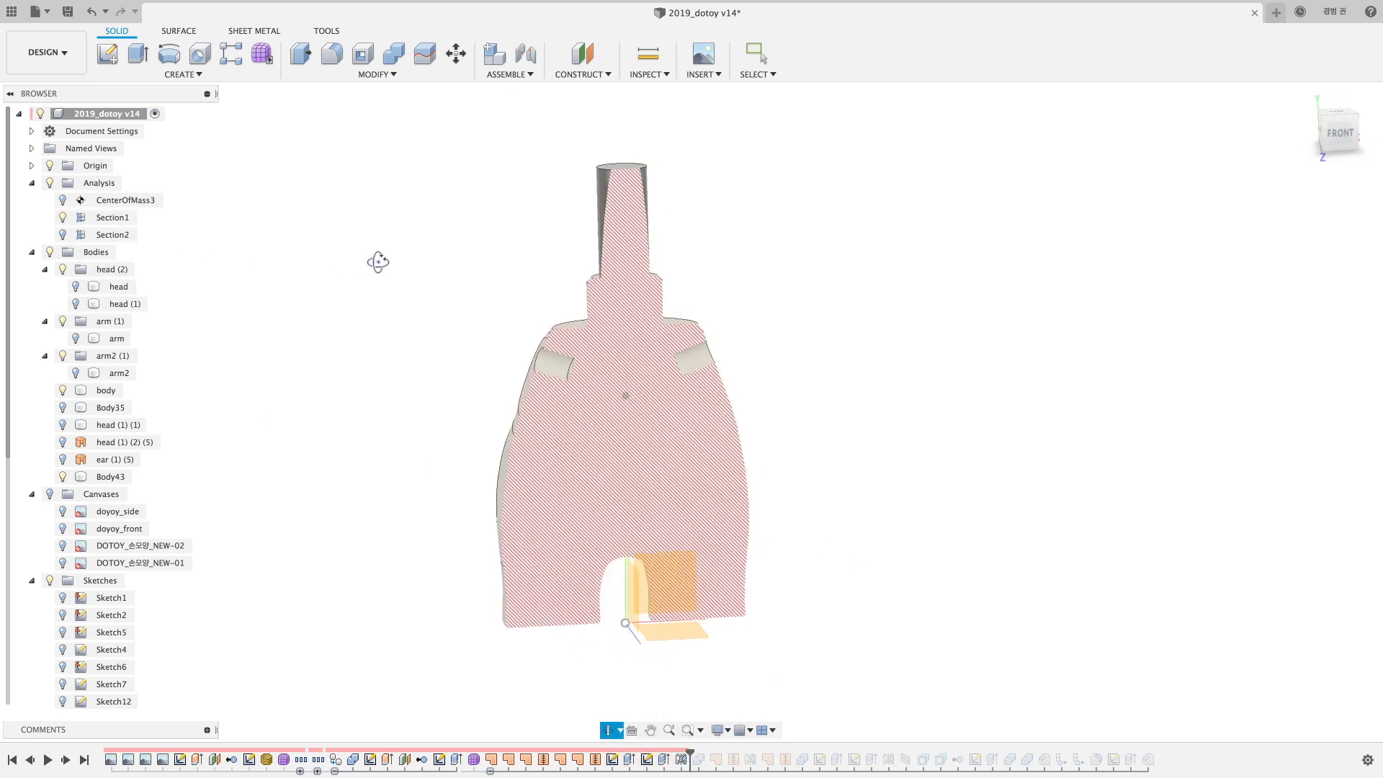
{"action": "left_click_drag", "start_coordinate": [690, 754], "coordinate": [706, 756]}
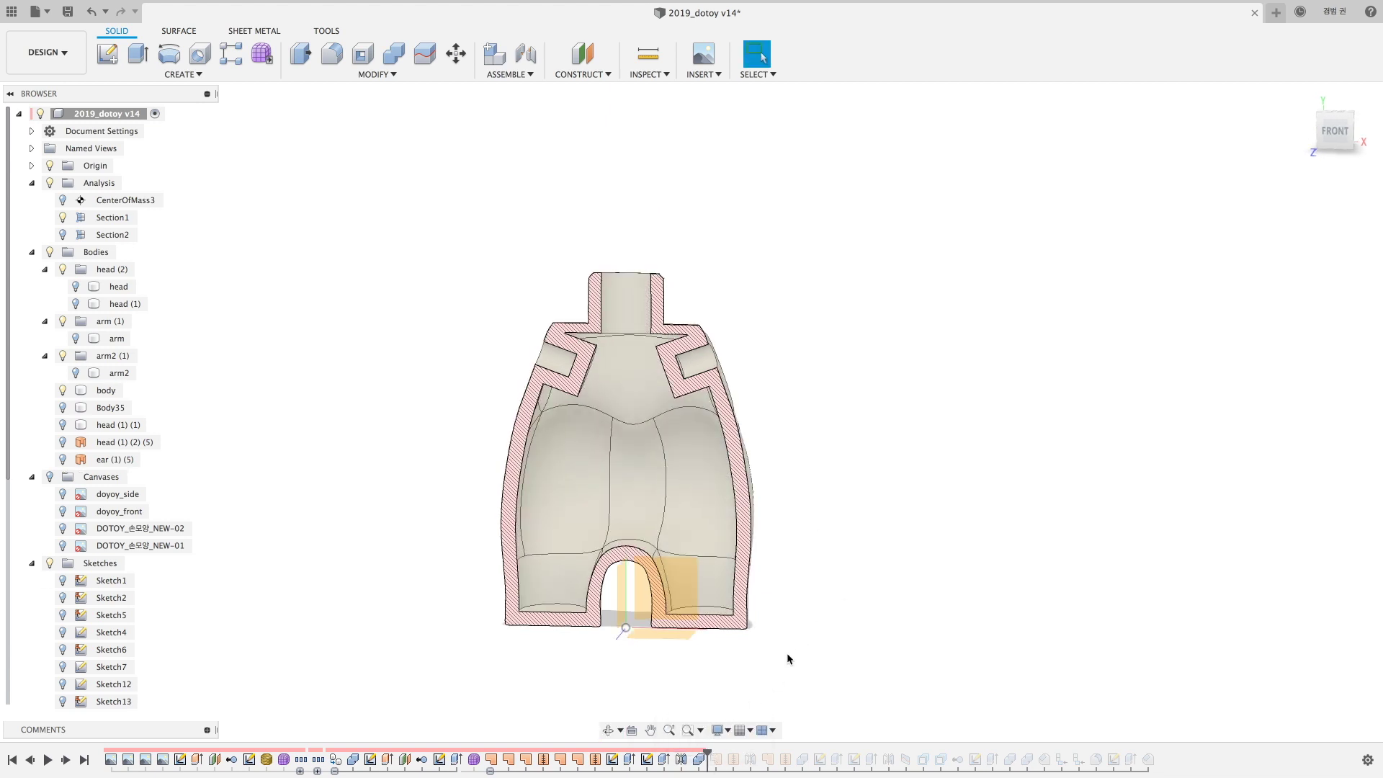
{"action": "middle_click_drag", "start_coordinate": [787, 659], "coordinate": [758, 674], "text": "shift"}
{"action": "left_click_drag", "start_coordinate": [708, 752], "coordinate": [792, 754]}
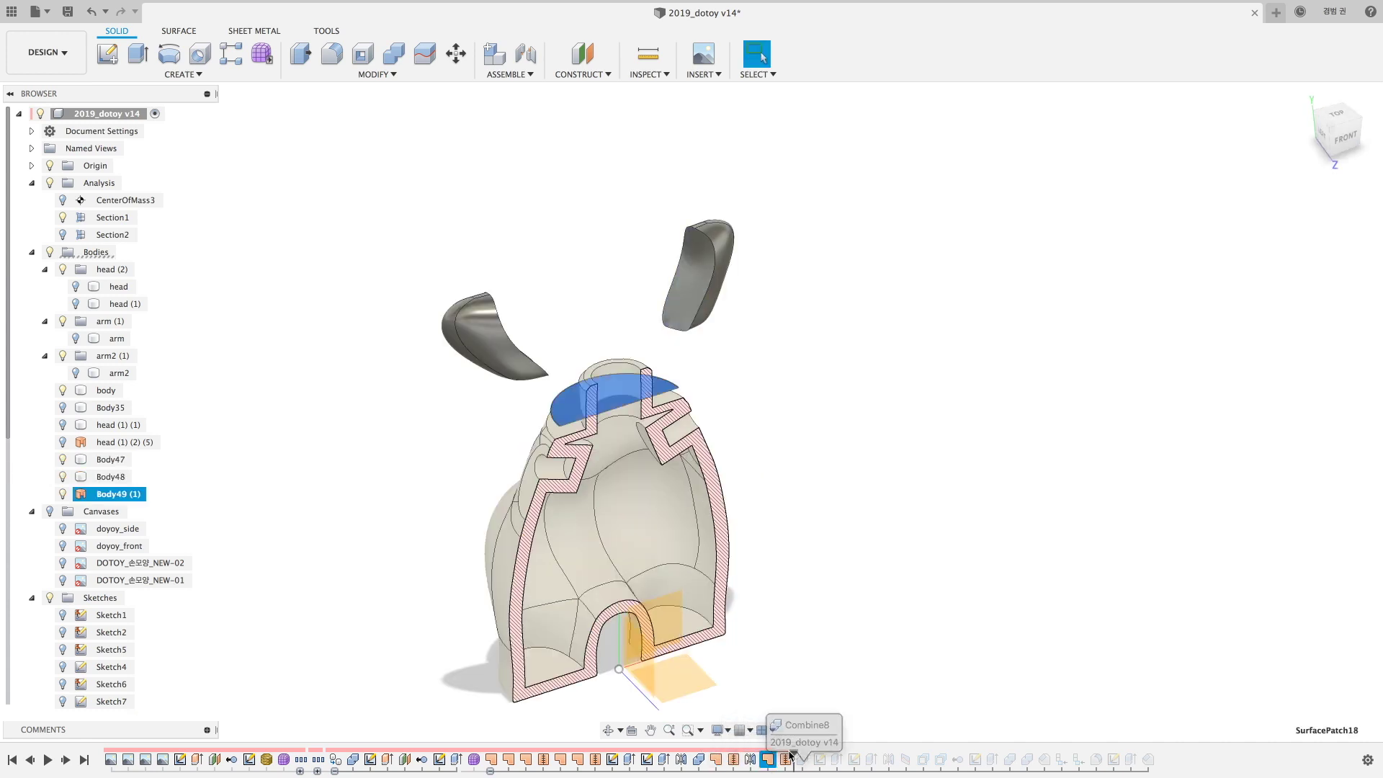
Roll the history past Combine8 and Extrude10, selecting Body50 to view the separated head.
{"action": "mouse_move", "coordinate": [353, 504]}
{"action": "middle_mouse_down", "text": "shift"}
{"action": "mouse_move", "coordinate": [293, 452]}
{"action": "mouse_move", "coordinate": [425, 296]}
{"action": "middle_mouse_up", "text": "shift"}
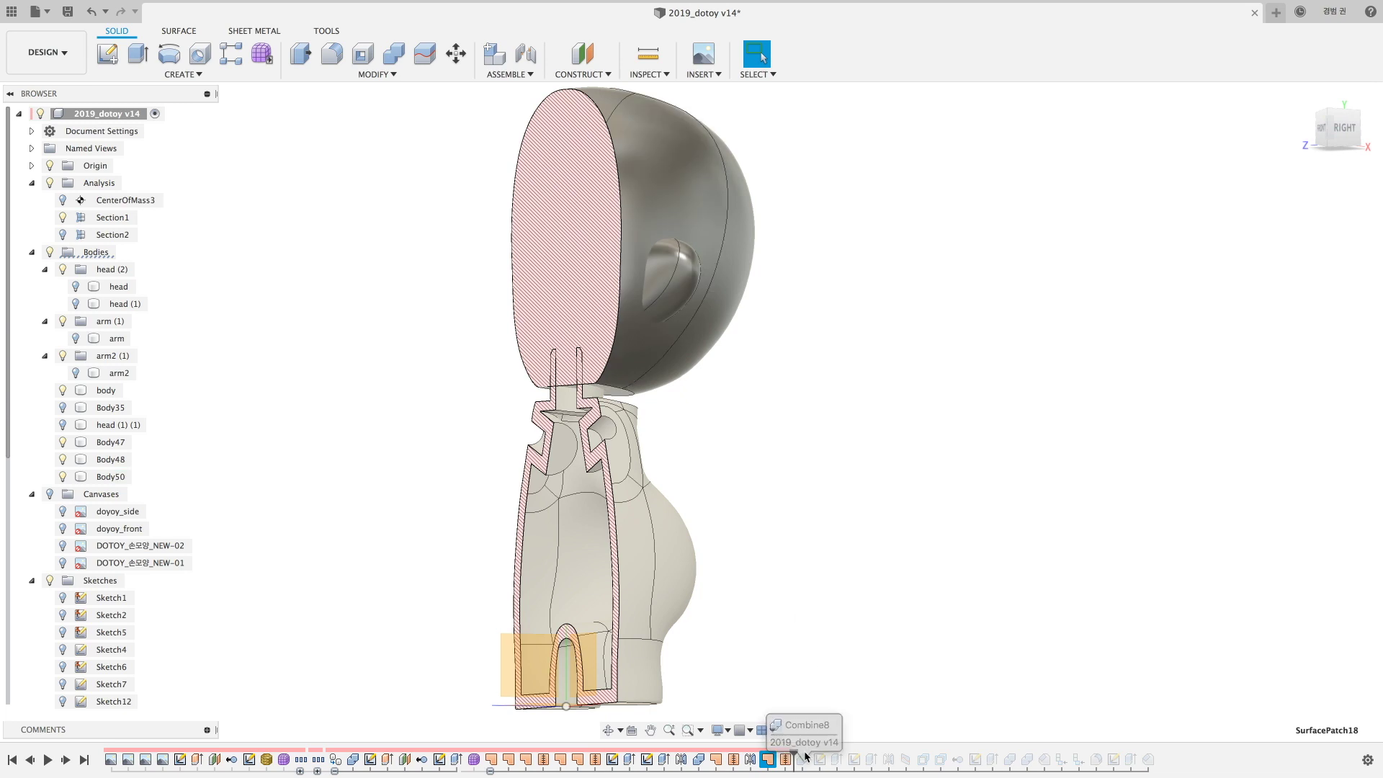
{"action": "left_click_drag", "start_coordinate": [792, 751], "coordinate": [810, 753]}
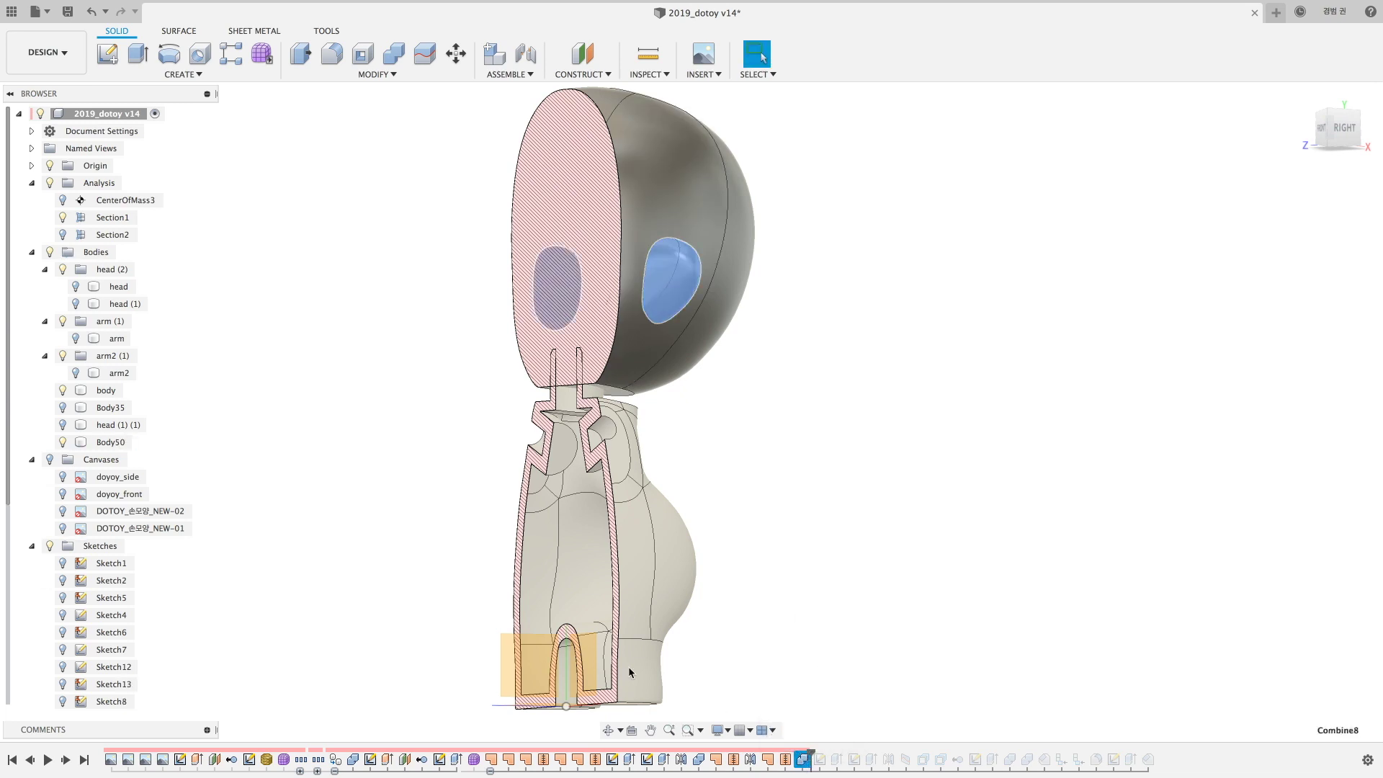
{"action": "left_click", "coordinate": [108, 441]}
{"action": "middle_click_drag", "start_coordinate": [421, 365], "coordinate": [303, 375], "text": "shift"}
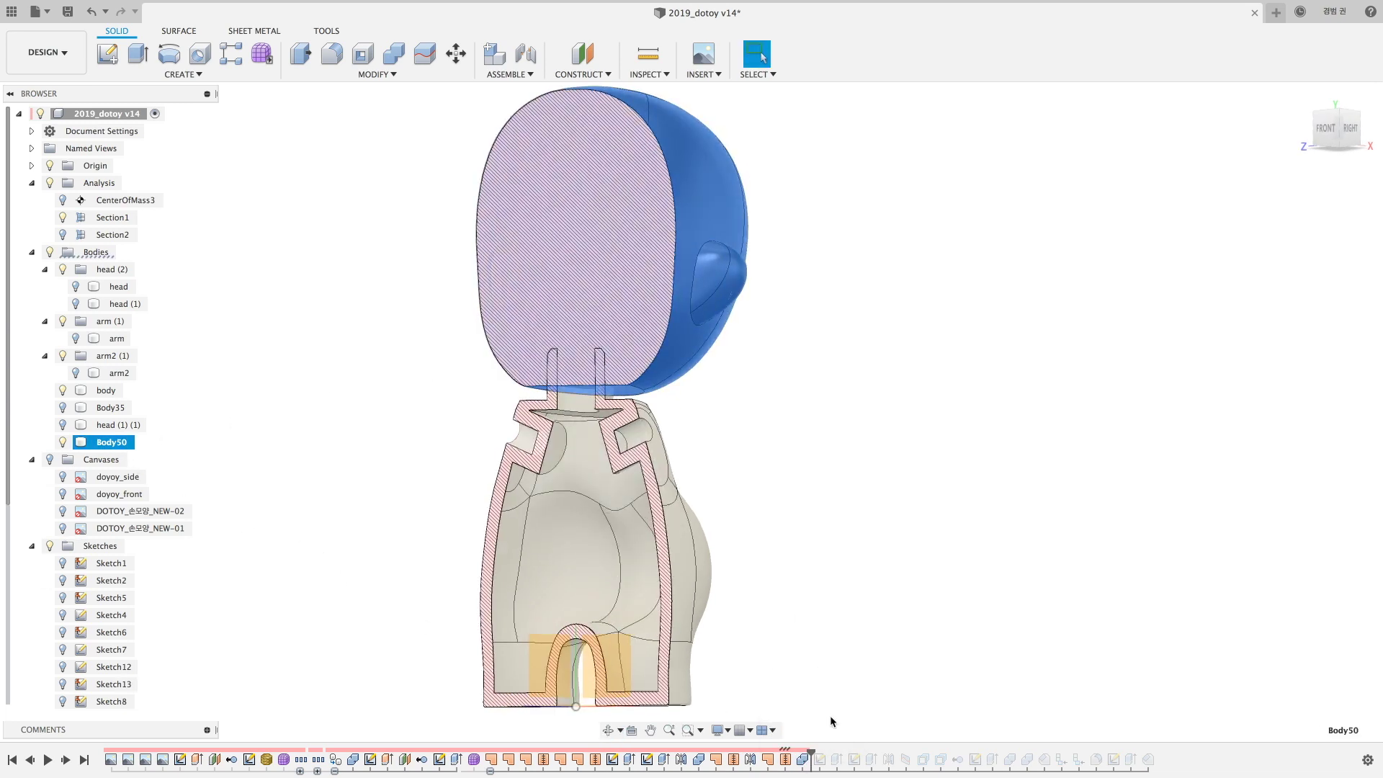
{"action": "left_click_drag", "start_coordinate": [810, 751], "coordinate": [878, 758]}
{"action": "mouse_move", "coordinate": [448, 441]}
{"action": "middle_mouse_down", "text": "shift"}
{"action": "mouse_move", "coordinate": [429, 473]}
{"action": "mouse_move", "coordinate": [328, 469]}
{"action": "mouse_move", "coordinate": [375, 461]}
{"action": "middle_mouse_up", "text": "shift"}
{"action": "left_click_drag", "start_coordinate": [880, 752], "coordinate": [949, 752]}
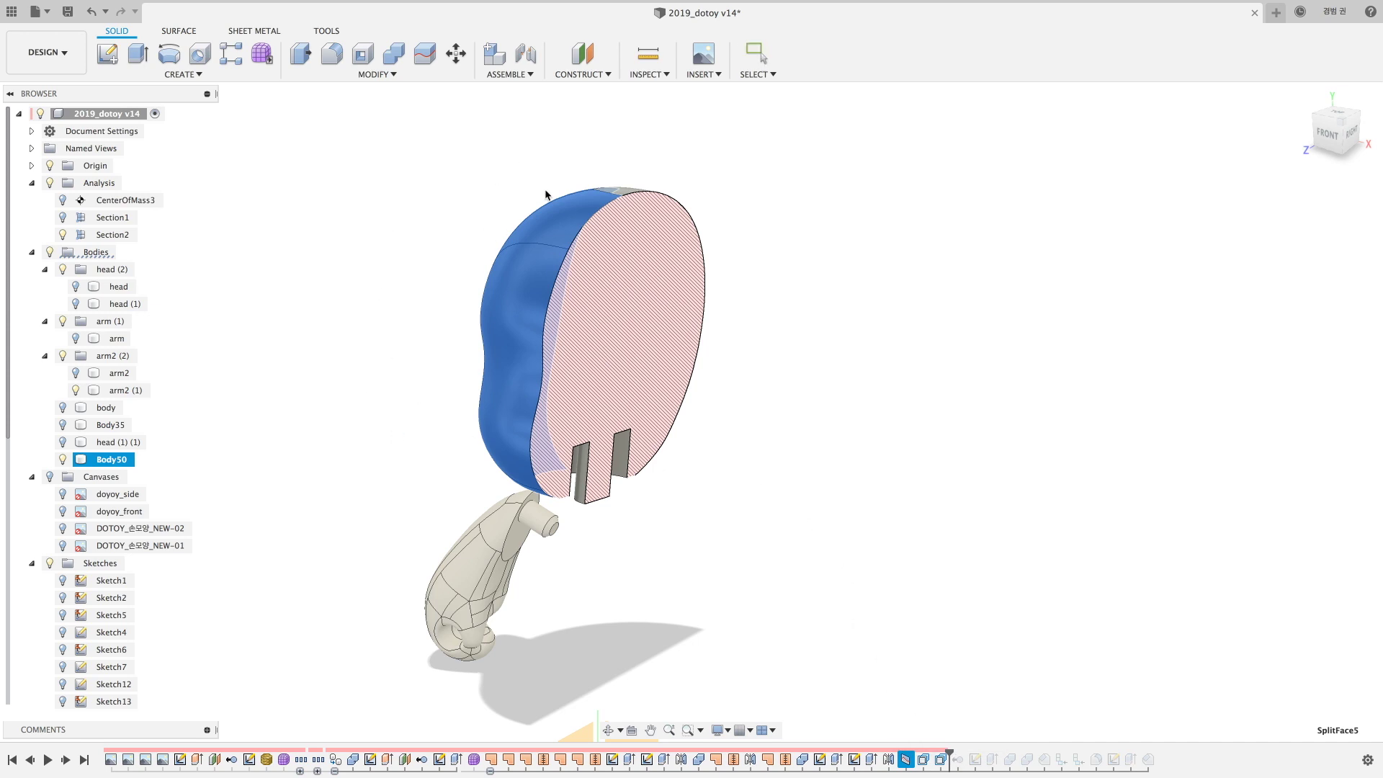
Advance the history past the next sketch and show the hidden head (1) (1) shell body.
{"action": "middle_click_drag", "start_coordinate": [917, 653], "coordinate": [922, 684], "text": "shift"}
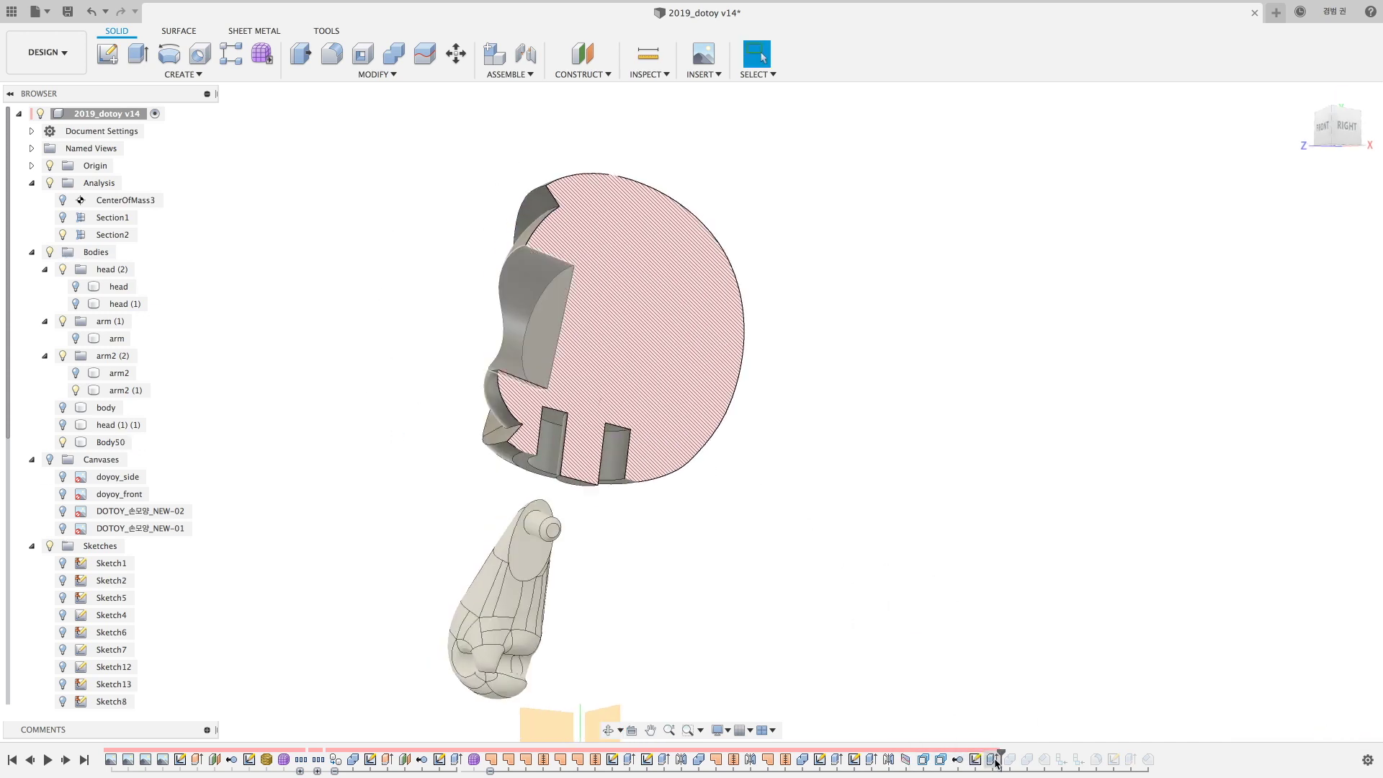
{"action": "left_click_drag", "start_coordinate": [949, 751], "coordinate": [1001, 752]}
{"action": "middle_click_drag", "start_coordinate": [262, 338], "coordinate": [75, 301], "text": "shift"}
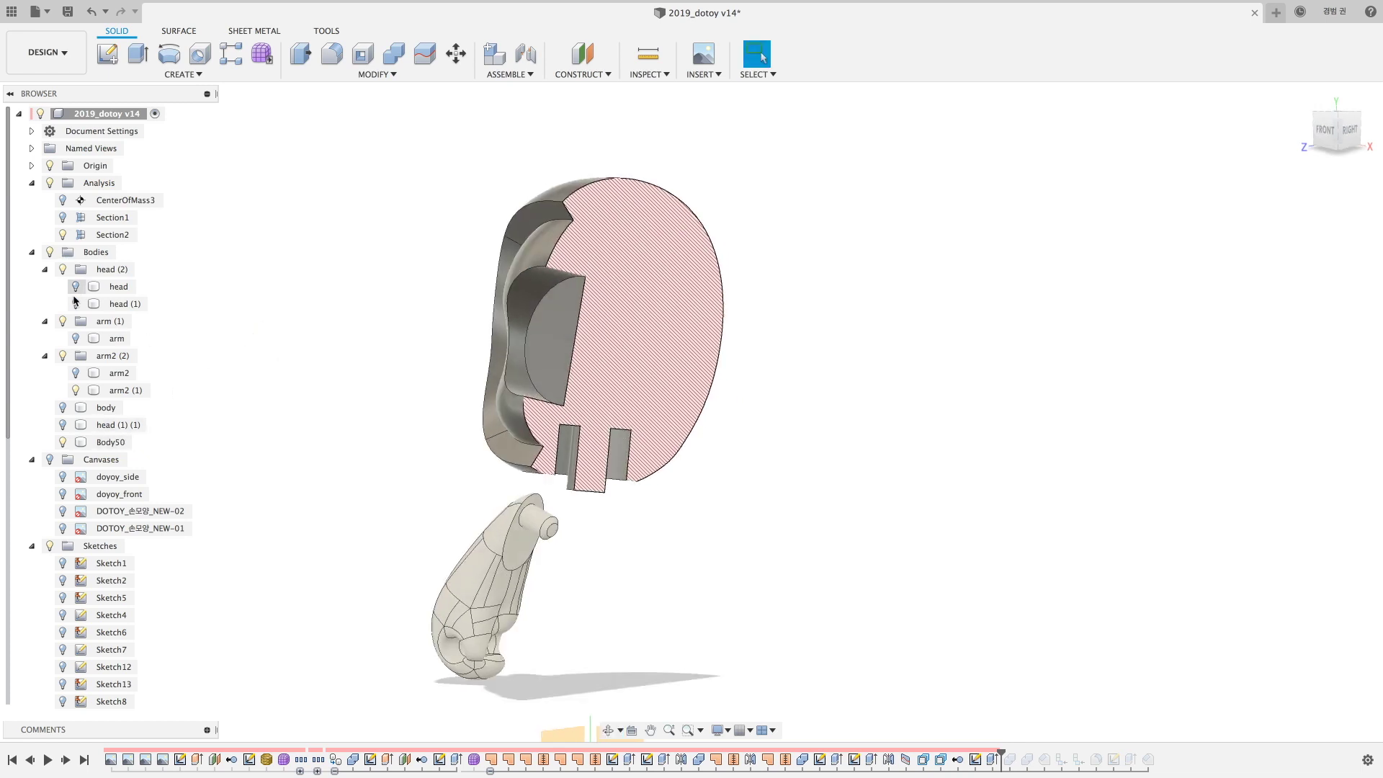
{"action": "left_click", "coordinate": [63, 424]}
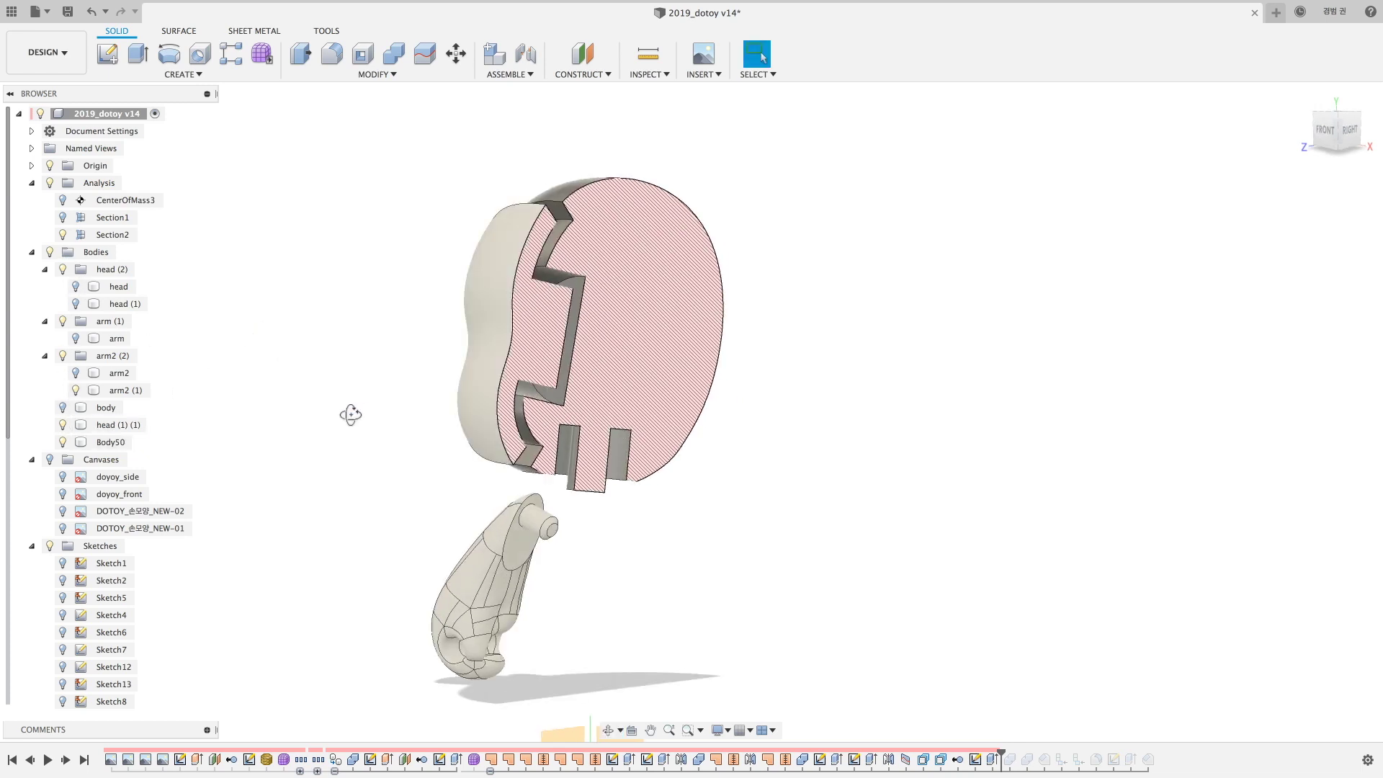
{"action": "middle_click_drag", "start_coordinate": [351, 414], "coordinate": [446, 418], "text": "shift"}
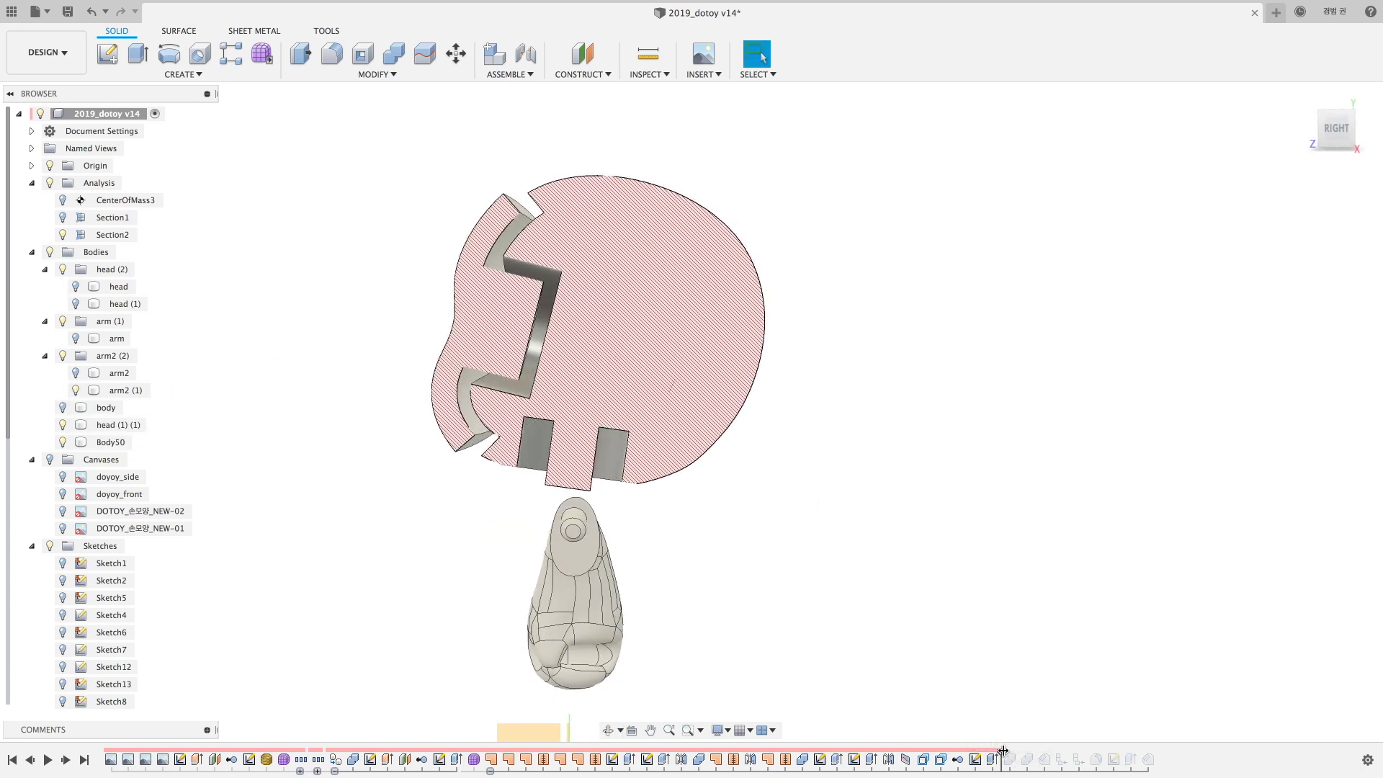
Advance the history to reveal the hollowed head and orbit around the head (1) shell.
{"action": "left_click_drag", "start_coordinate": [1003, 751], "coordinate": [1034, 751]}
{"action": "left_click", "coordinate": [125, 303]}
{"action": "middle_click_drag", "start_coordinate": [634, 389], "coordinate": [659, 385], "text": "shift"}
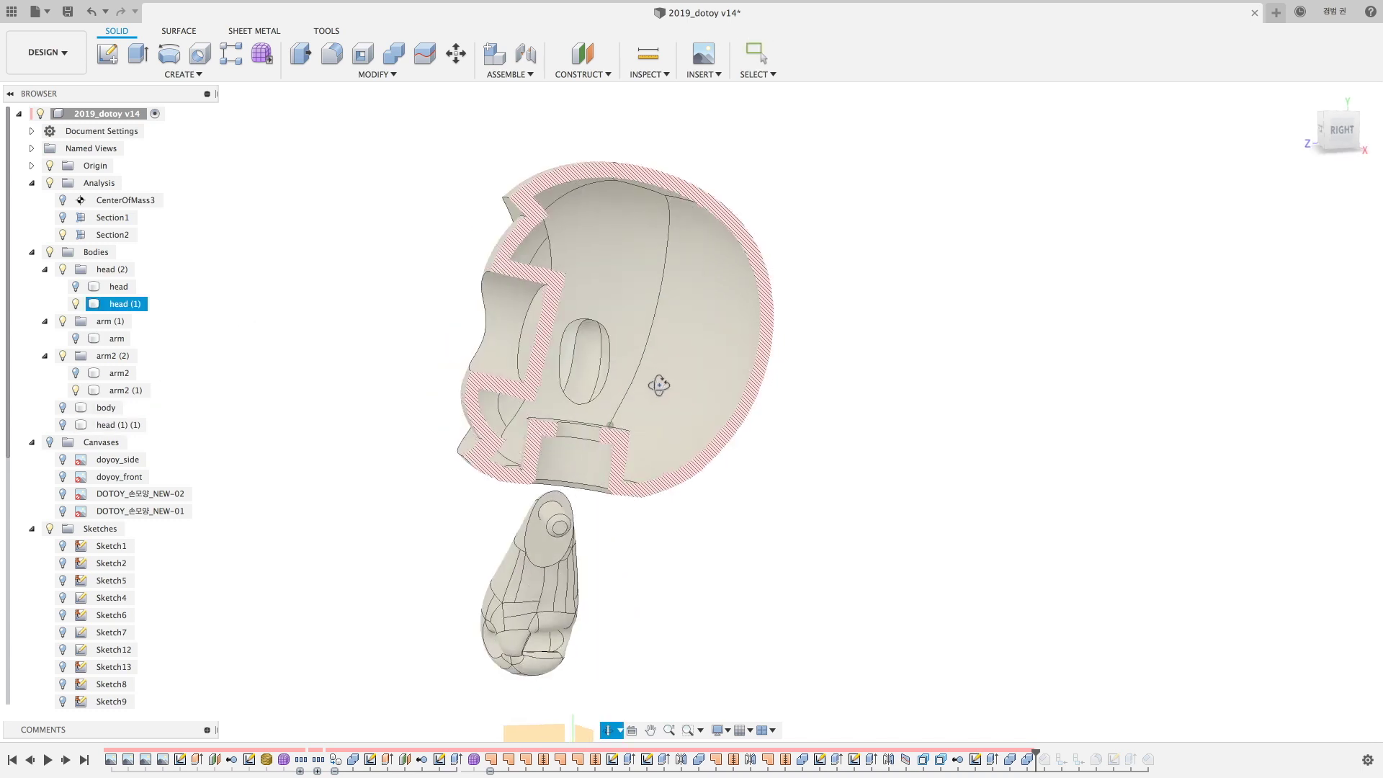
{"action": "mouse_move", "coordinate": [659, 385]}
{"action": "left_mouse_down"}
{"action": "mouse_move", "coordinate": [713, 391]}
{"action": "mouse_move", "coordinate": [805, 487]}
{"action": "left_mouse_up"}
{"action": "key", "text": "Escape"}
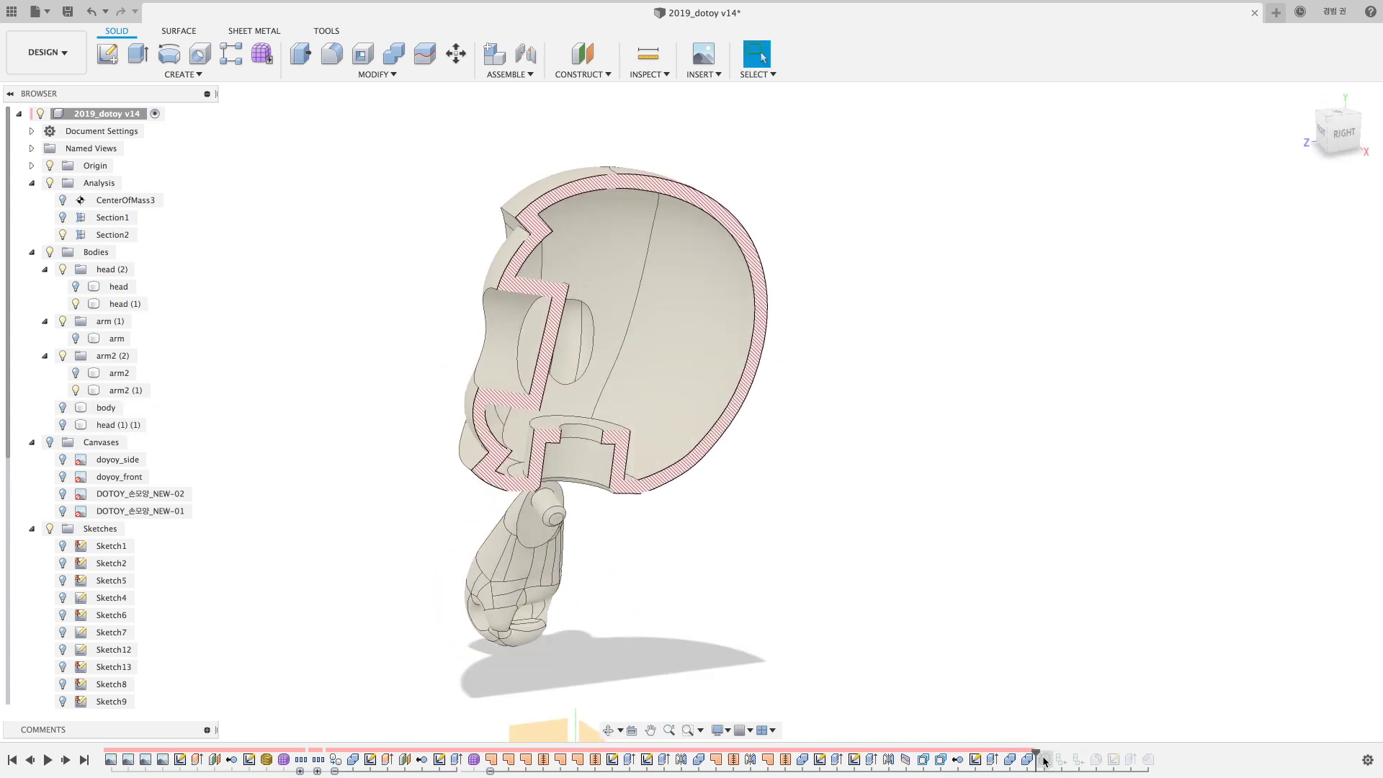
Step the history forward through the head cut, checking the head (1) (1) body.
{"action": "left_click_drag", "start_coordinate": [1045, 761], "coordinate": [1052, 752]}
{"action": "left_click", "coordinate": [540, 288]}
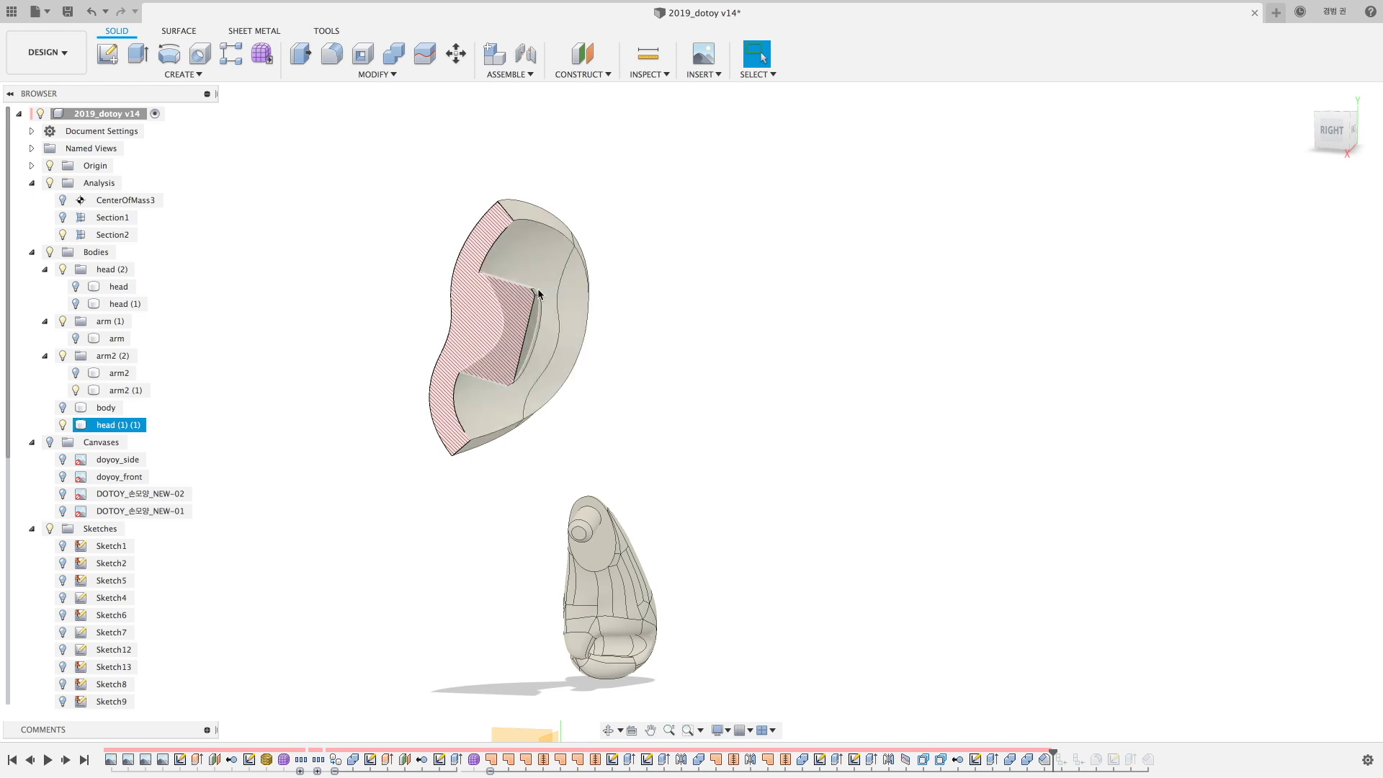
{"action": "left_click", "coordinate": [698, 388]}
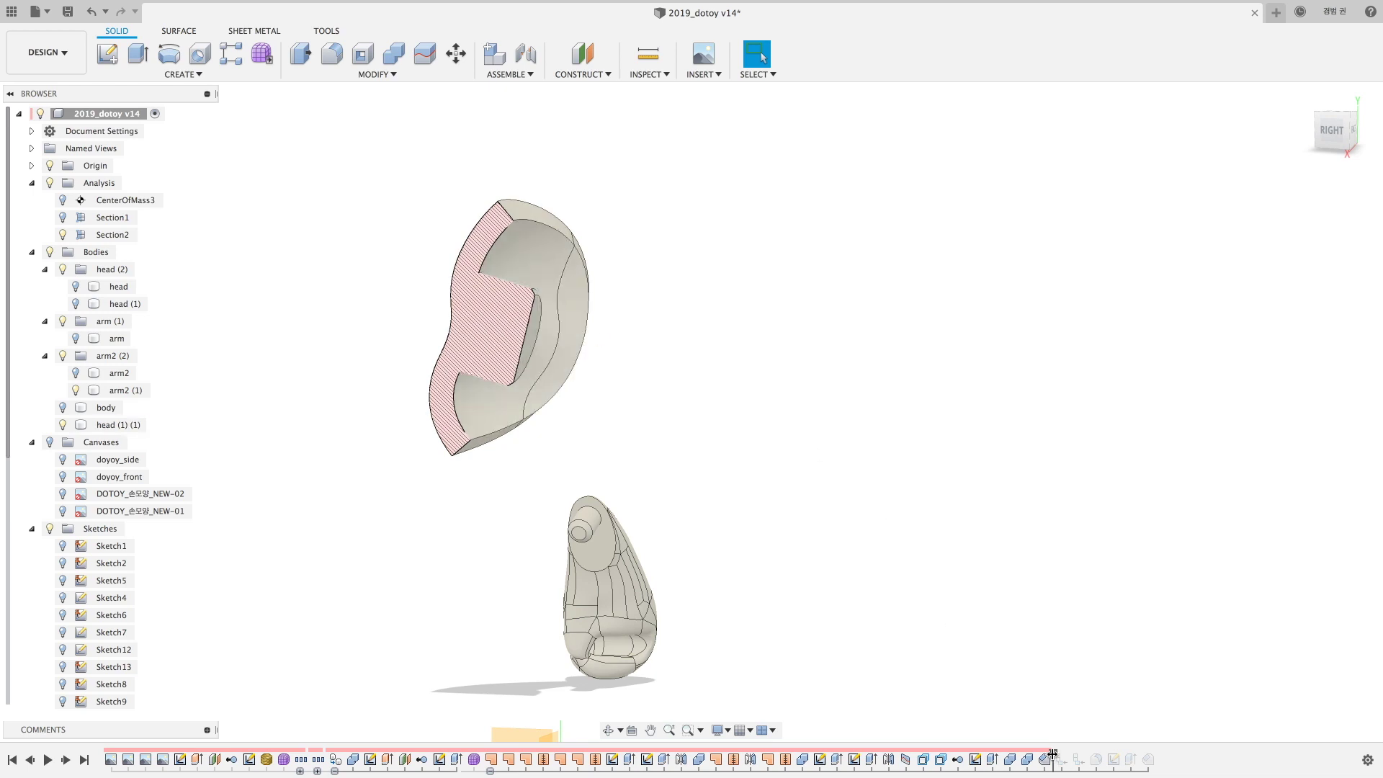
{"action": "left_click_drag", "start_coordinate": [1052, 752], "coordinate": [1104, 757]}
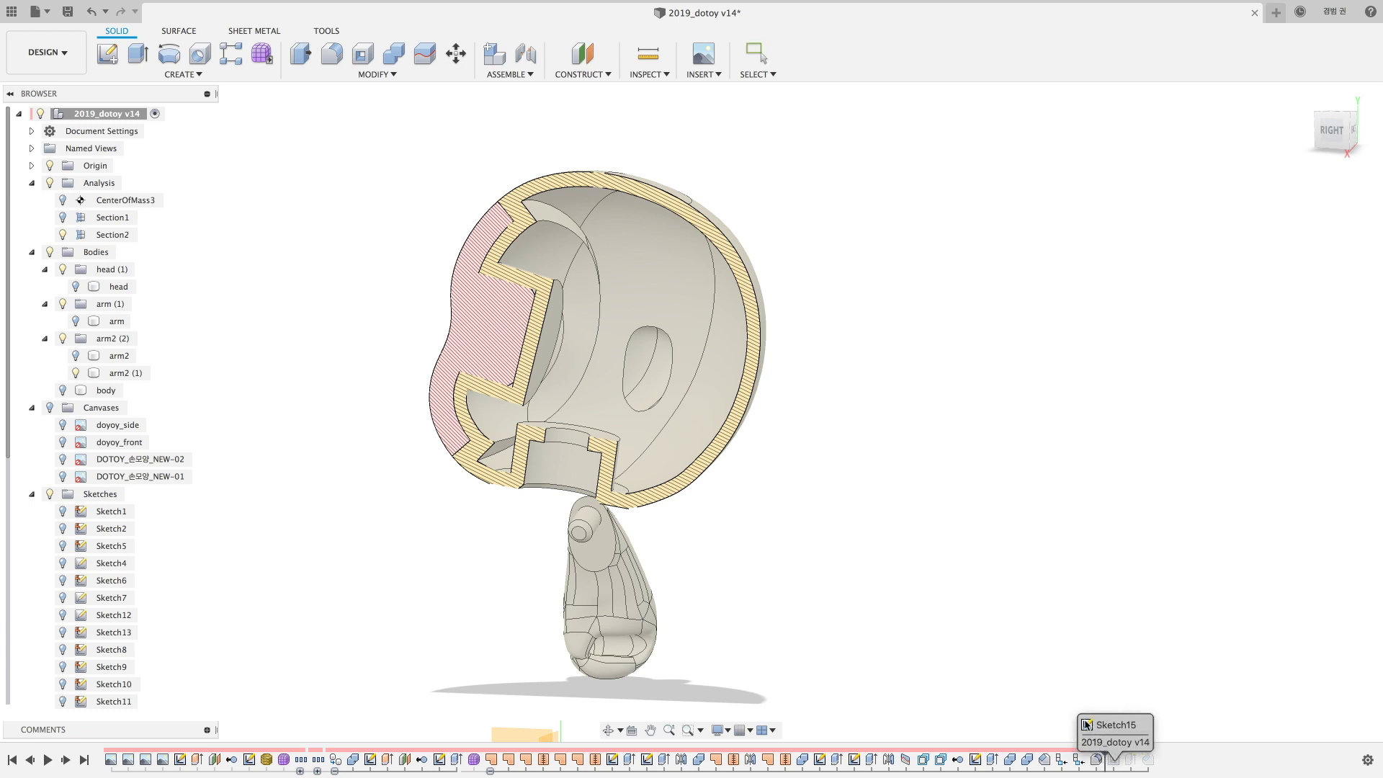
Inspect the Fillet1, Sketch15 and Extrude1 features, then show the head body on the figure.
{"action": "left_click", "coordinate": [1095, 759]}
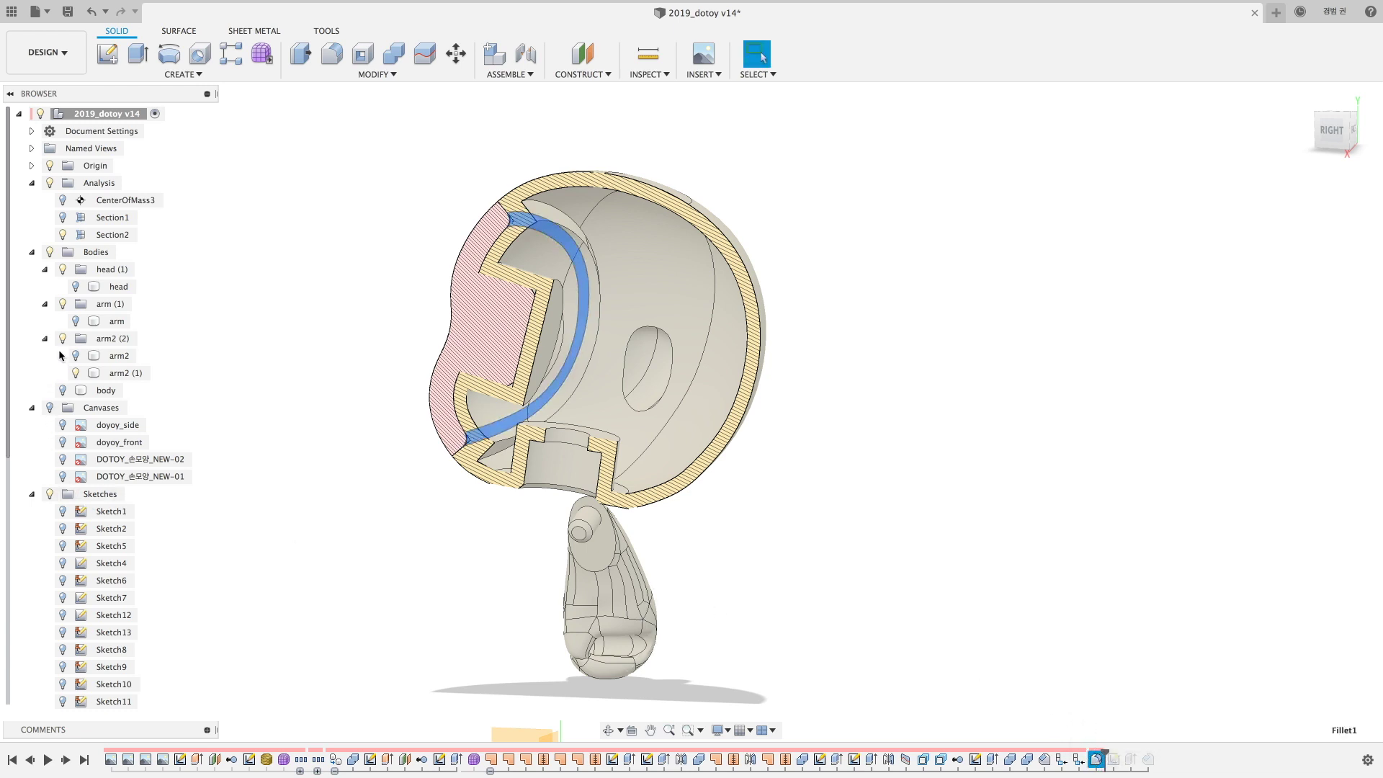
{"action": "left_click", "coordinate": [1113, 759]}
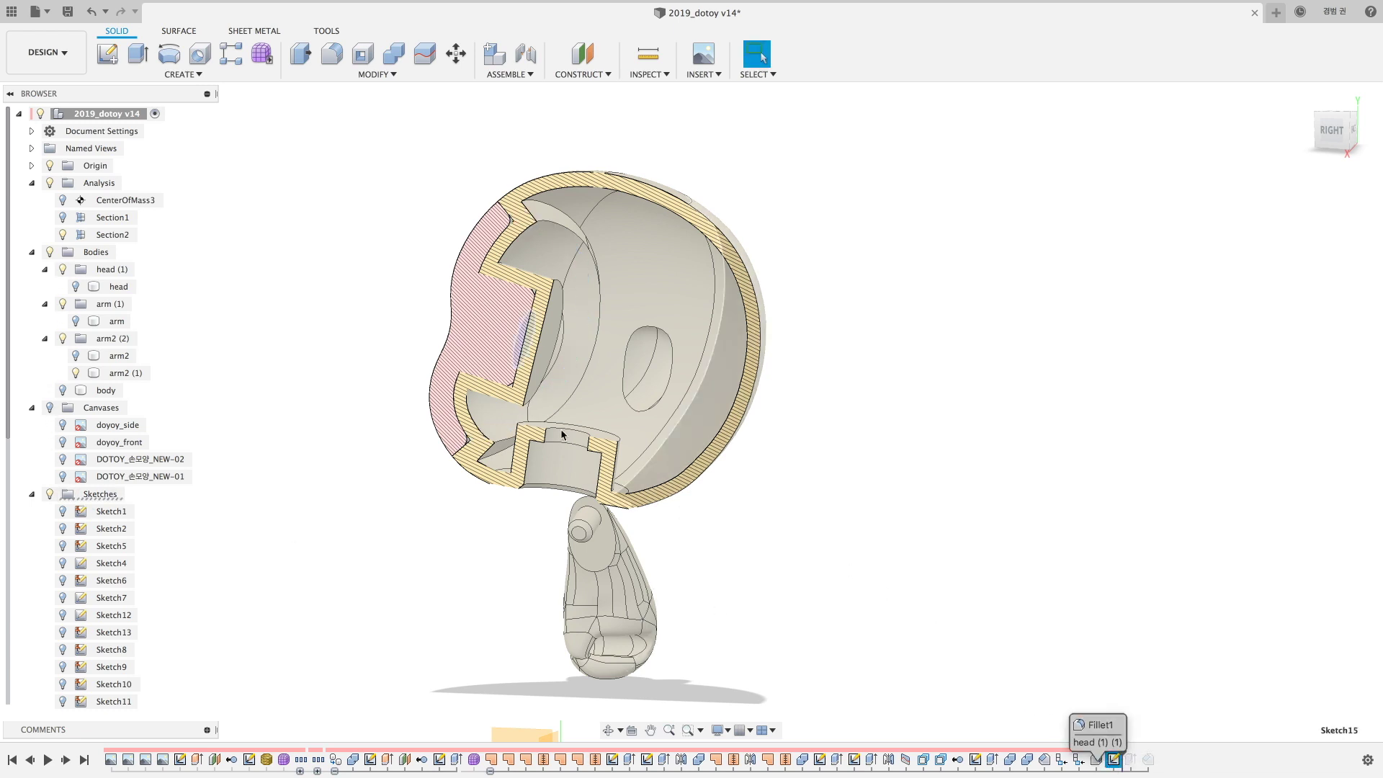
{"action": "left_click", "coordinate": [1091, 684]}
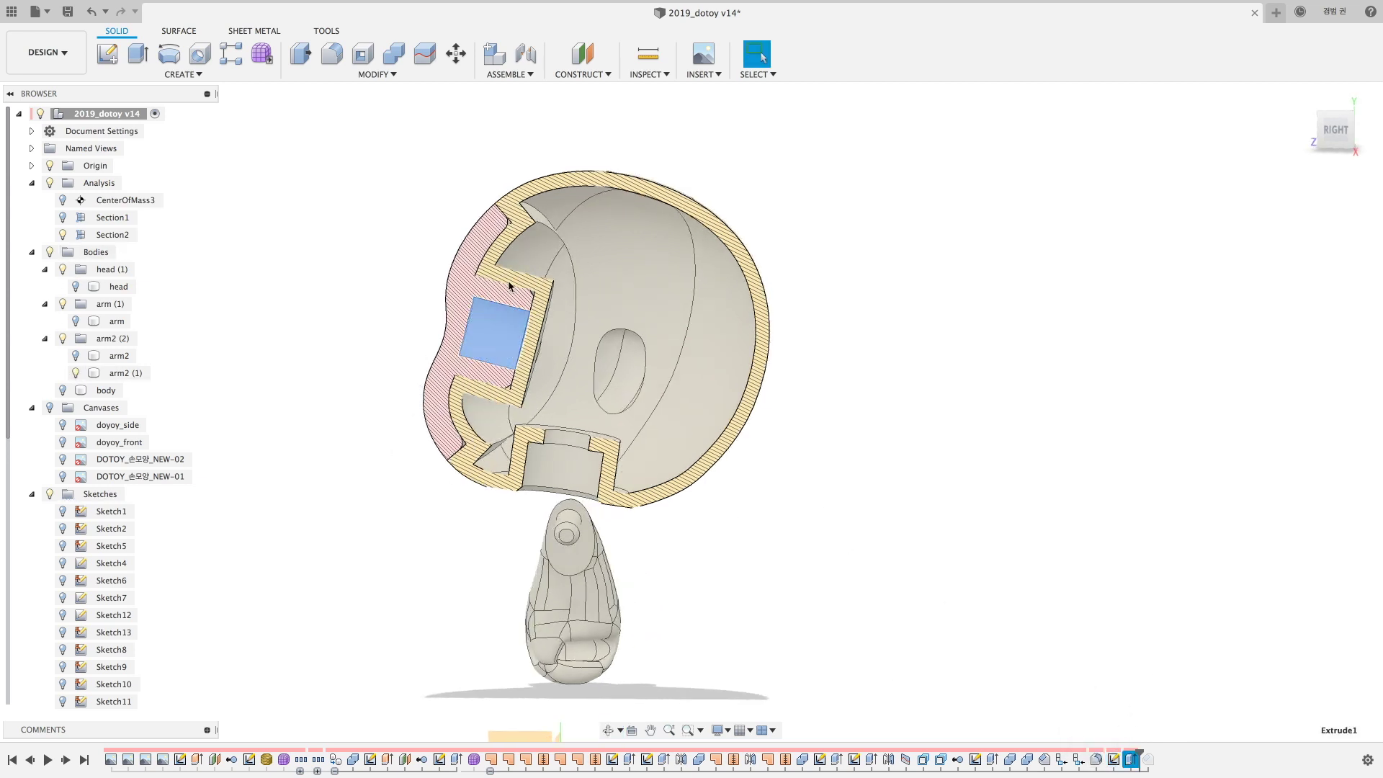
{"action": "left_click", "coordinate": [1160, 662]}
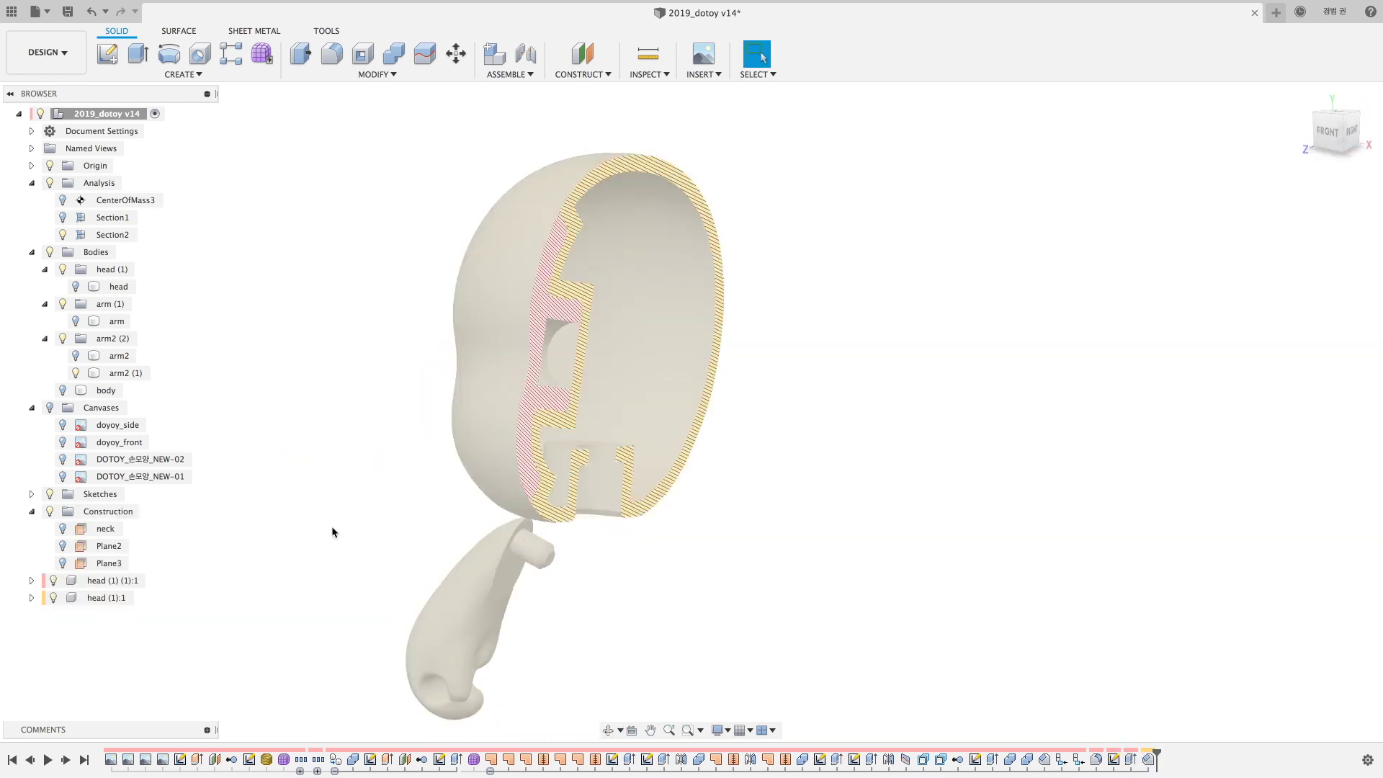
{"action": "left_click", "coordinate": [76, 288]}
{"action": "left_click", "coordinate": [63, 234]}
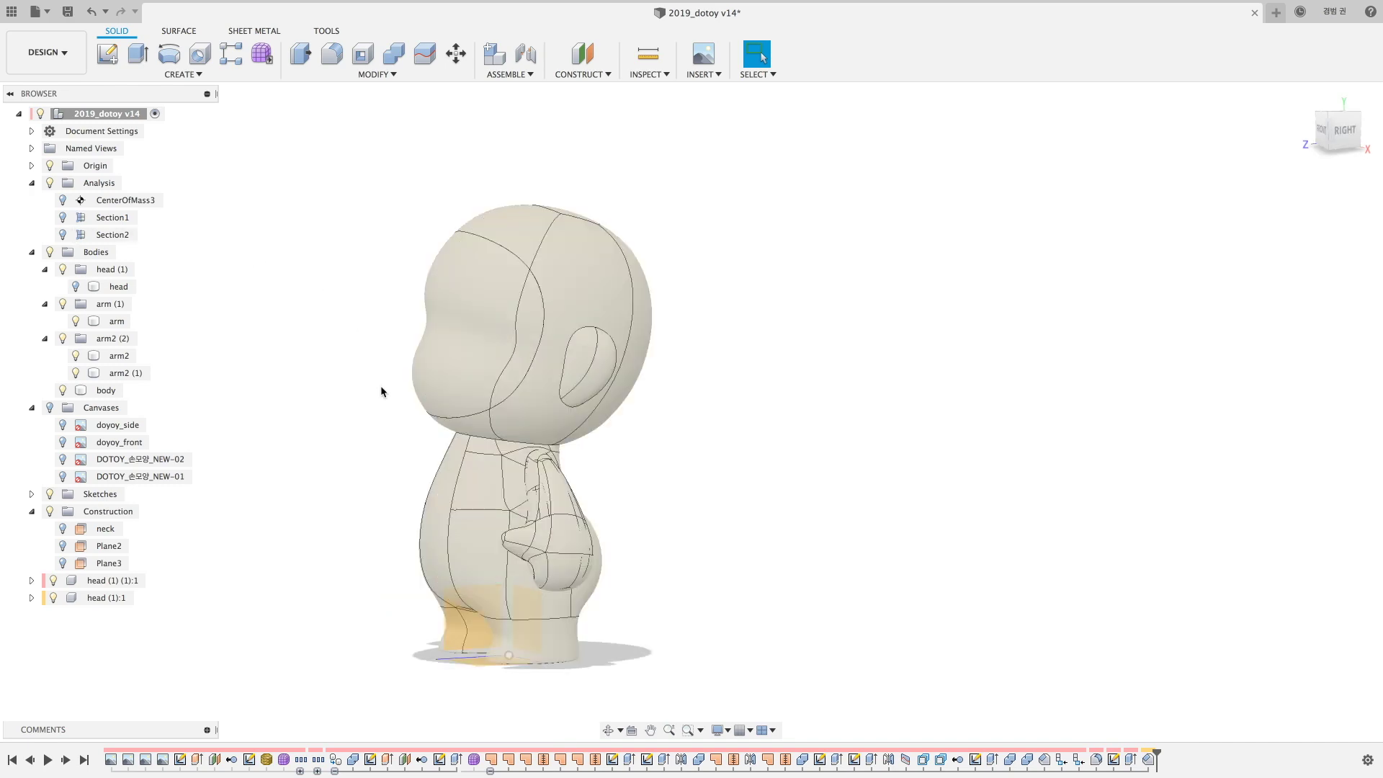
{"action": "mouse_move", "coordinate": [380, 389]}
{"action": "middle_mouse_down", "text": "shift"}
{"action": "mouse_move", "coordinate": [479, 433]}
{"action": "mouse_move", "coordinate": [420, 425]}
{"action": "middle_mouse_up", "text": "shift"}
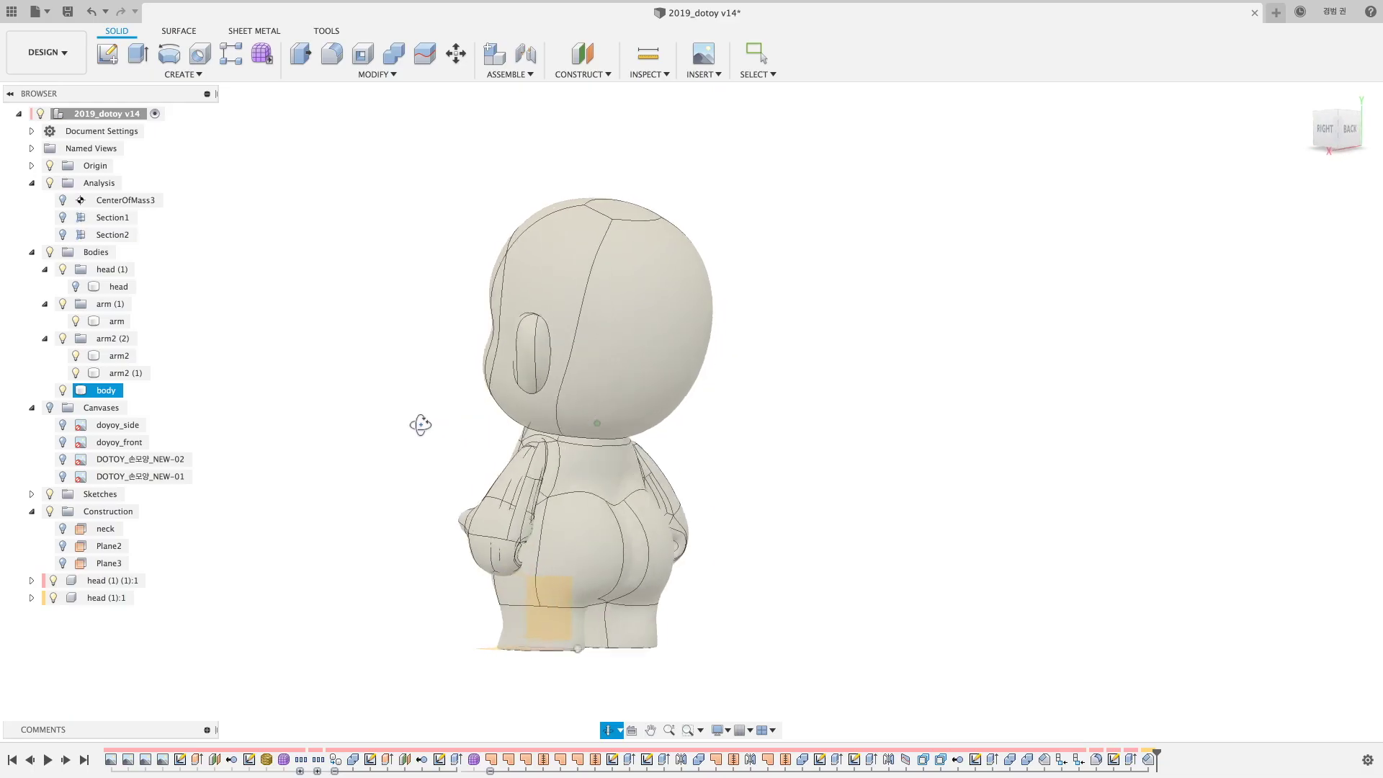
{"action": "left_click_drag", "start_coordinate": [420, 425], "coordinate": [324, 407]}
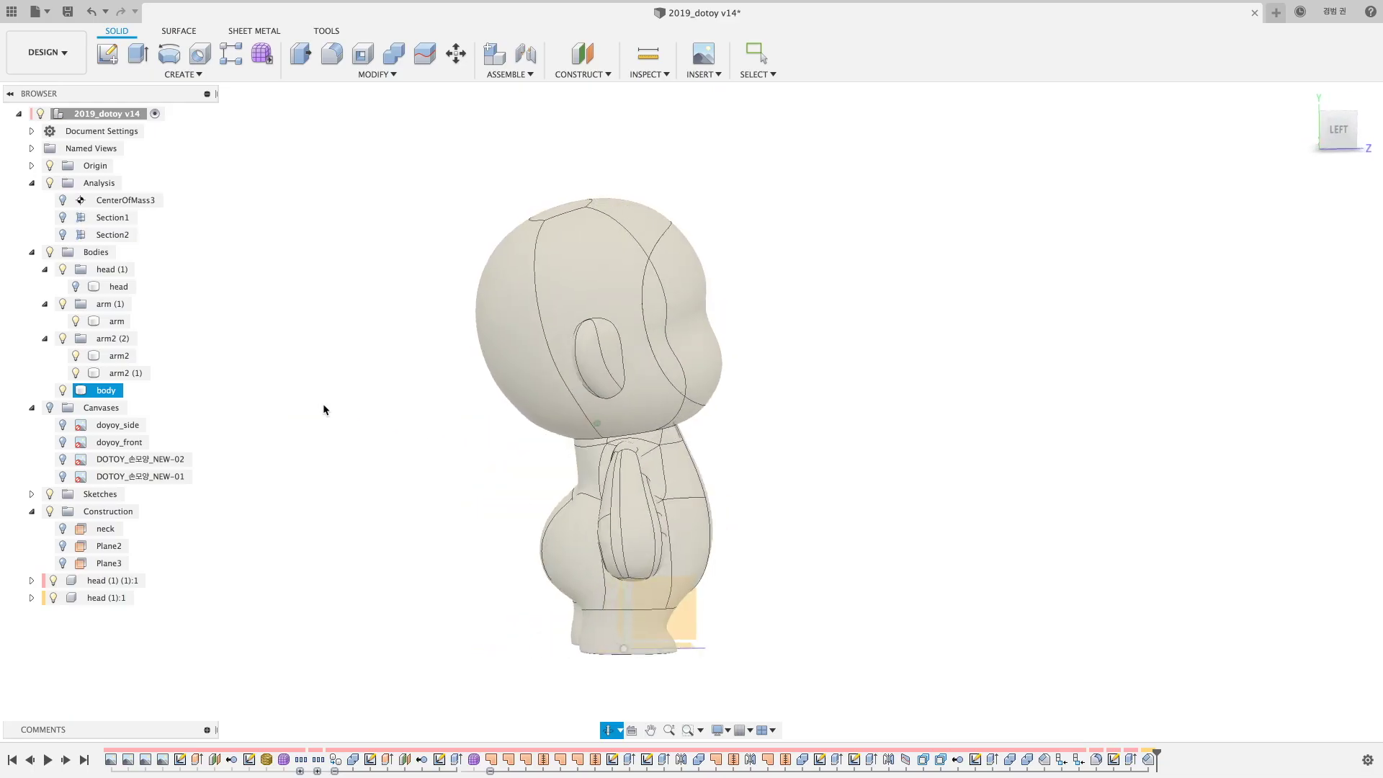
{"action": "key", "text": "Escape"}
{"action": "left_click", "coordinate": [1344, 132]}
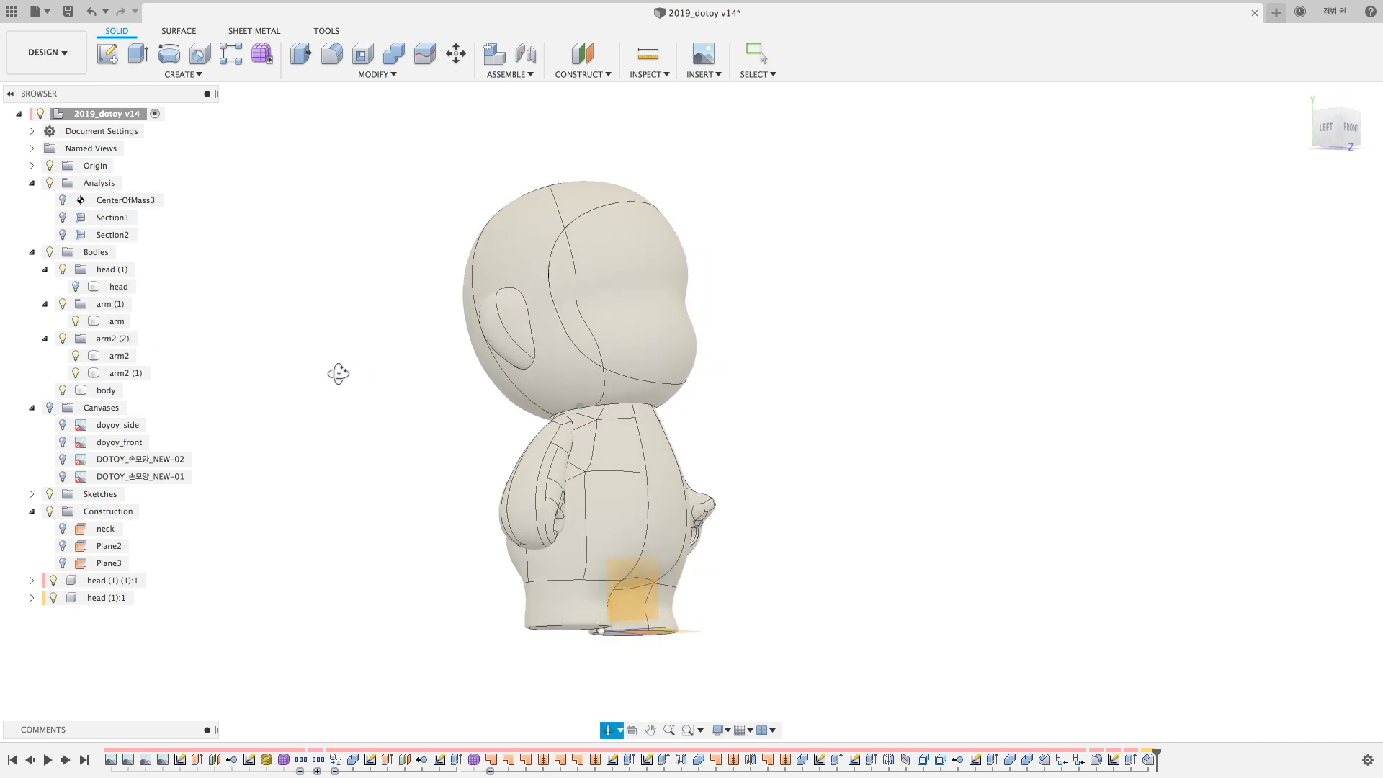
{"action": "middle_click_drag", "start_coordinate": [336, 373], "coordinate": [378, 386], "text": "shift"}
{"action": "left_click", "coordinate": [106, 597]}
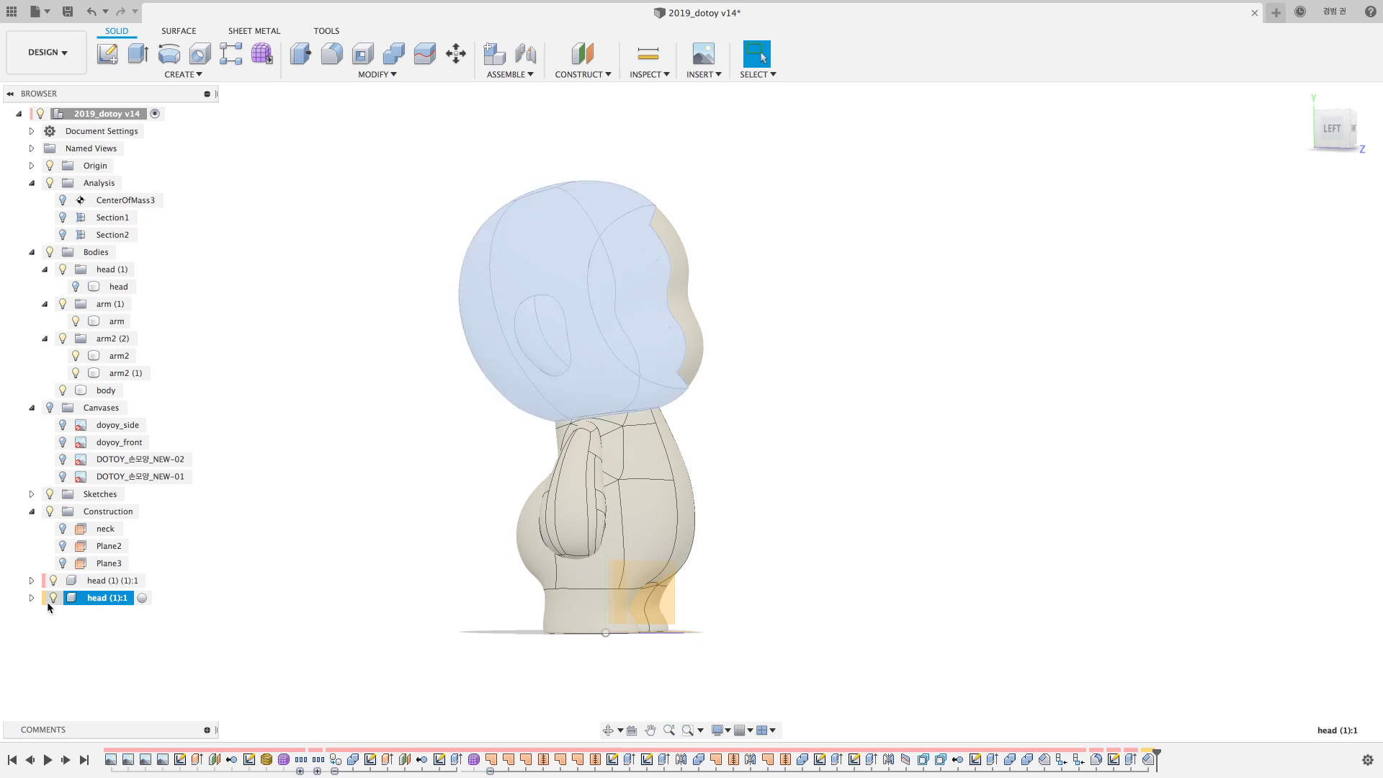
{"action": "mouse_move", "coordinate": [347, 541]}
{"action": "middle_mouse_down", "text": "shift"}
{"action": "mouse_move", "coordinate": [299, 476]}
{"action": "mouse_move", "coordinate": [219, 482]}
{"action": "mouse_move", "coordinate": [314, 485]}
{"action": "middle_mouse_up", "text": "shift"}
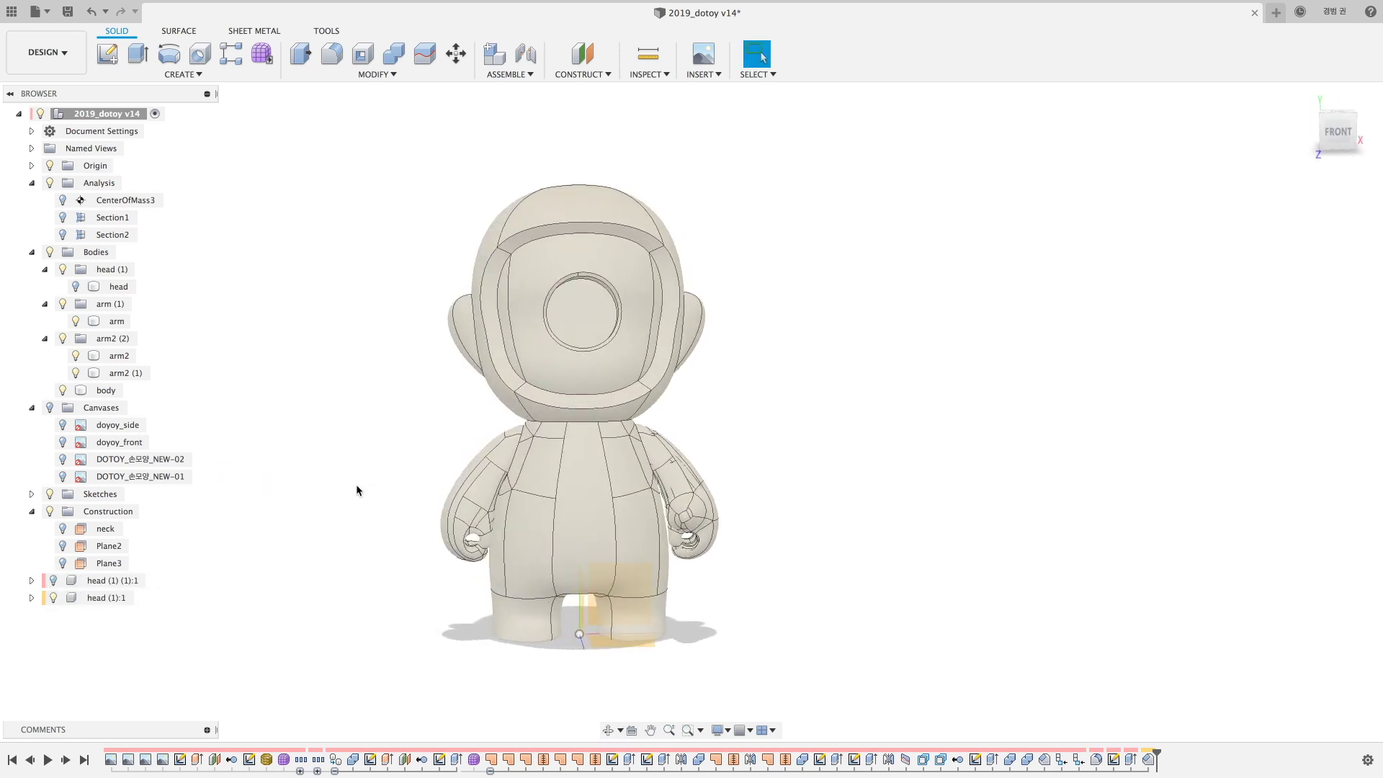